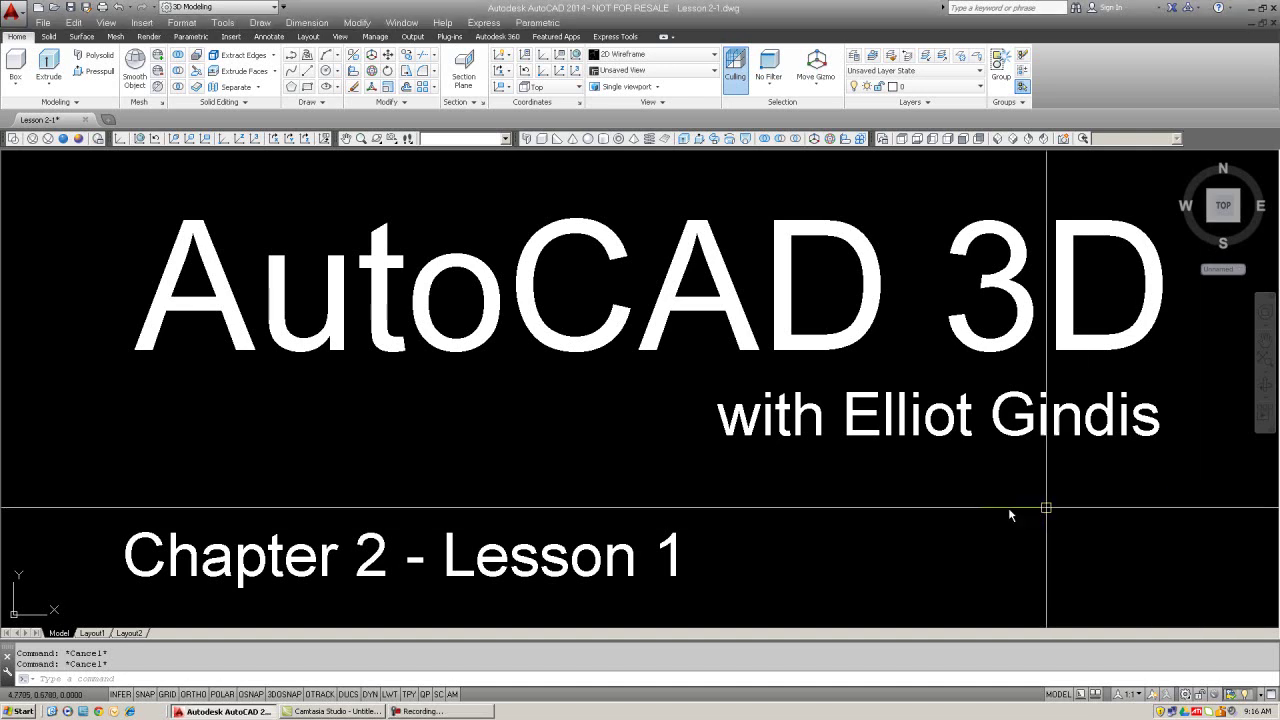
- Erase all title text objects from the drawing
type("e")
key("Return")
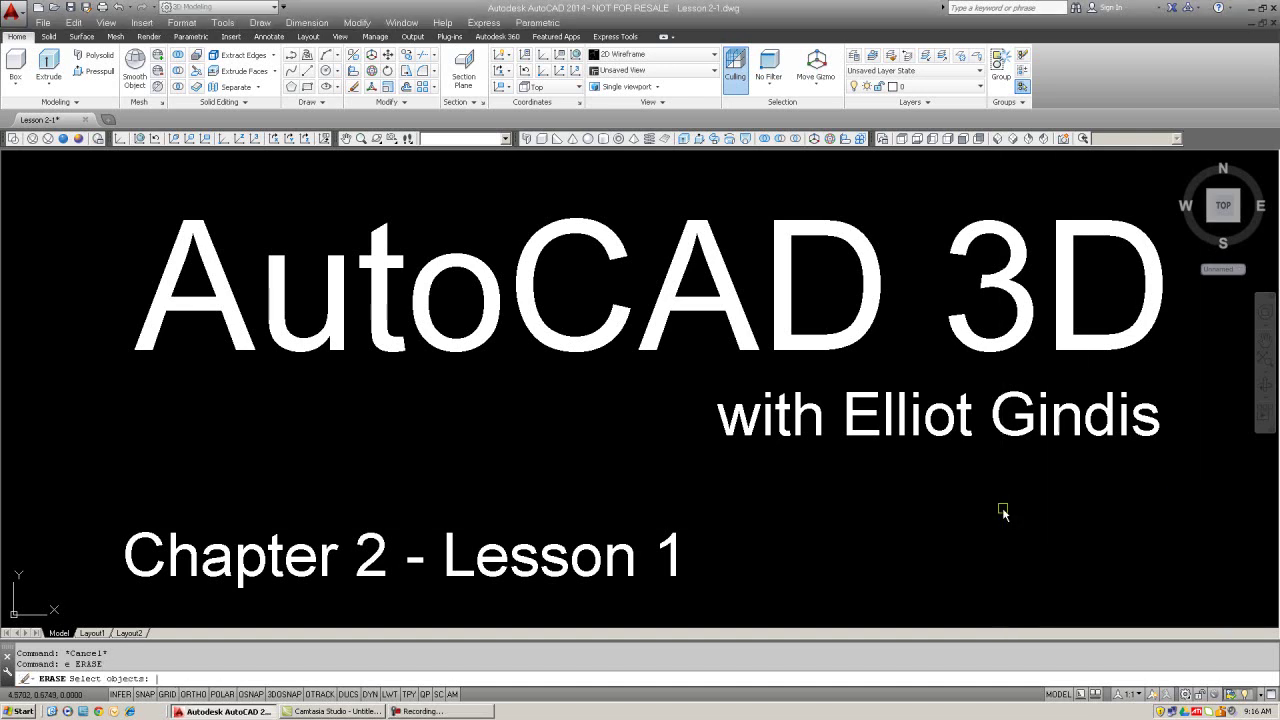
type("all")
key("Return")
key("Return")
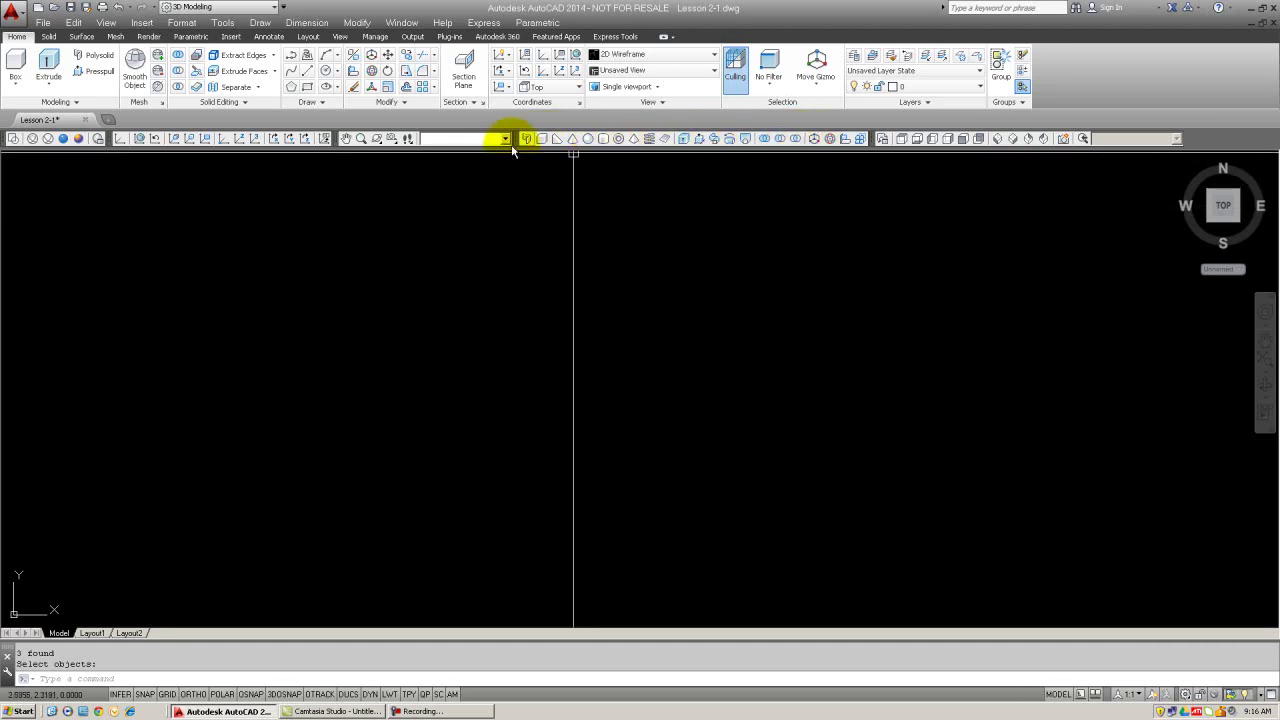
key("Escape")
right_click(212, 146)
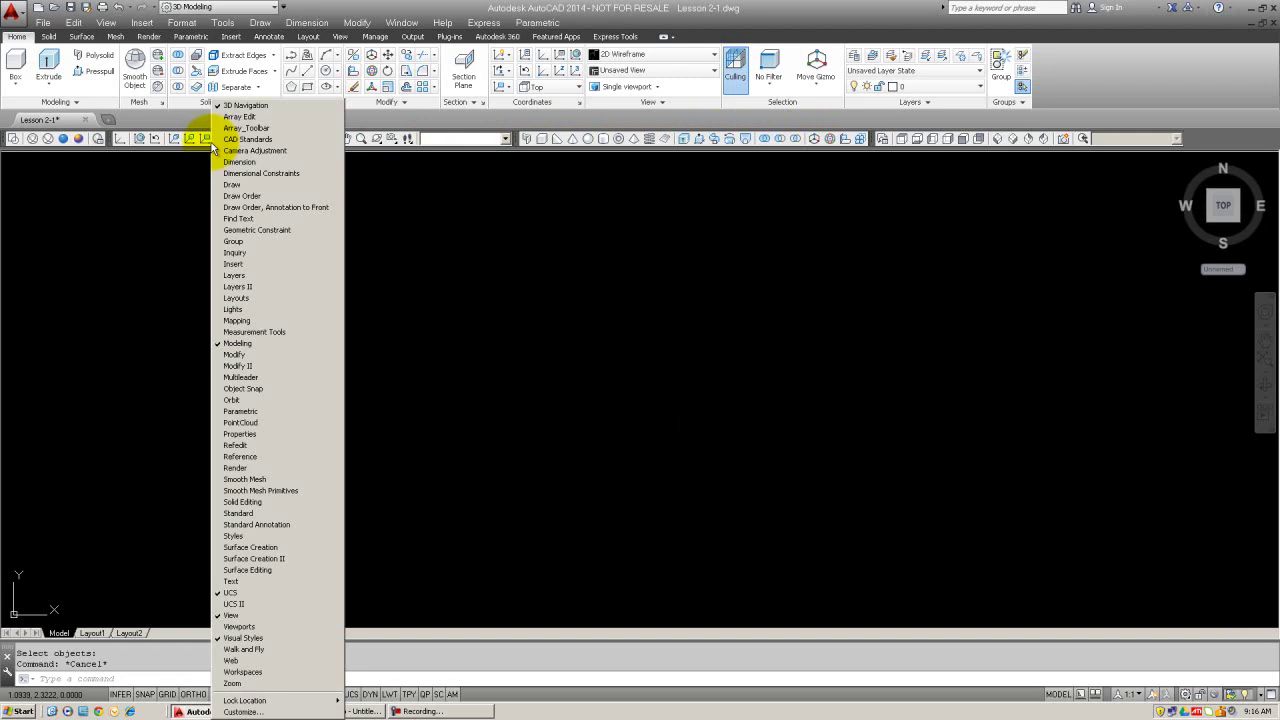
left_click(229, 641)
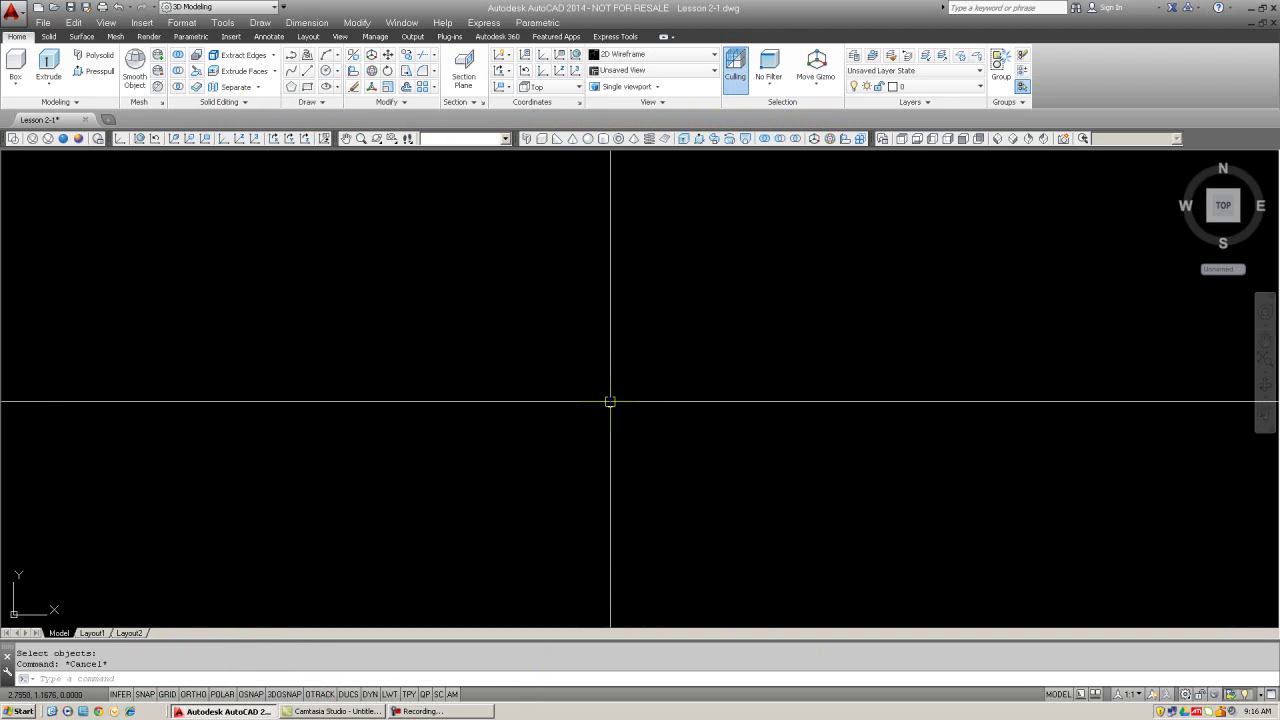
- Set the drawing's length units to Architectural
type("units")
key("Return")
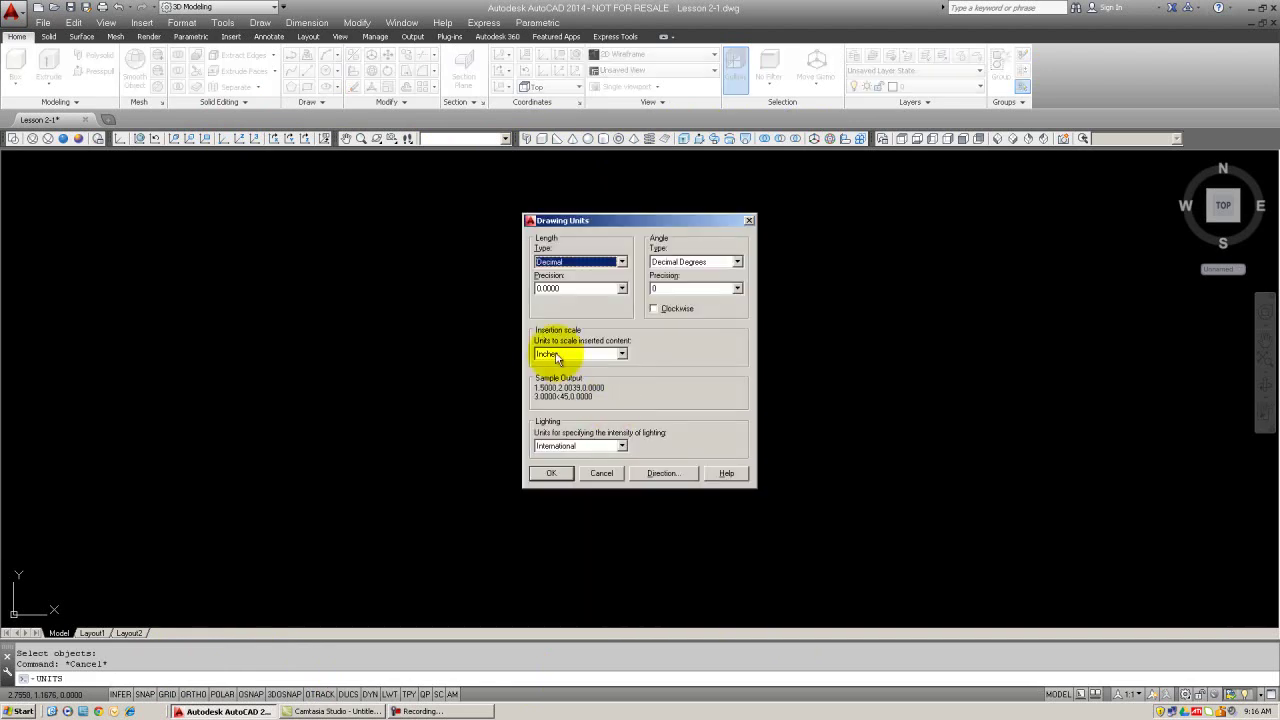
left_click(564, 262)
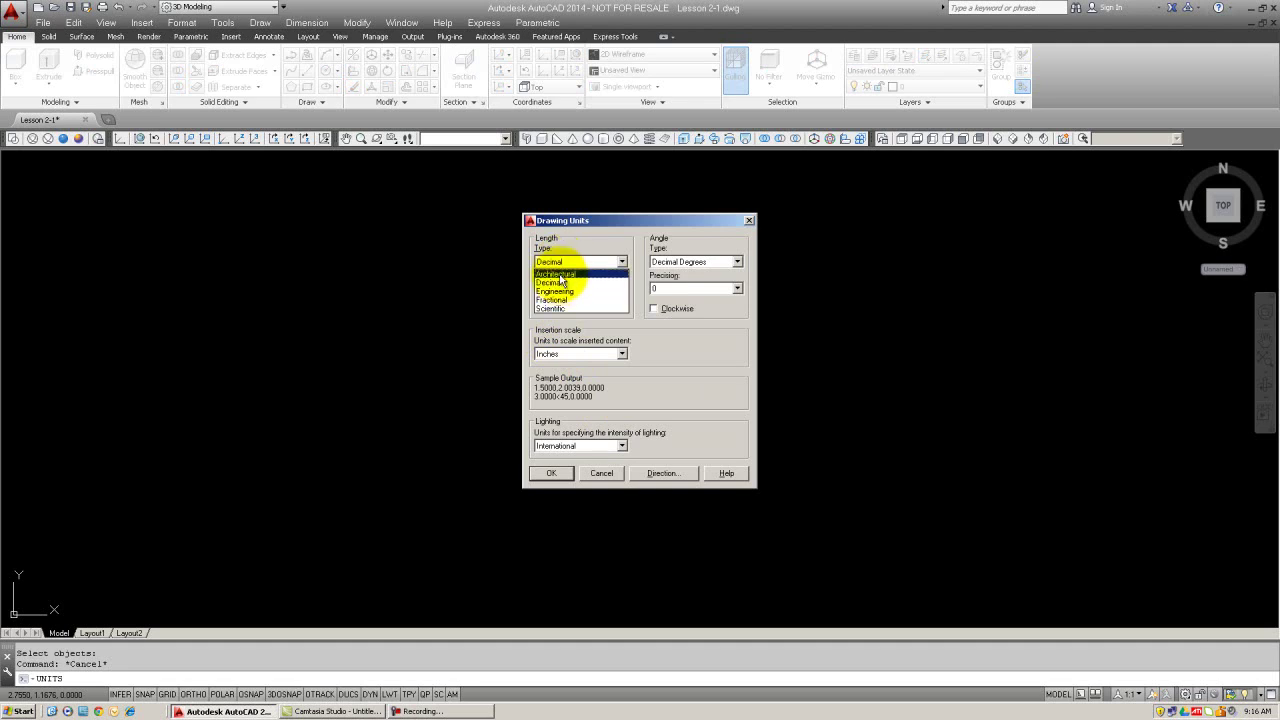
left_click(558, 275)
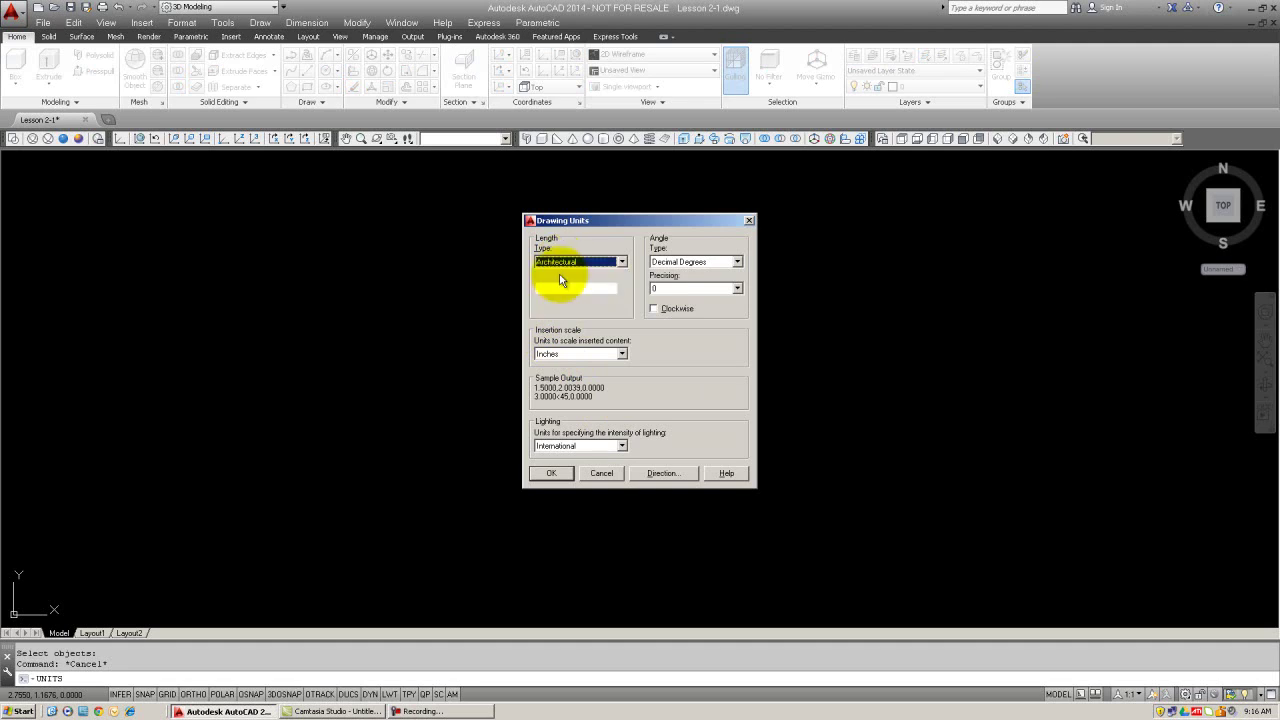
left_click(557, 474)
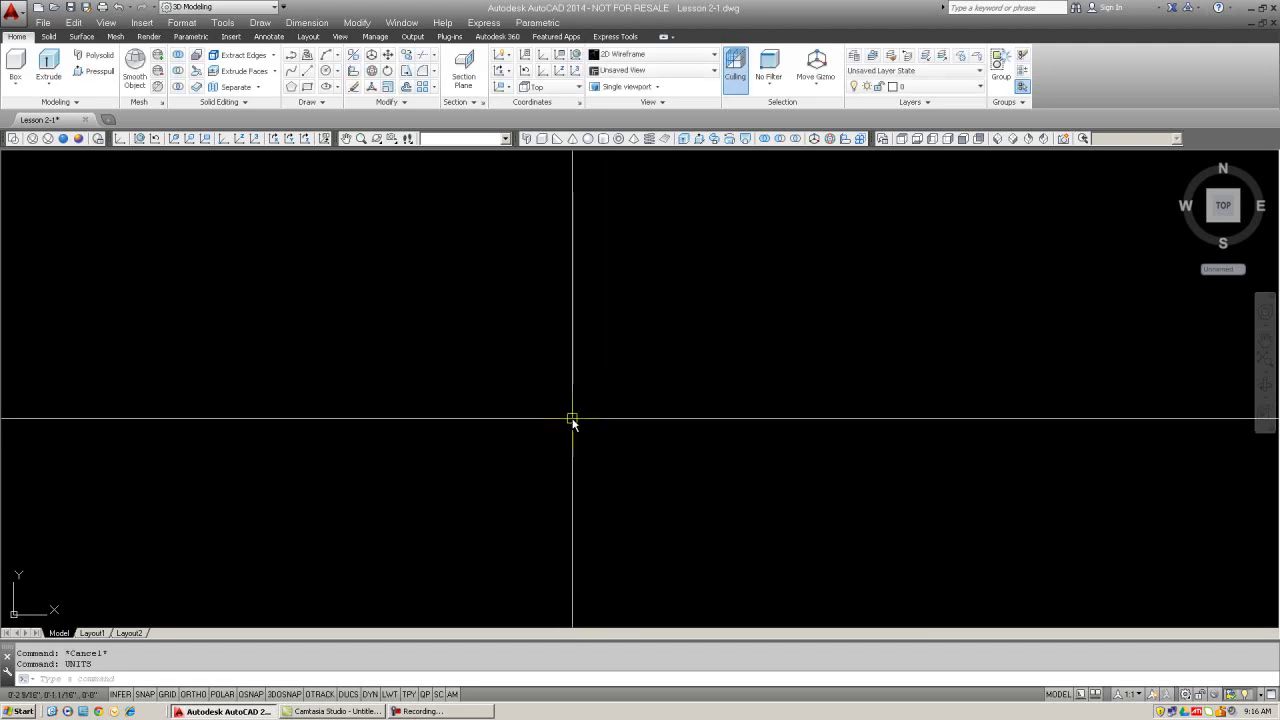
key("Escape")
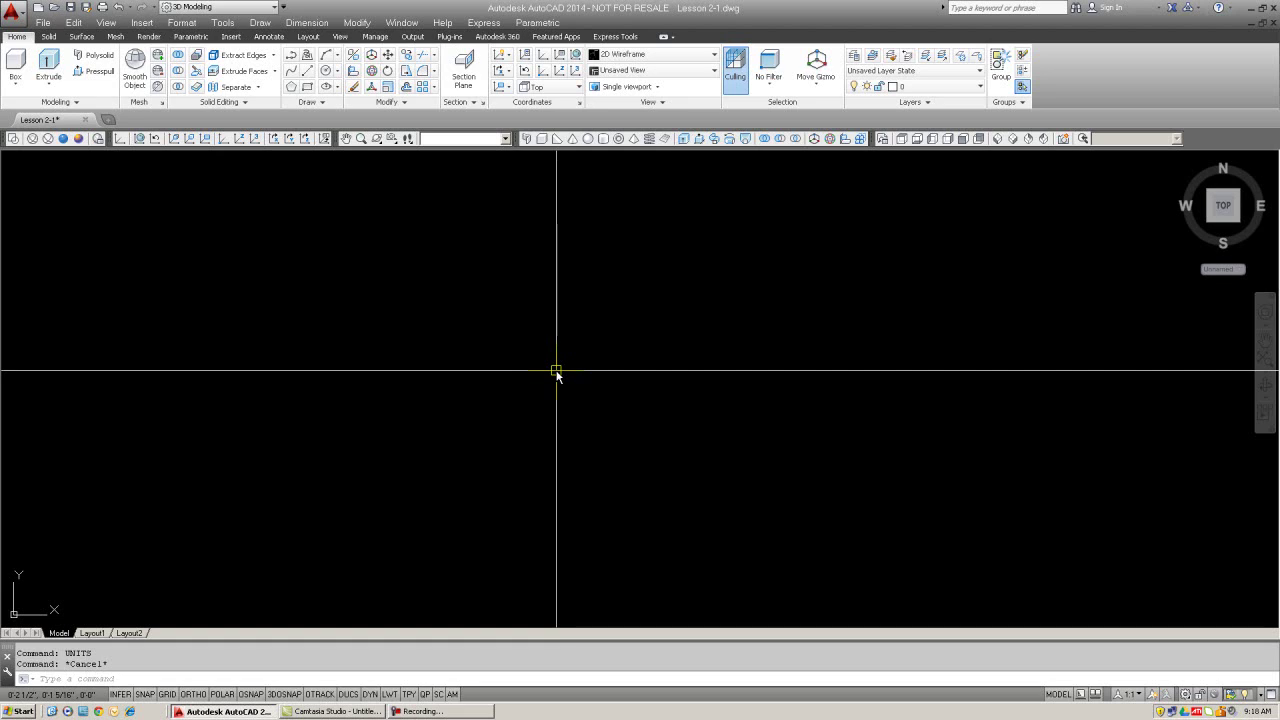
left_click(998, 139)
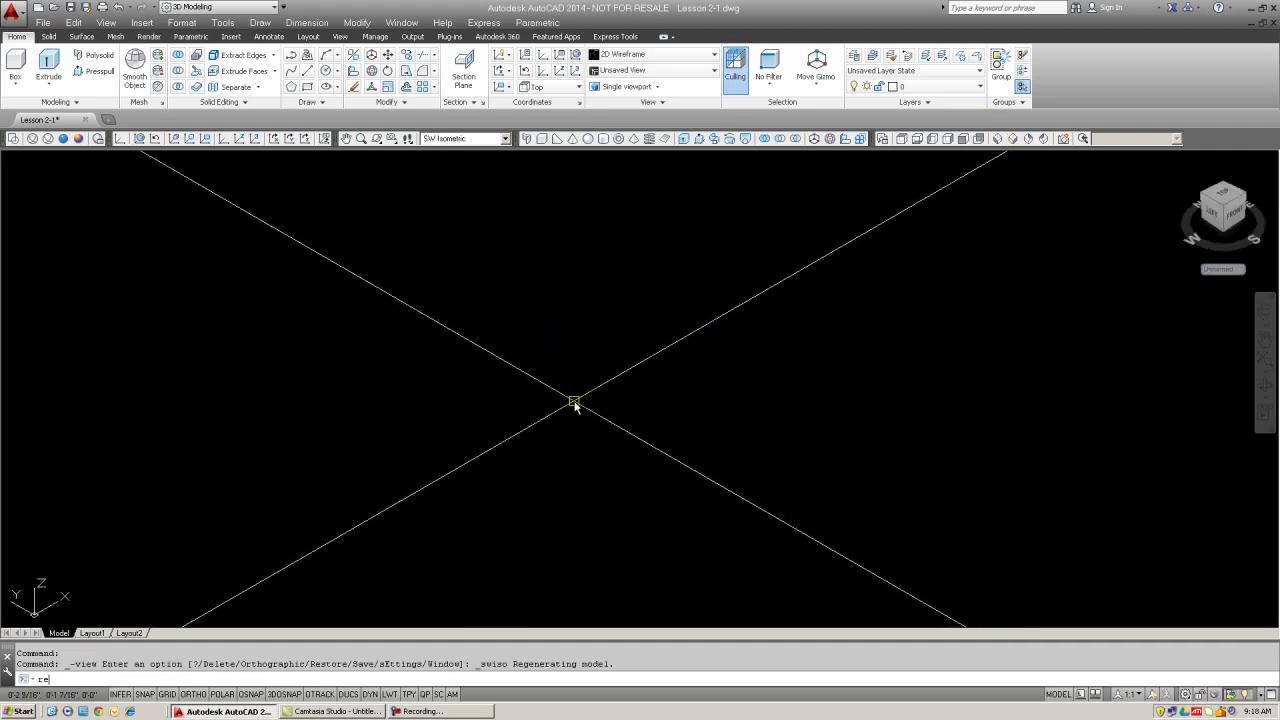
key("Return")
left_click(566, 545)
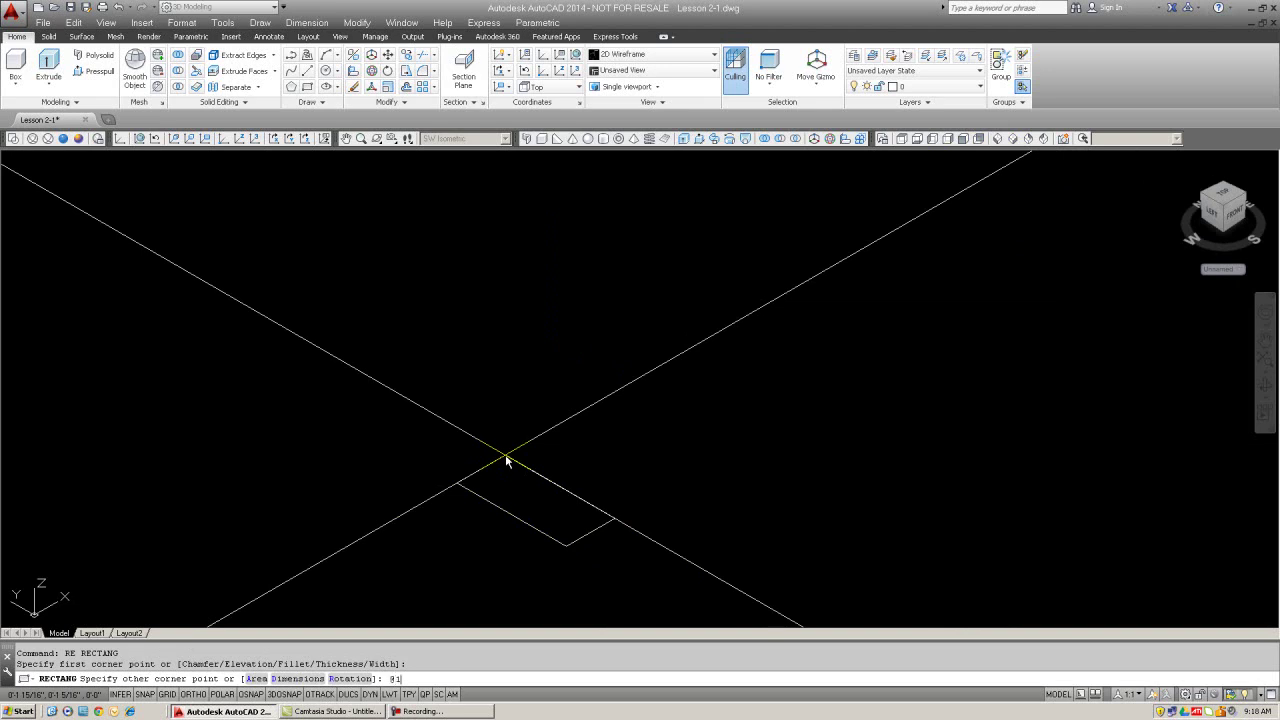
type("@10,10")
key("Return")
type("r")
key("Return")
scroll(653, 497, "down", 3)
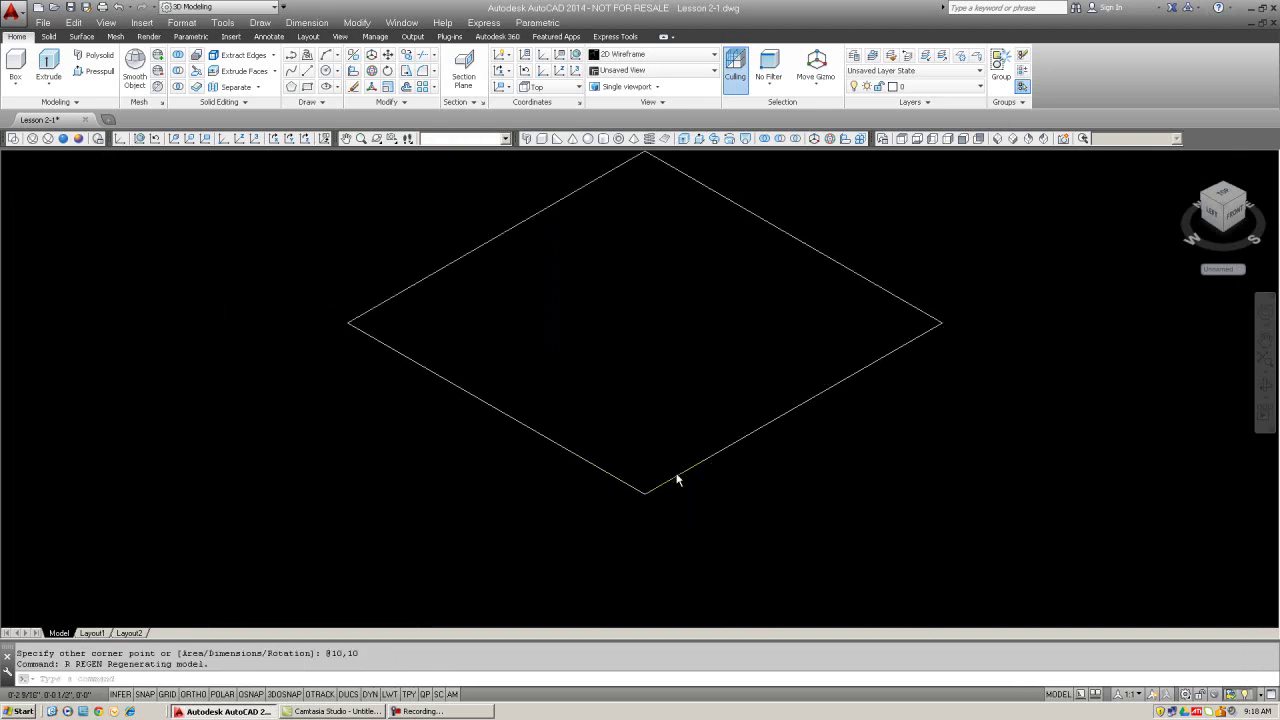
- Extrude the square to a height of 1 inch and display it in the Conceptual visual style
type("ext")
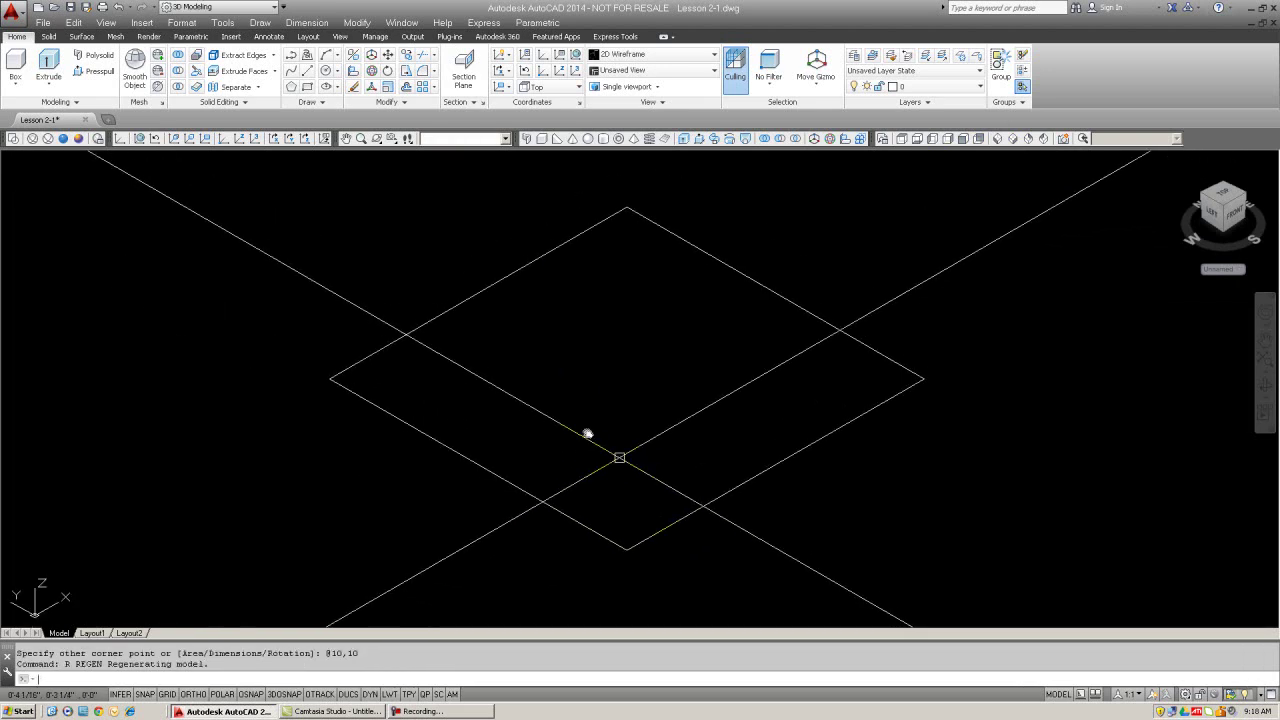
key("Return")
left_click(449, 307)
key("Return")
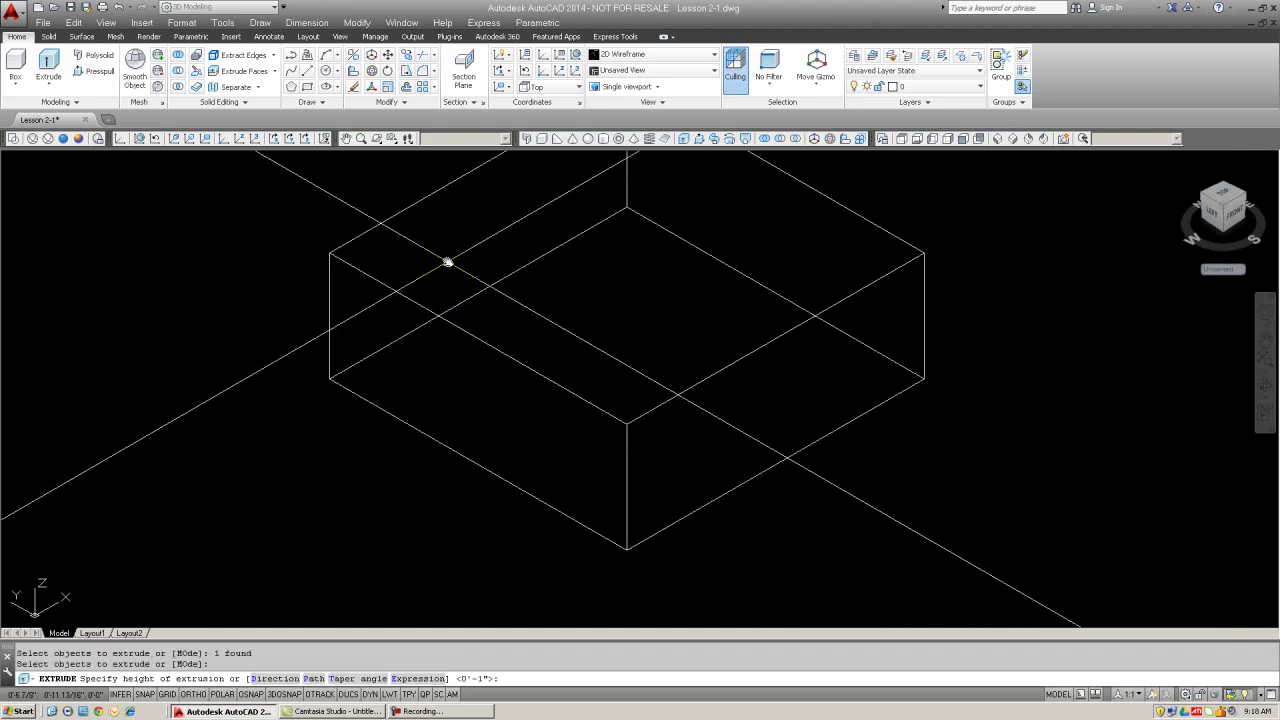
type("1")
key("Return")
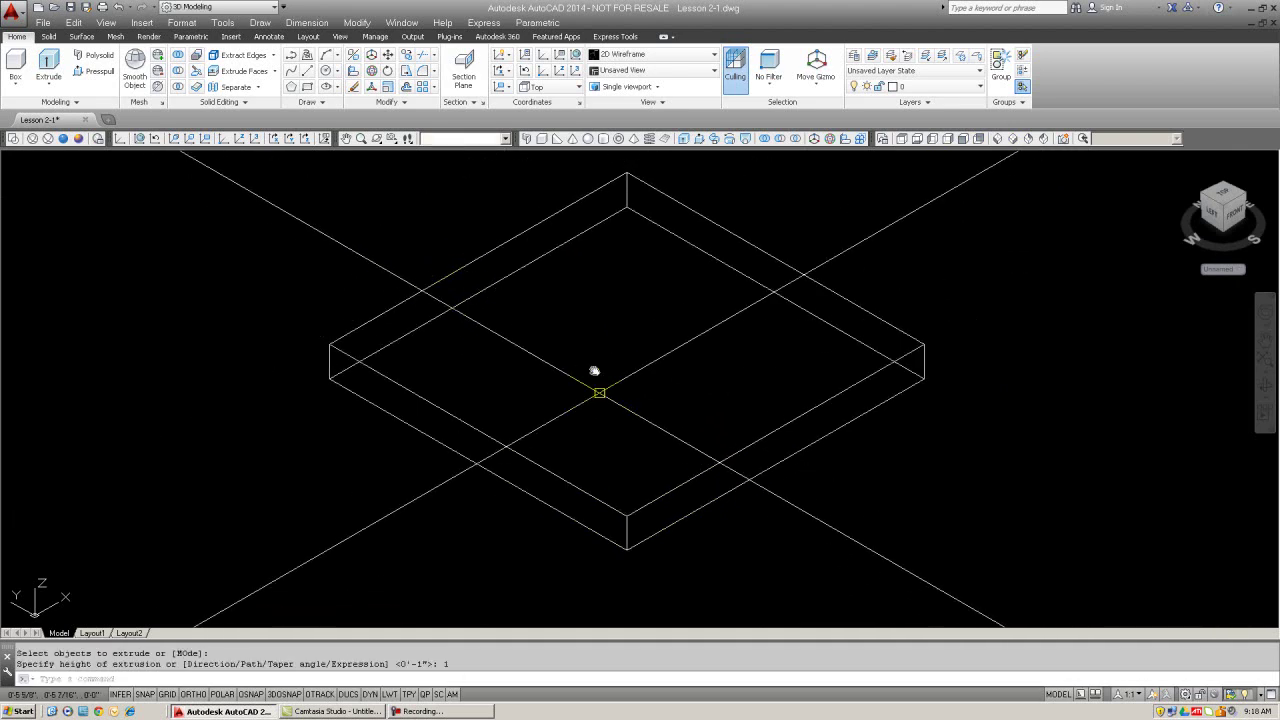
scroll(591, 363, "down", 2)
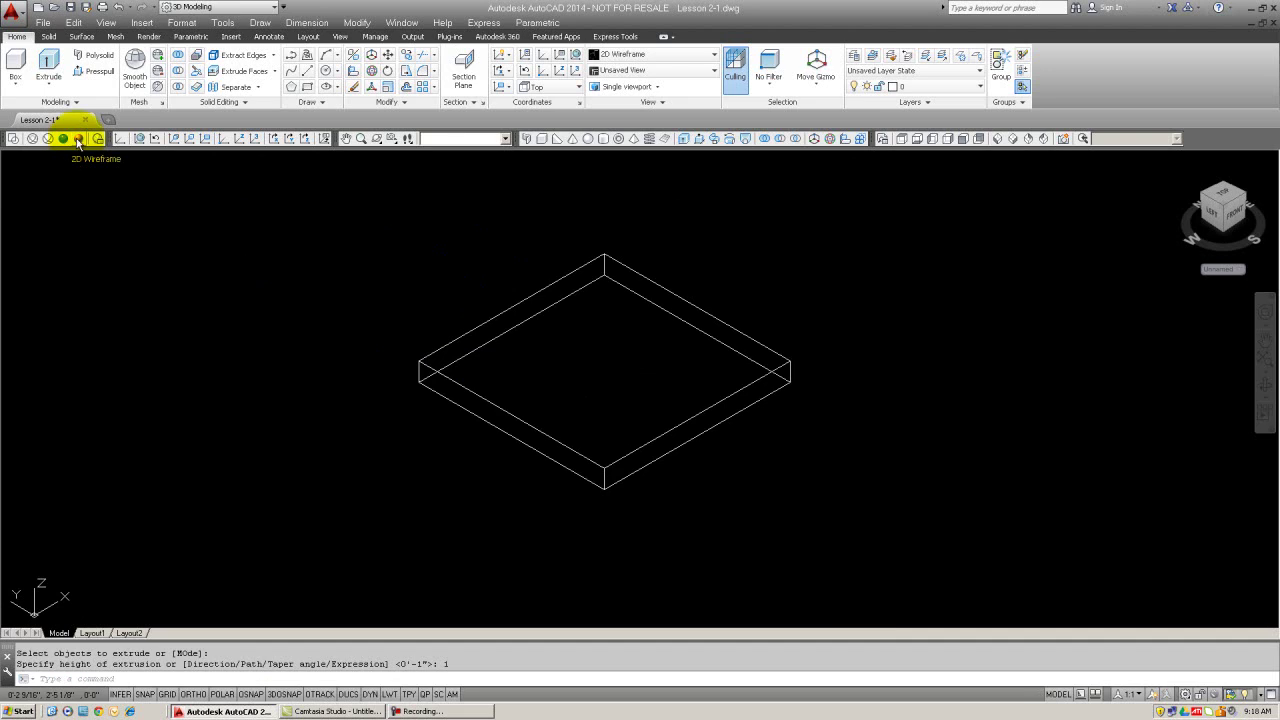
left_click(78, 139)
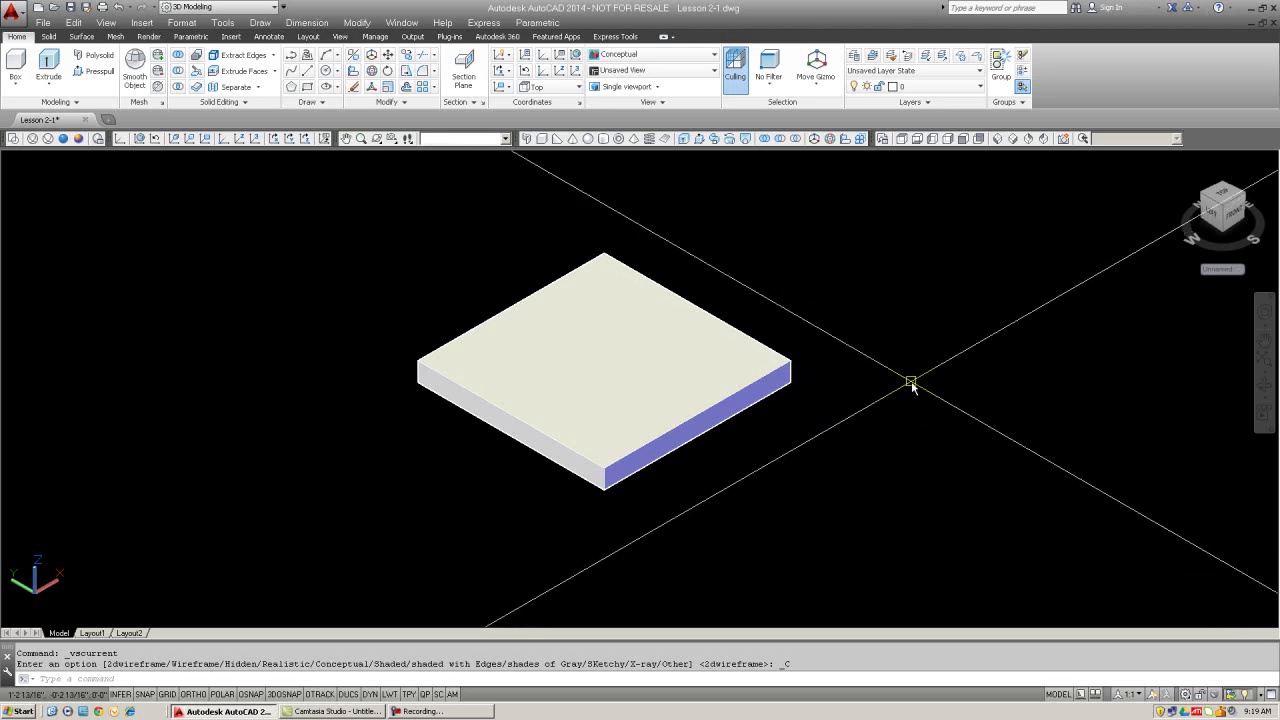
- With object snap on, use ROTATE3D to turn the slab 90 degrees about the X axis through its lower front corner endpoint
type("rotate3d")
key("Return")
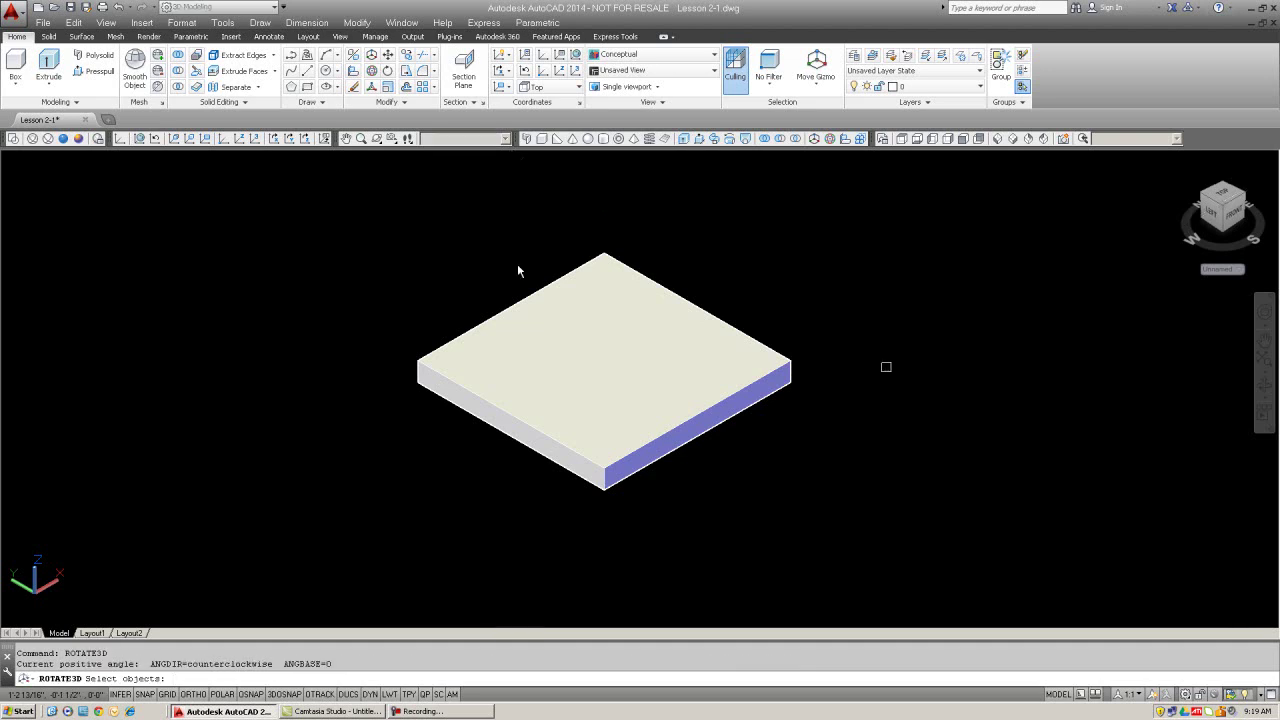
left_click(476, 332)
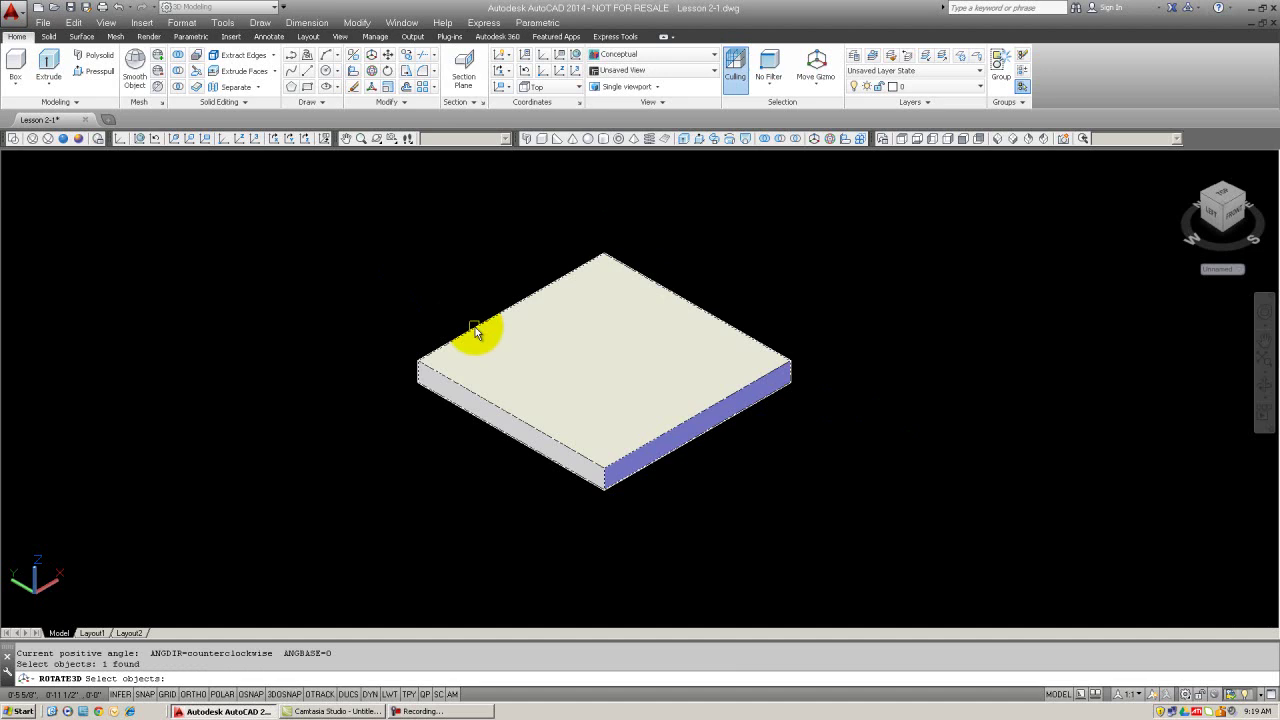
key("Return")
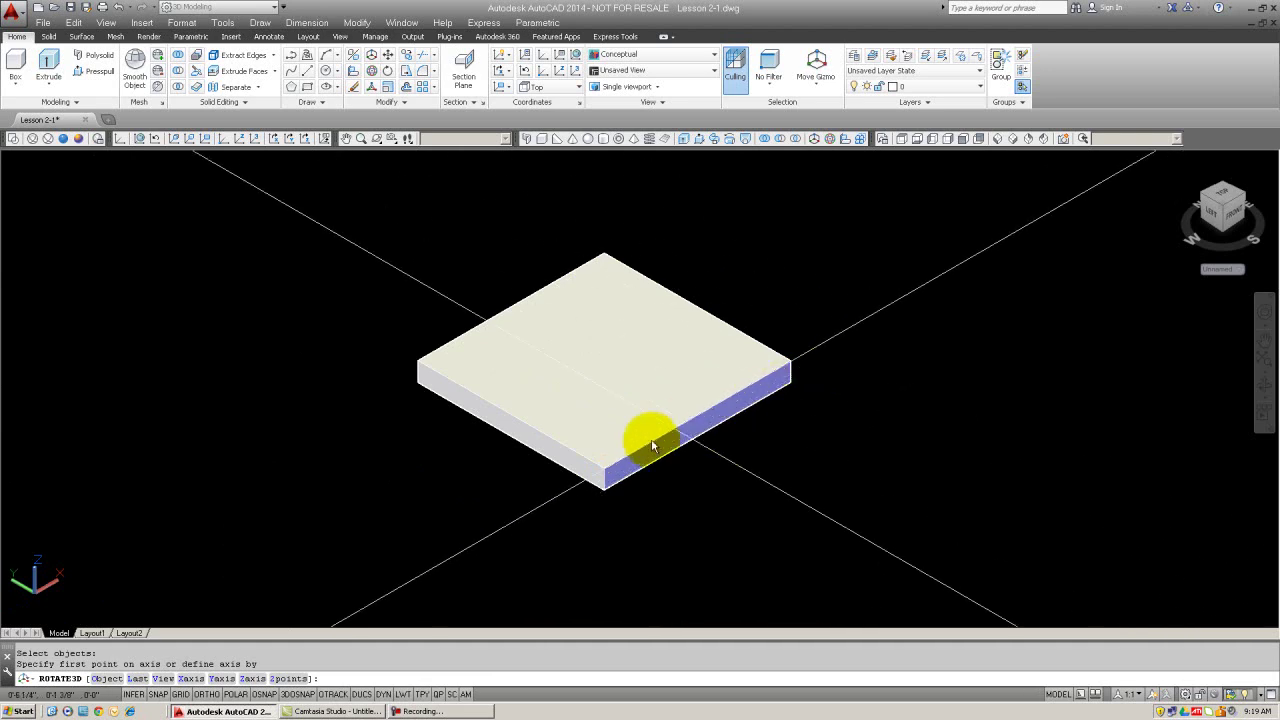
left_click(628, 465)
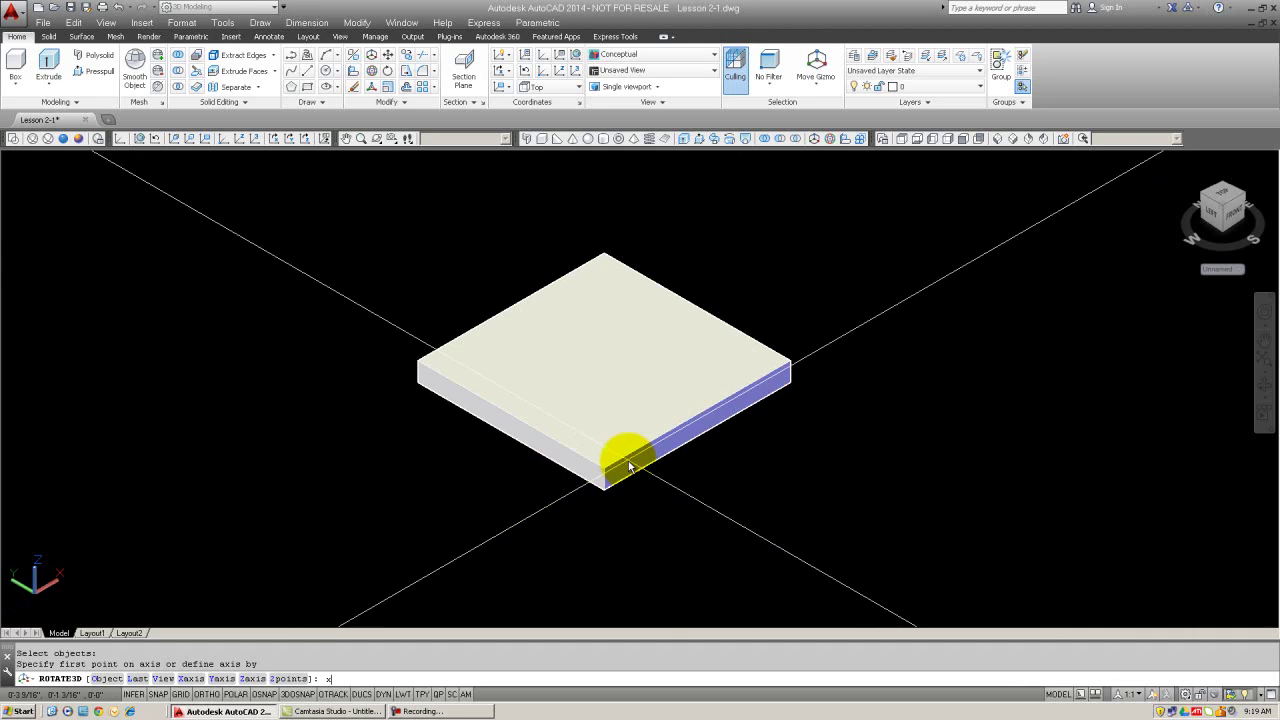
type("x")
key("Return")
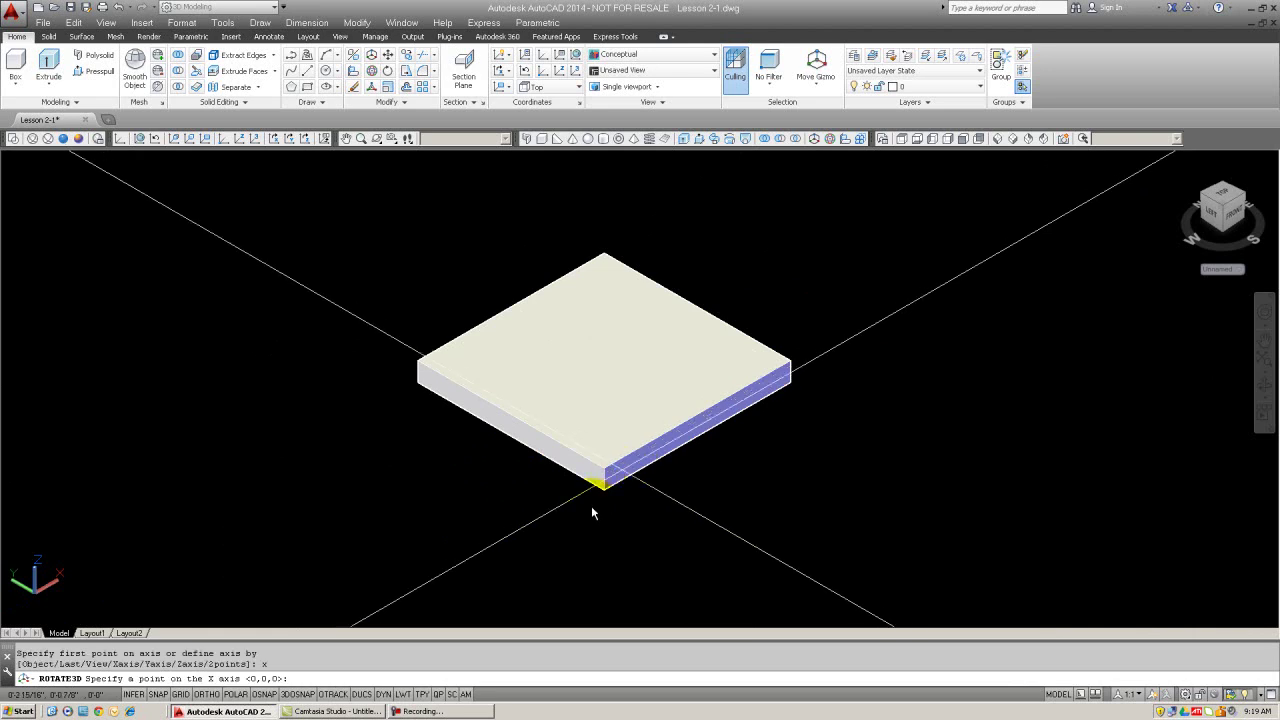
key("F3")
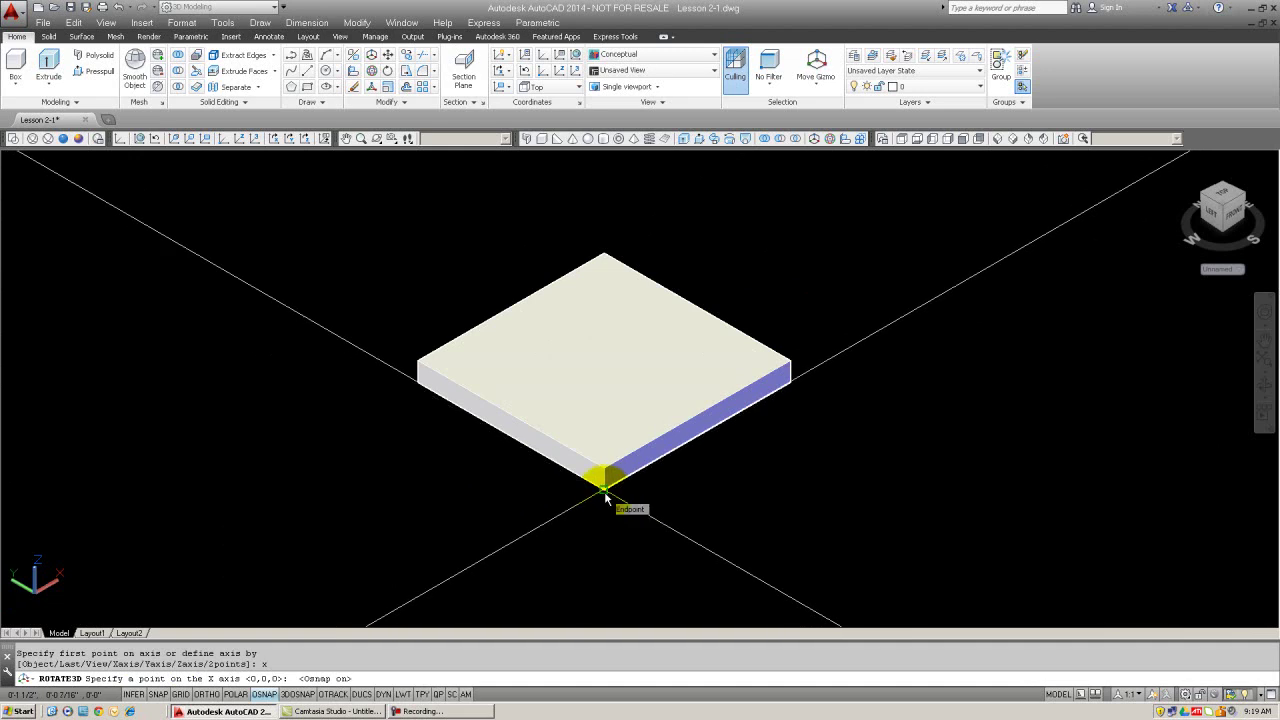
left_click(604, 490)
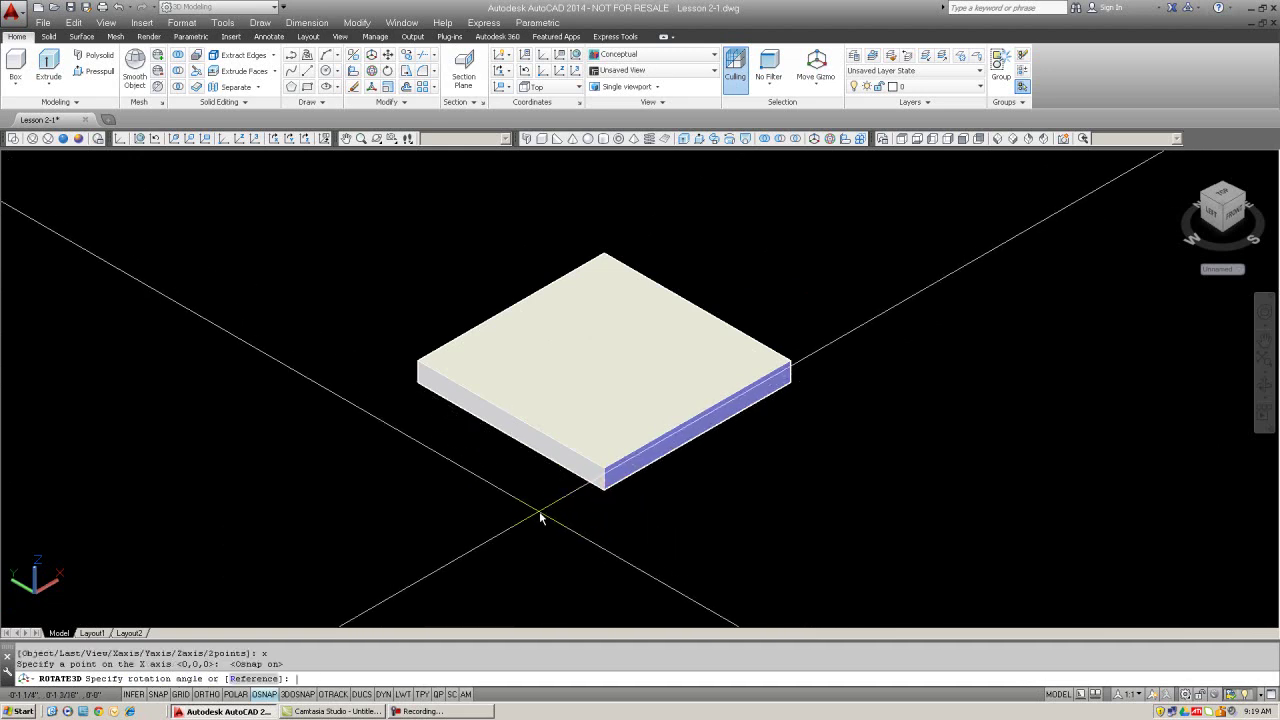
key("Return")
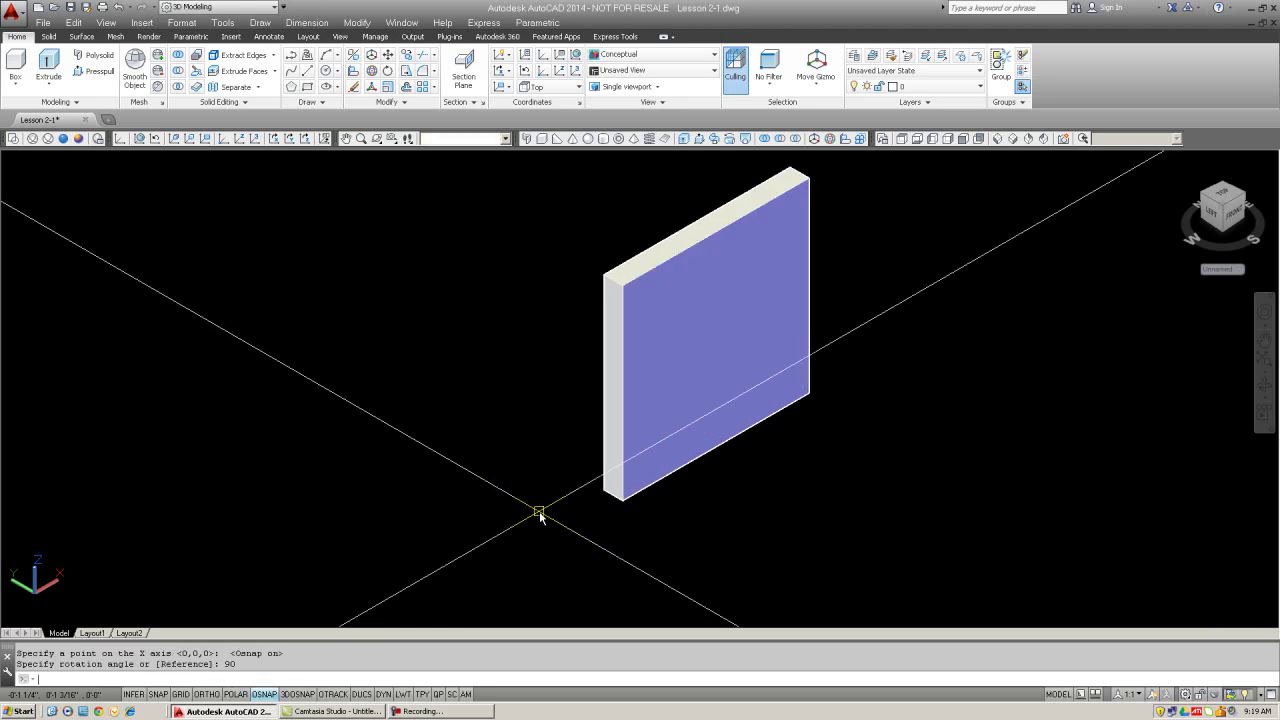
- Use ROTATE3D to turn the upright slab 90 degrees about the Z axis through its bottom front corner
left_click(680, 305)
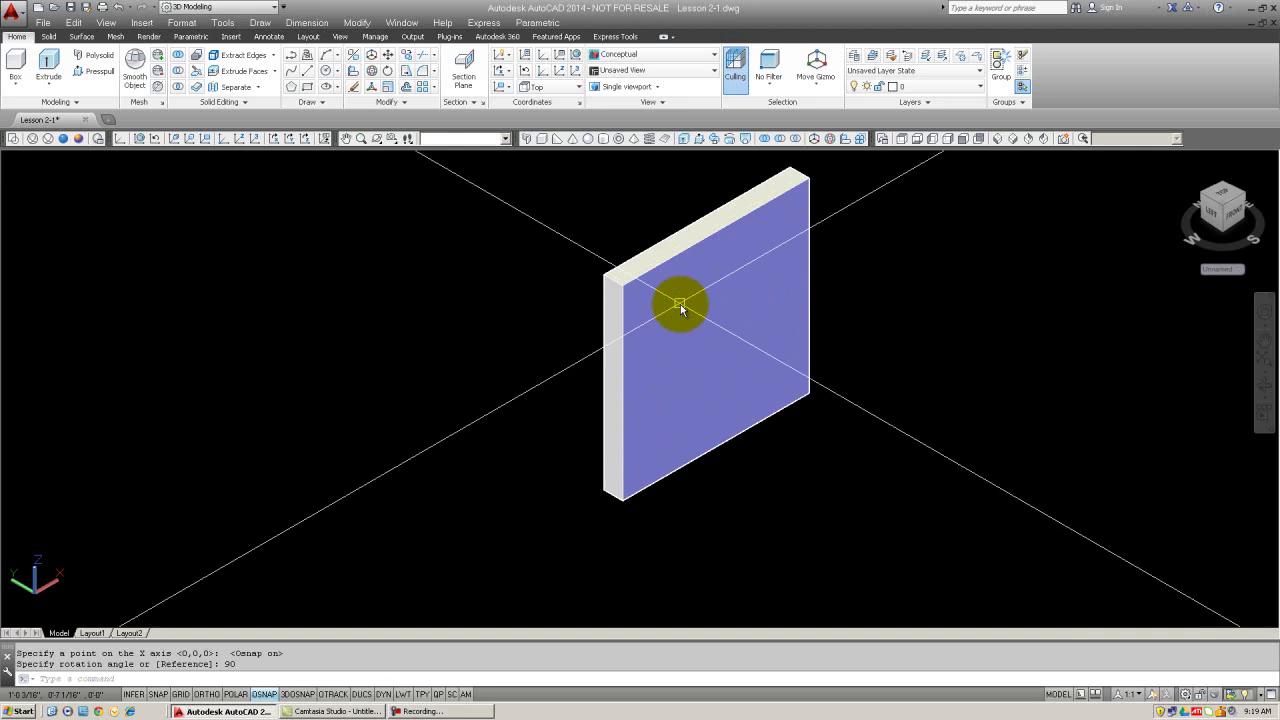
scroll(680, 305, "down", 2)
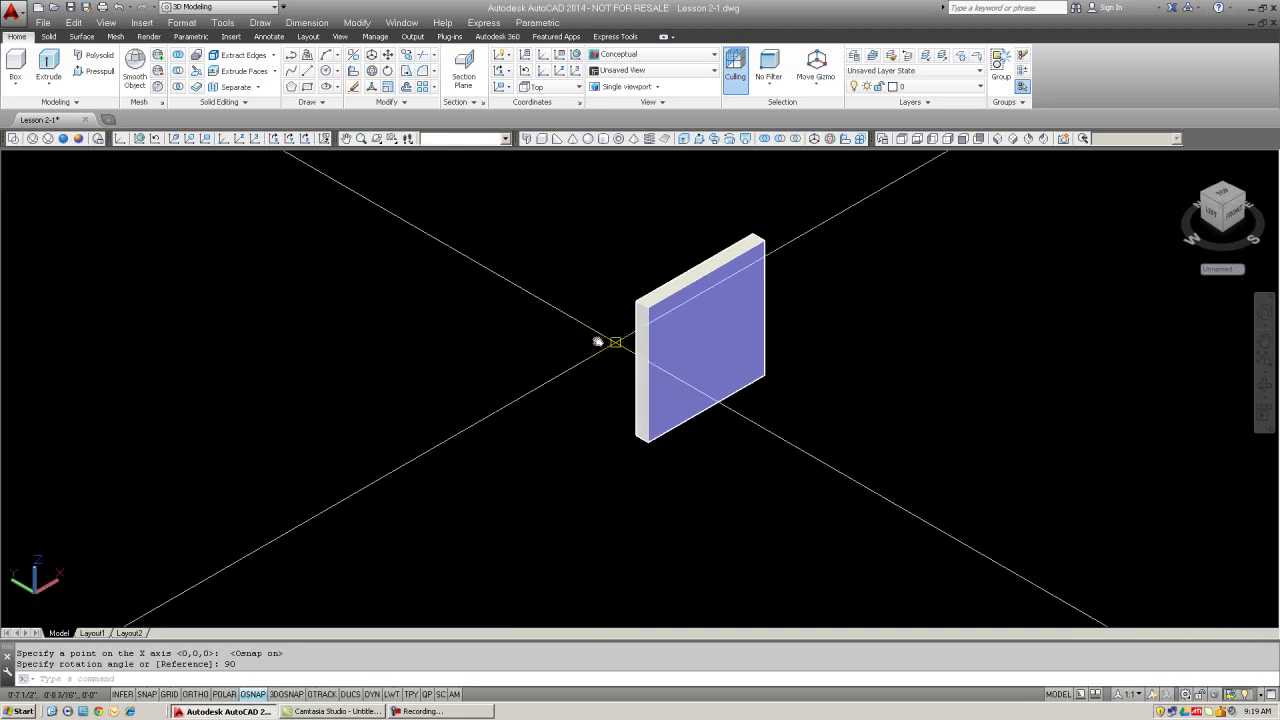
key("Return")
left_click(676, 314)
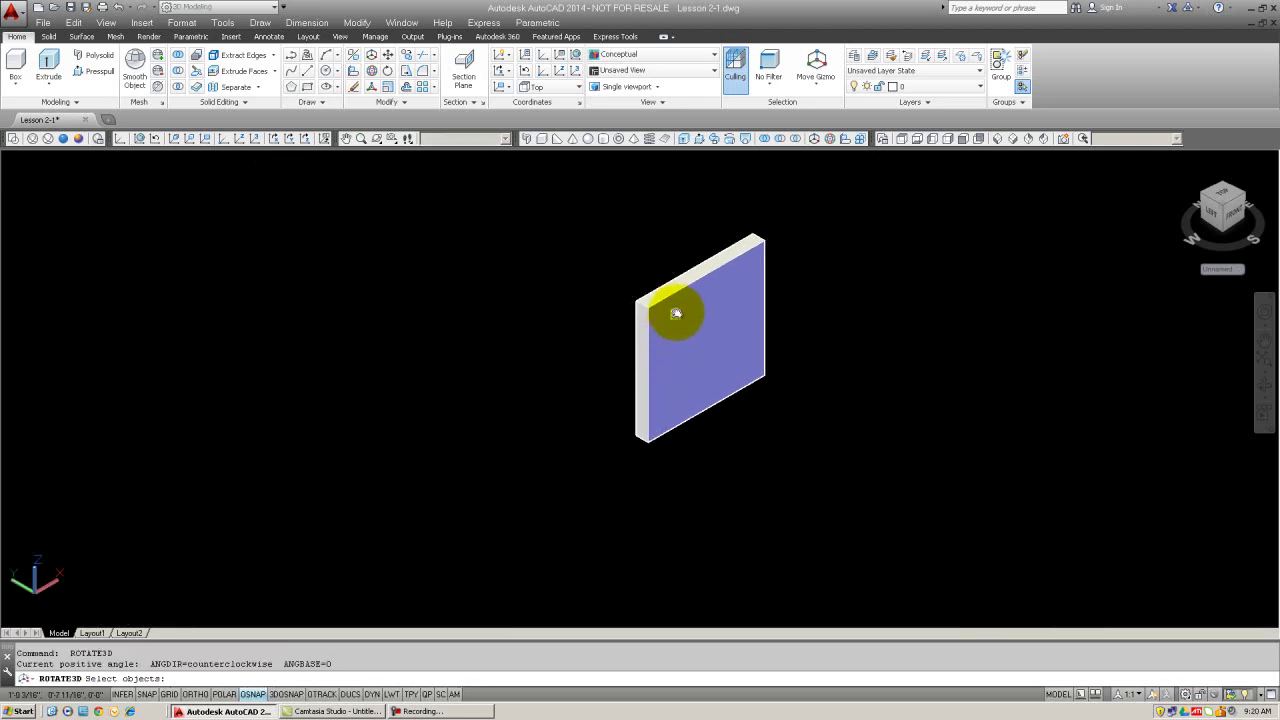
key("Return")
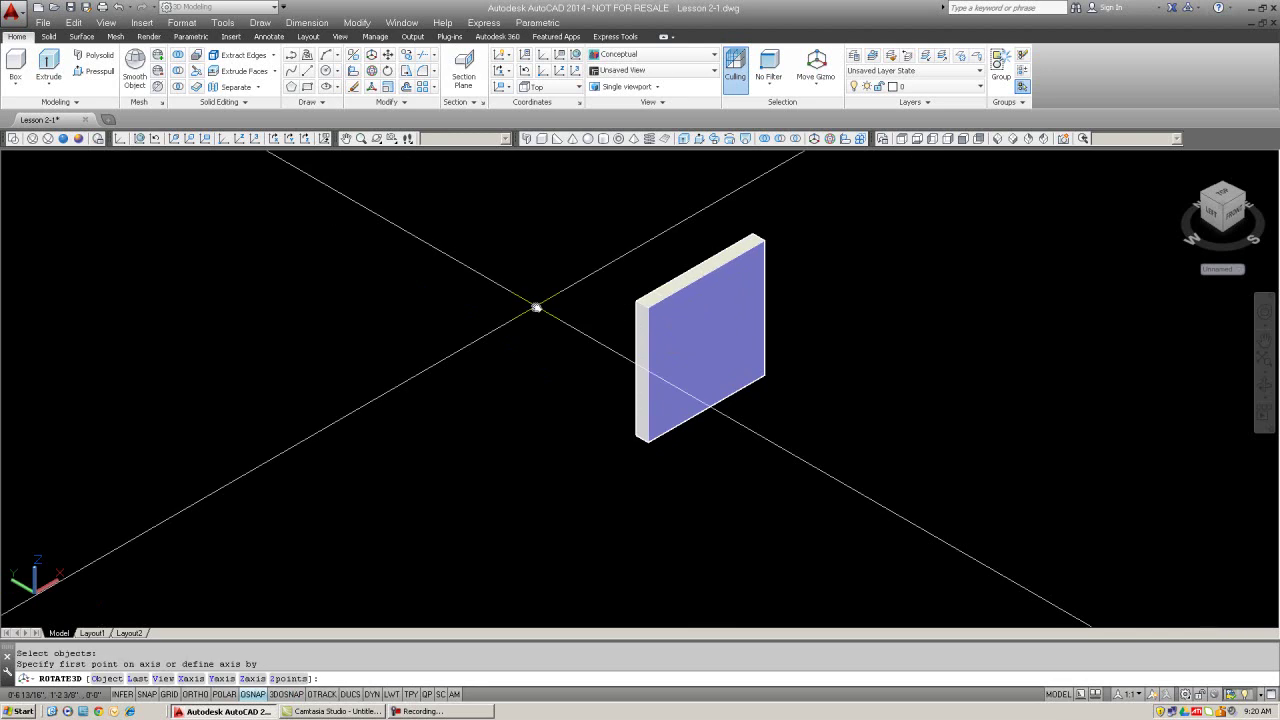
type("z")
key("Return")
left_click(646, 438)
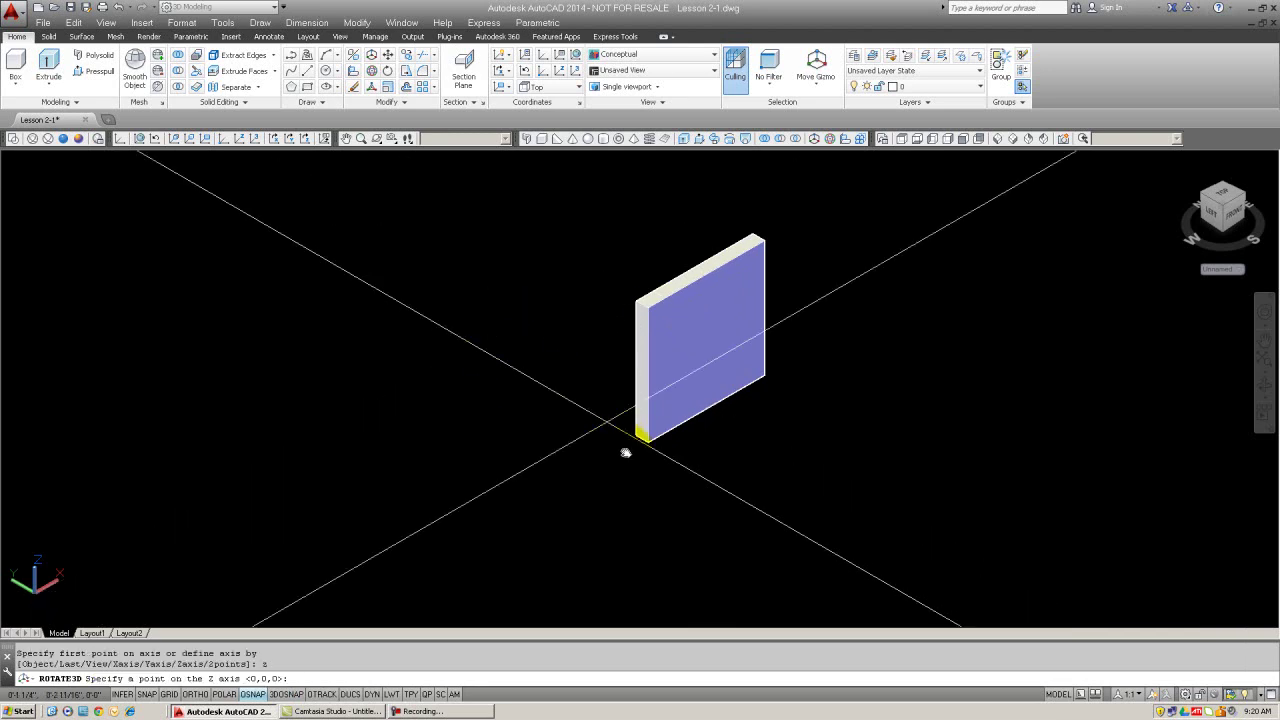
left_click(648, 440)
type("90")
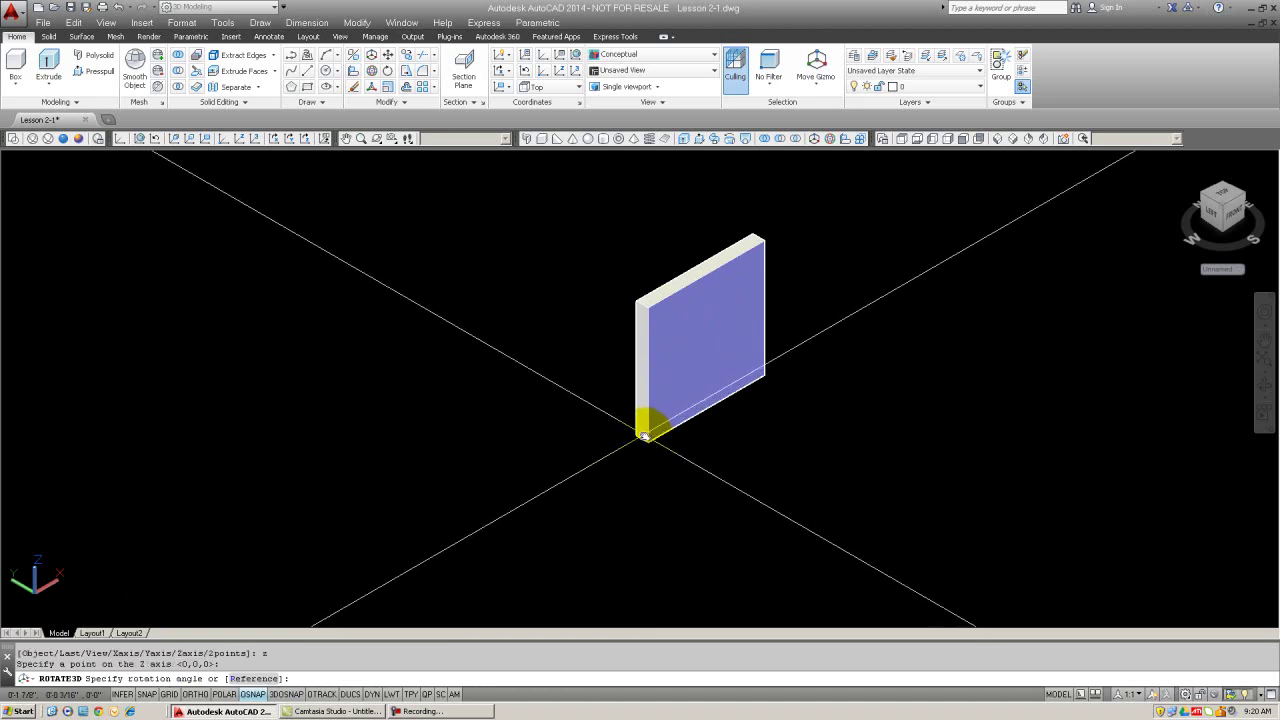
key("Return")
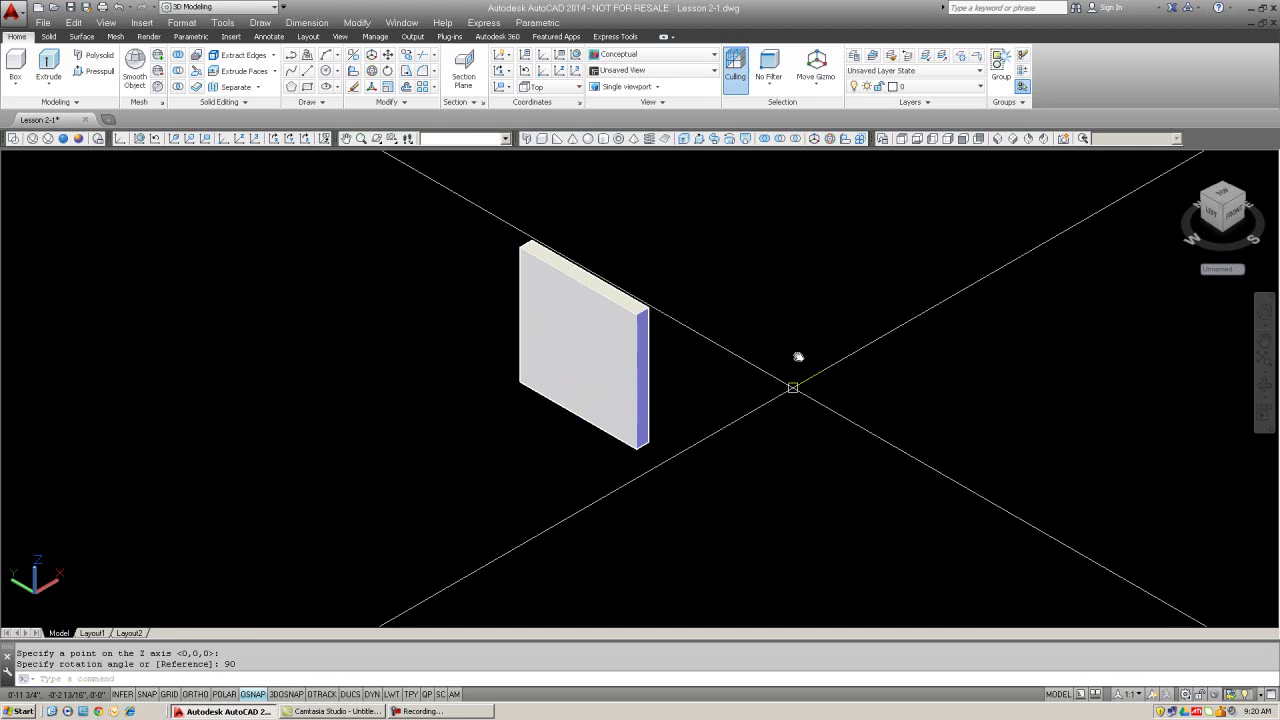
- Use ROTATE3D to turn the upright slab 90 degrees about the Y axis through its bottom front corner
left_click(554, 338)
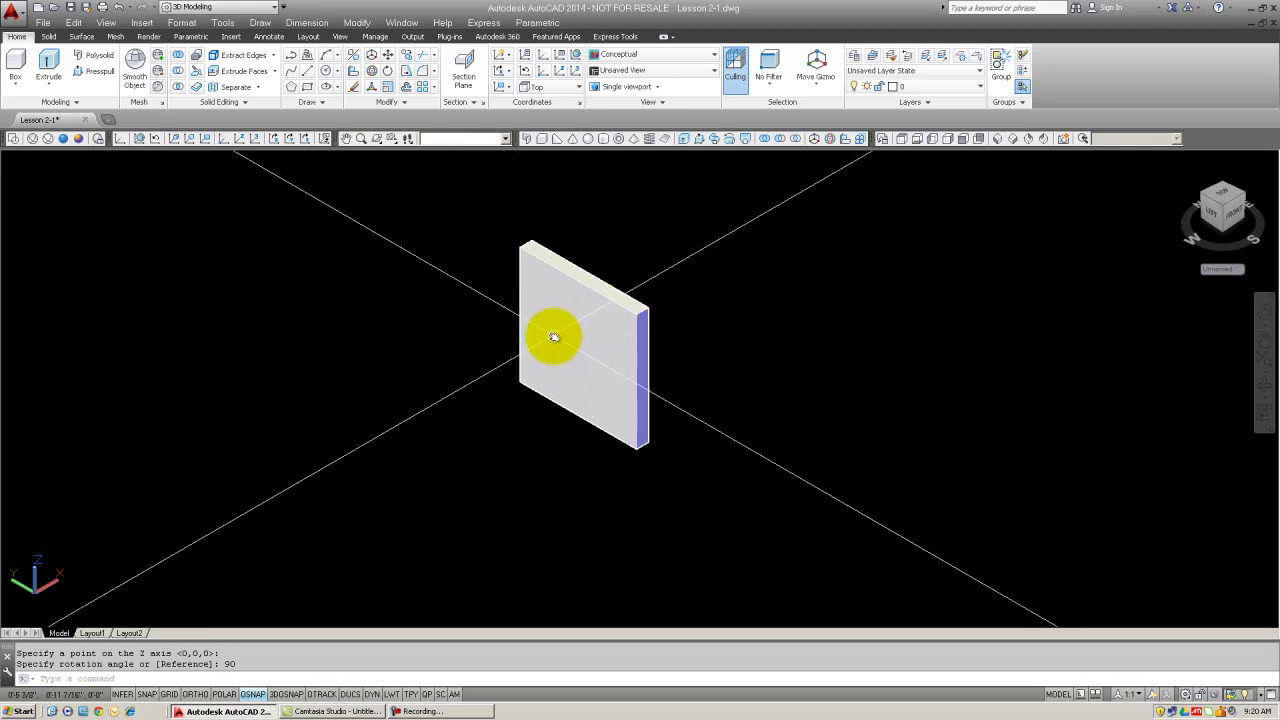
key("Return")
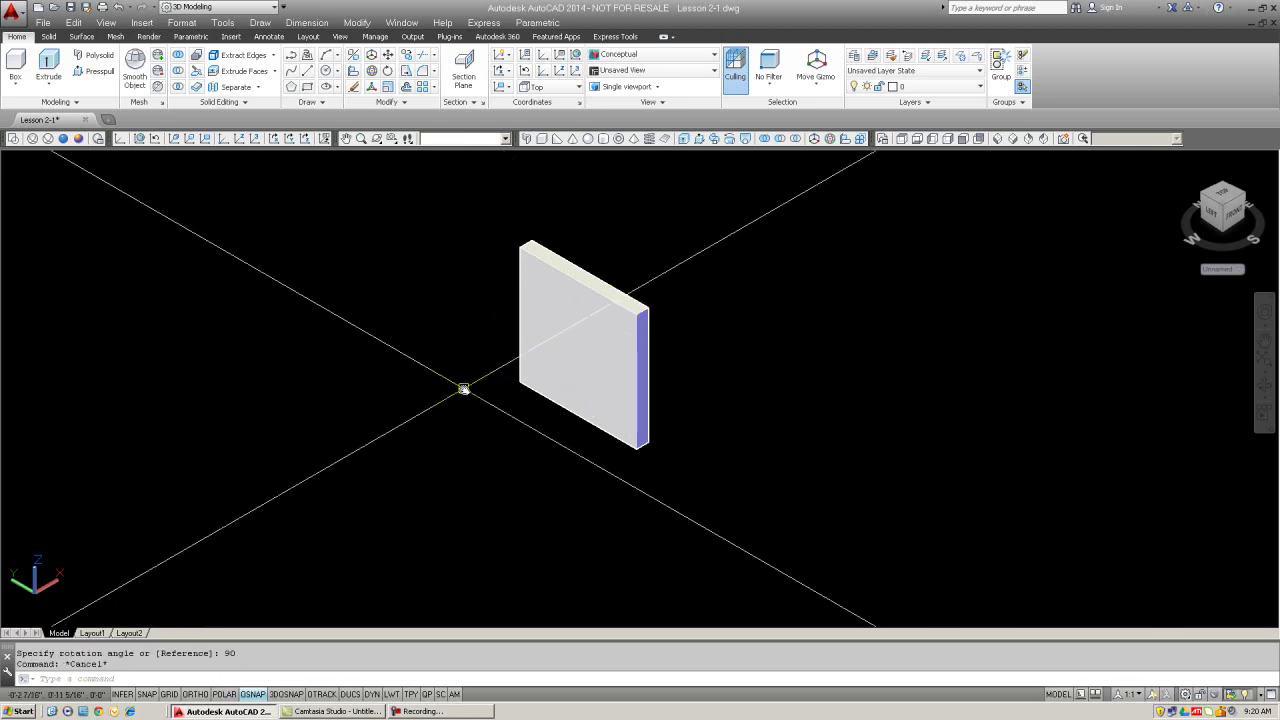
left_click(638, 312)
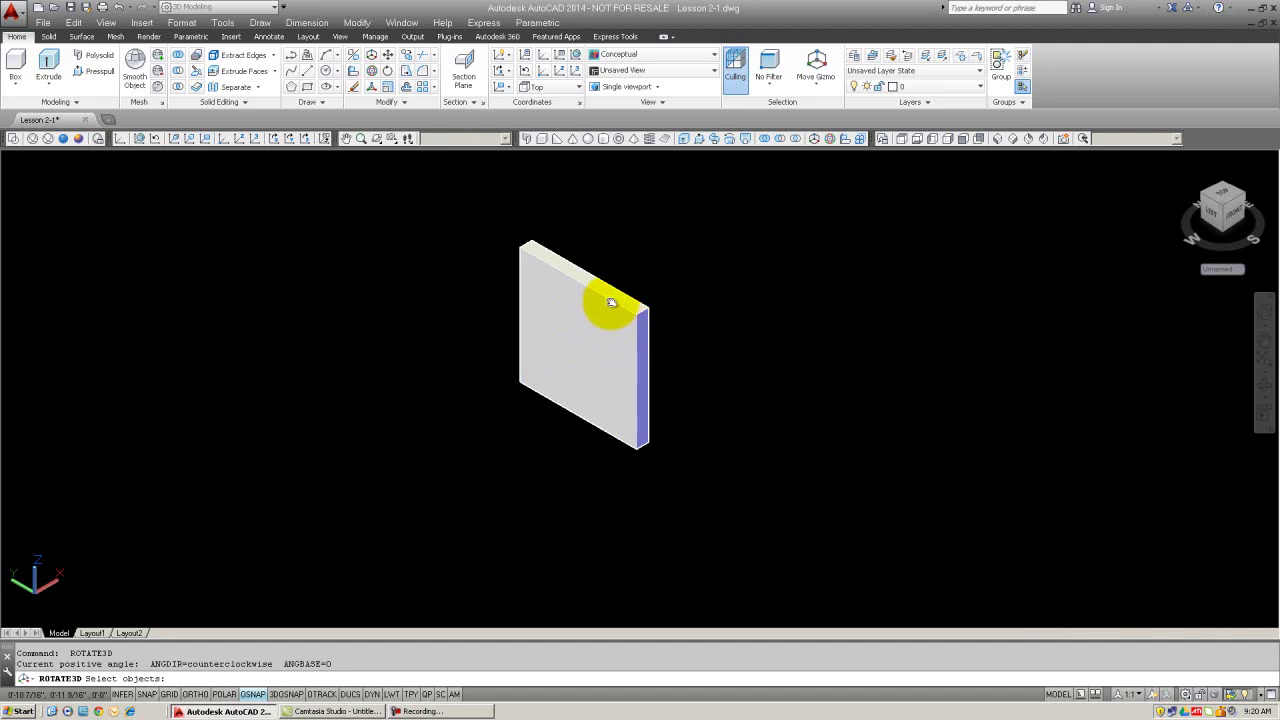
left_click(603, 301)
key("Return")
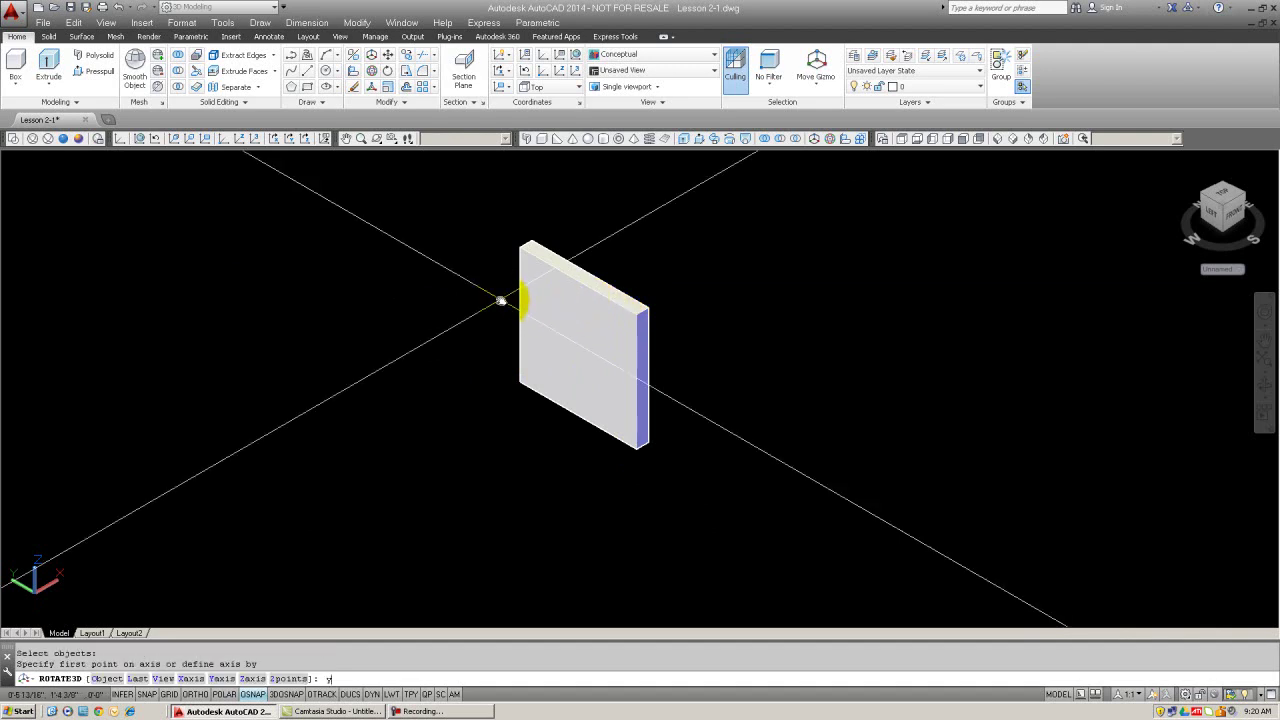
key("Return")
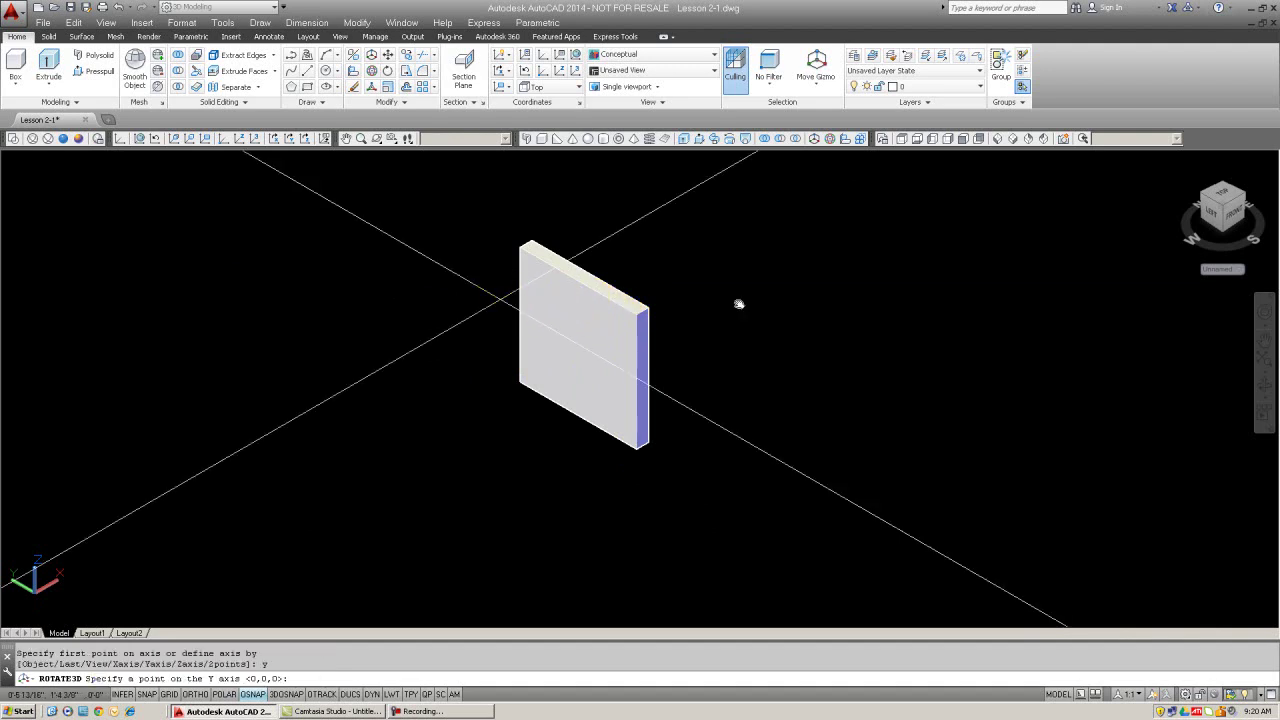
left_click(638, 453)
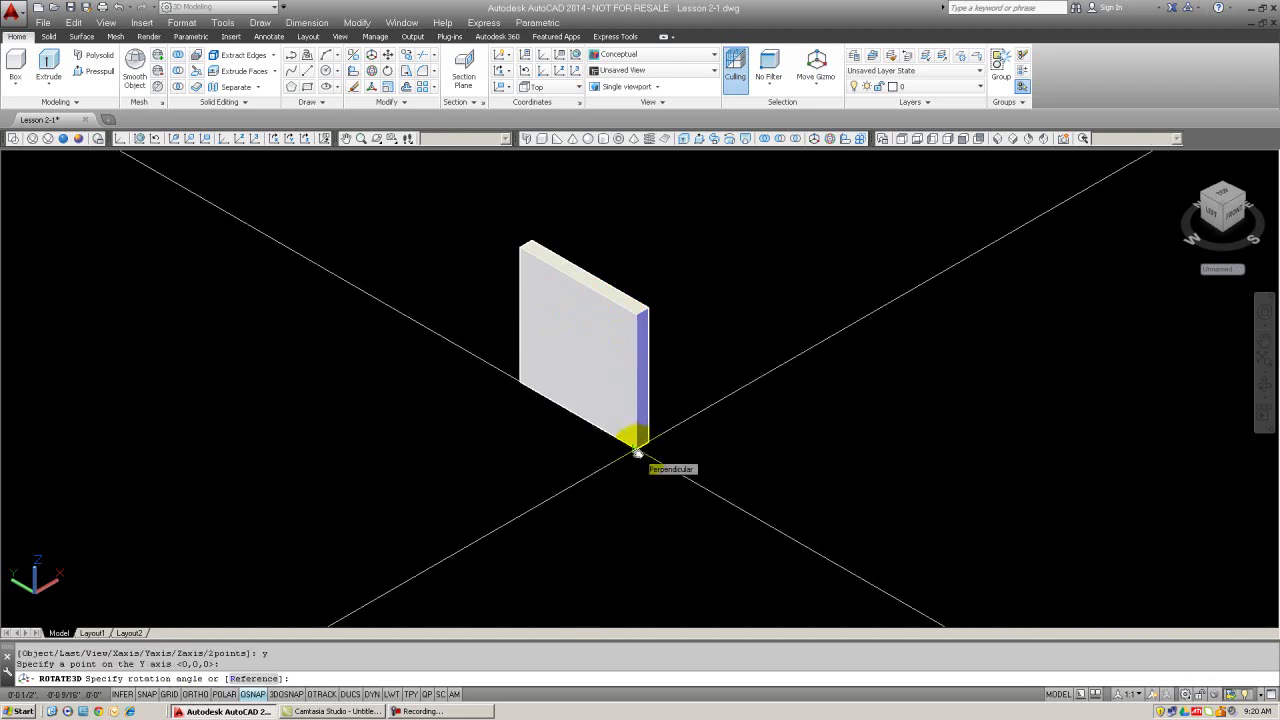
type("90")
key("Return")
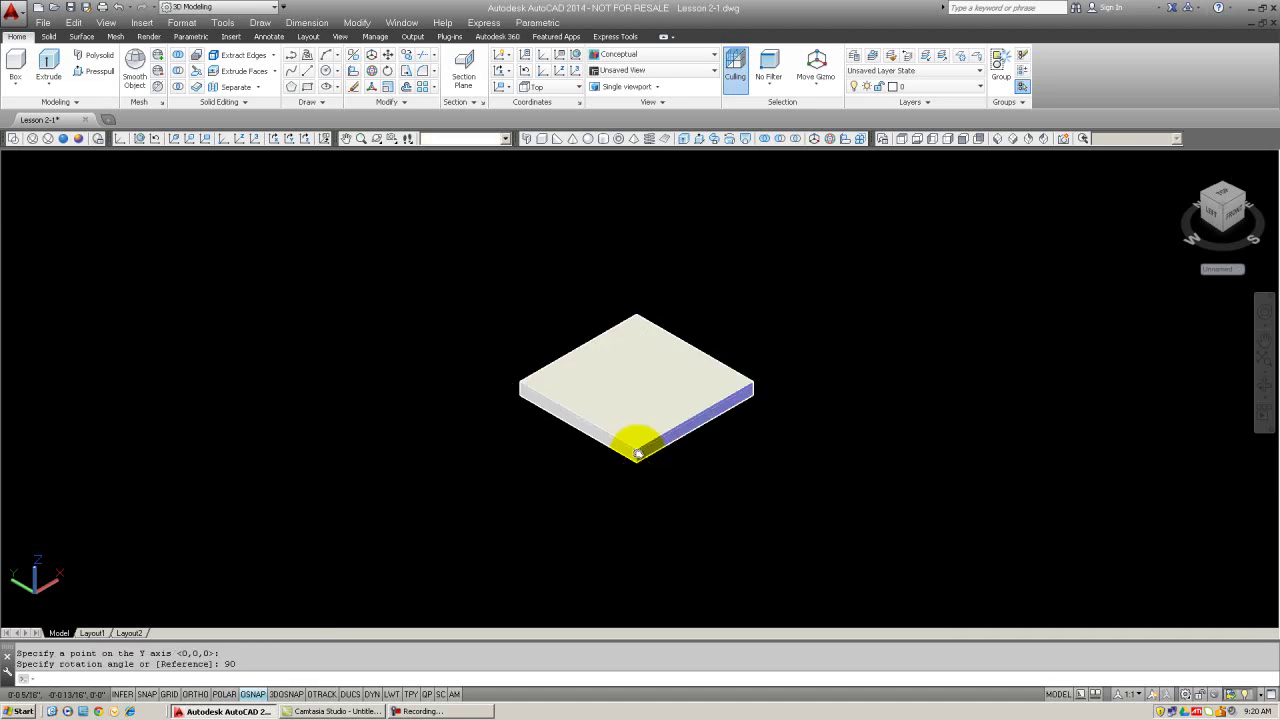
- Erase the practice slab from the drawing
scroll(610, 440, "up", 3)
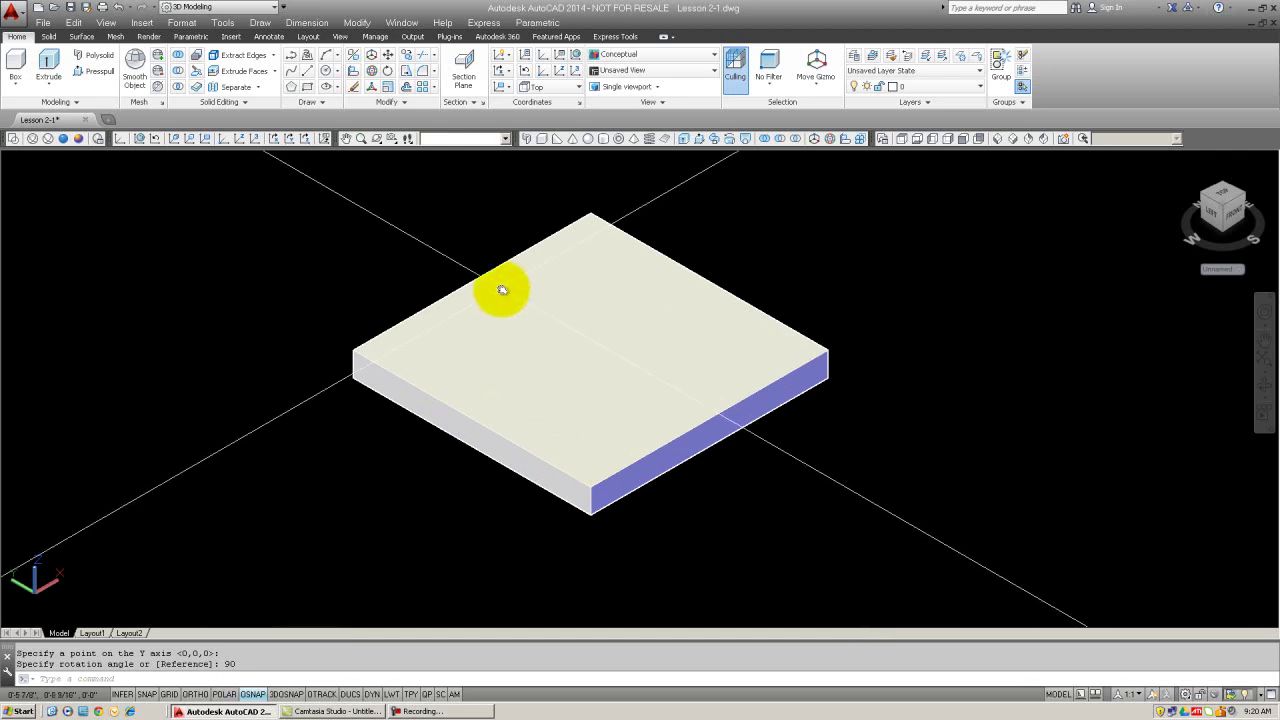
left_click(651, 351)
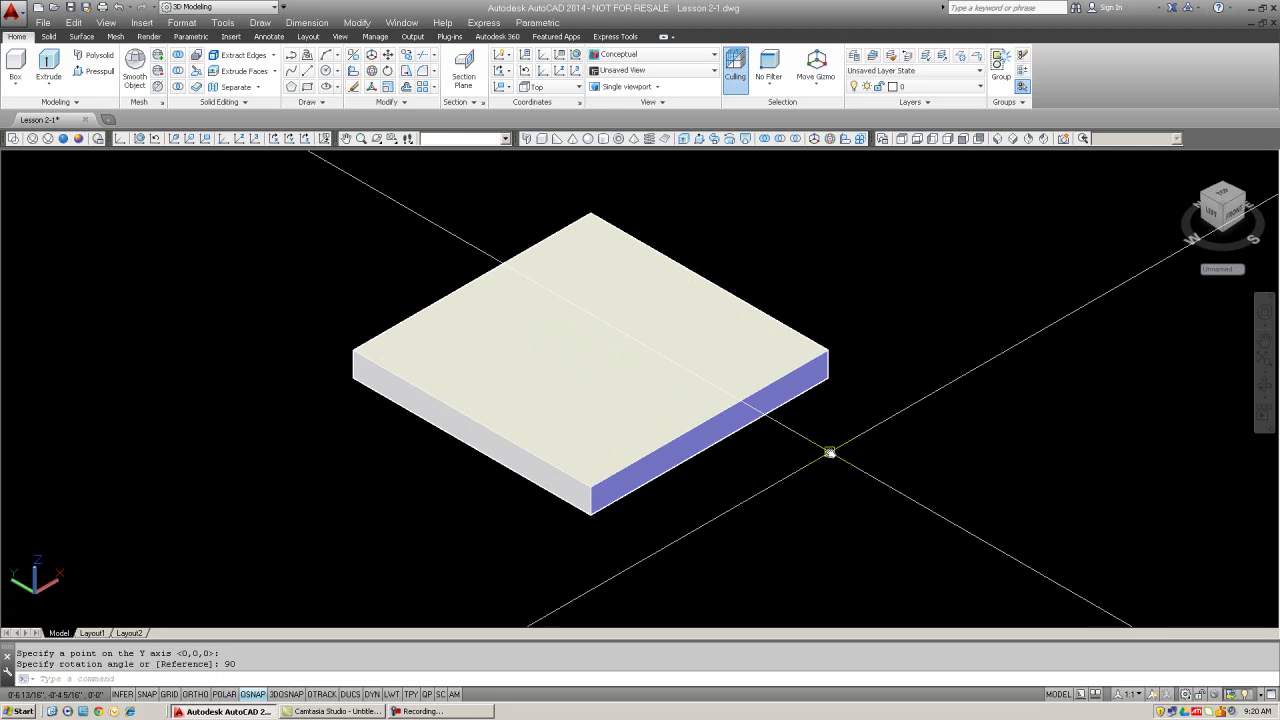
scroll(830, 453, "down", 2)
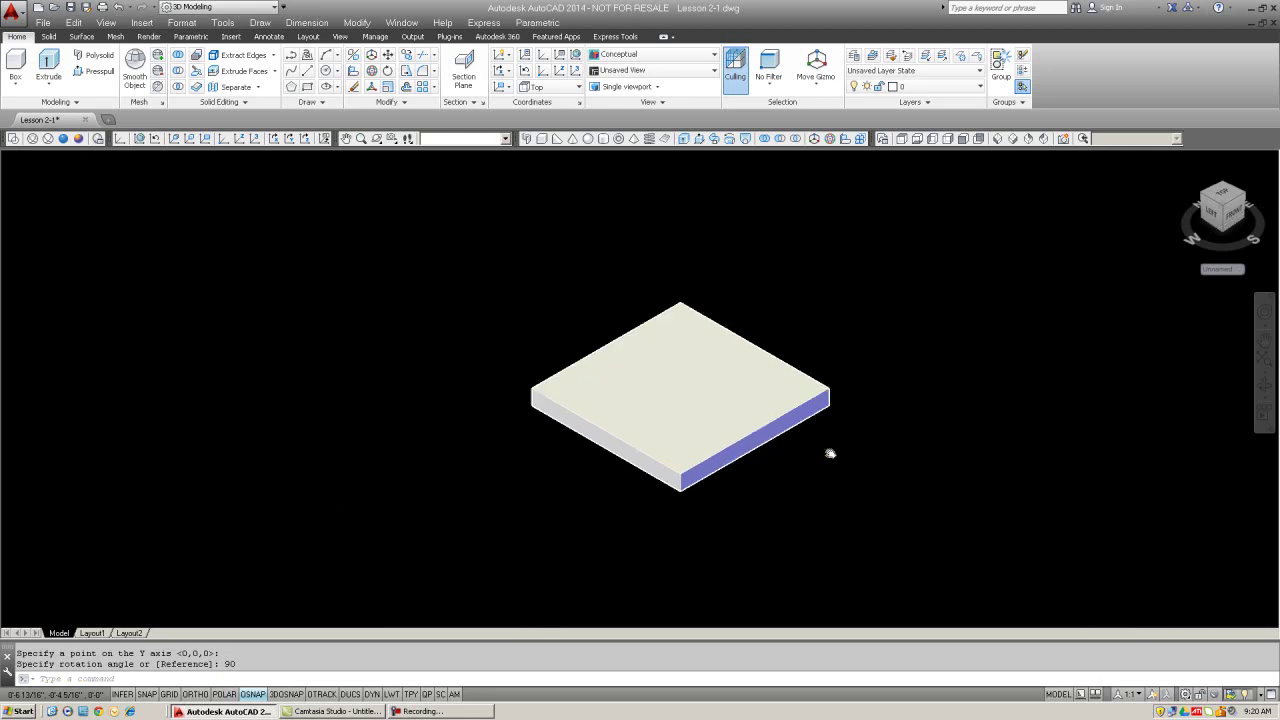
key("Return")
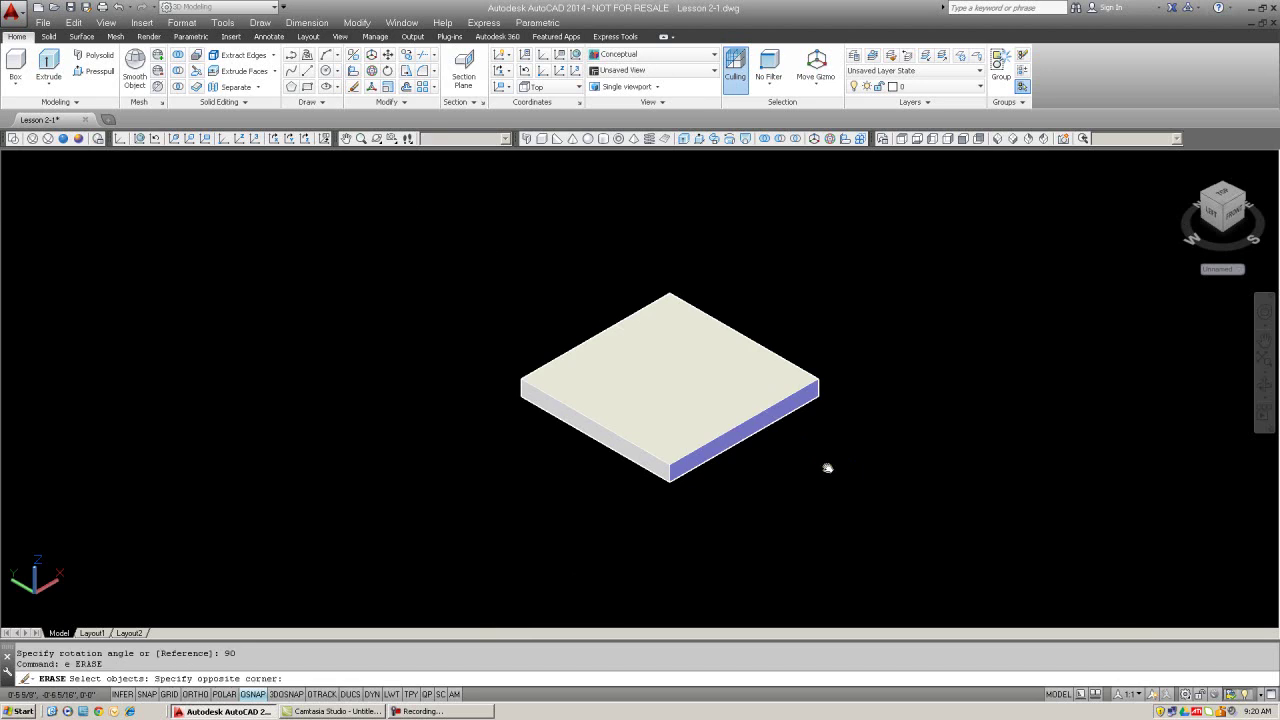
left_click(825, 468)
left_click(743, 390)
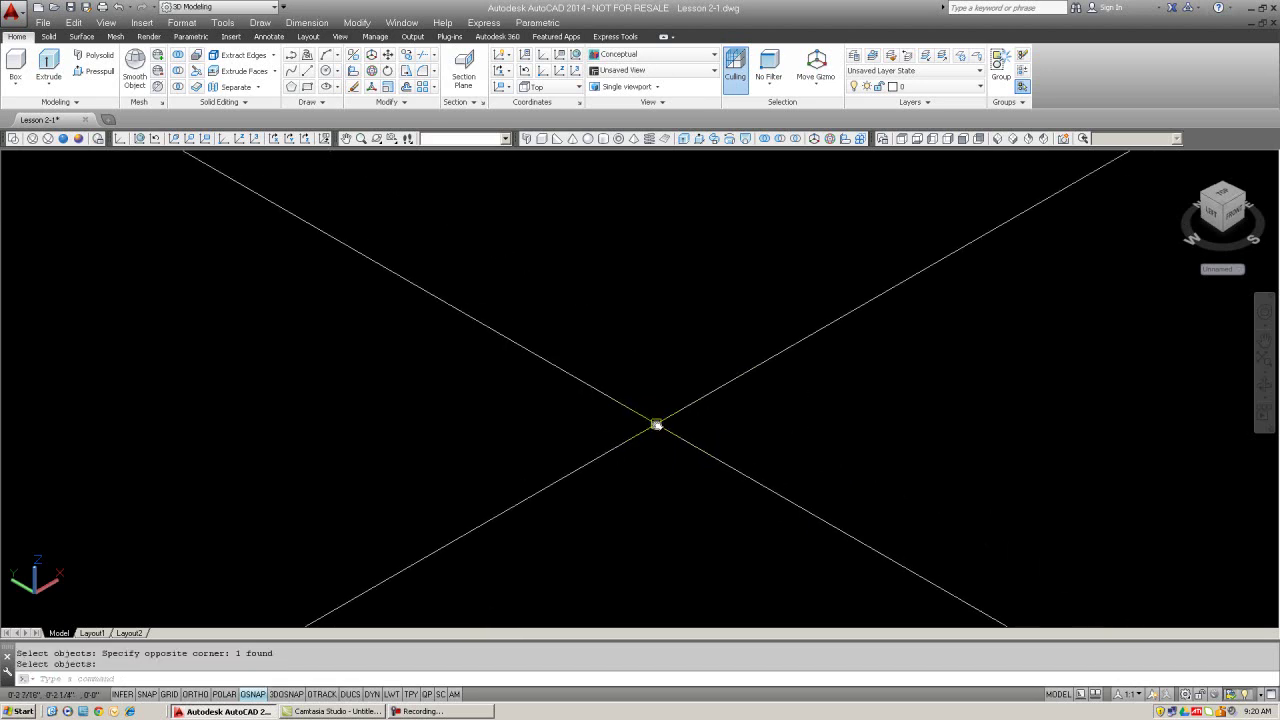
type("re")
key("Return")
left_click(483, 497)
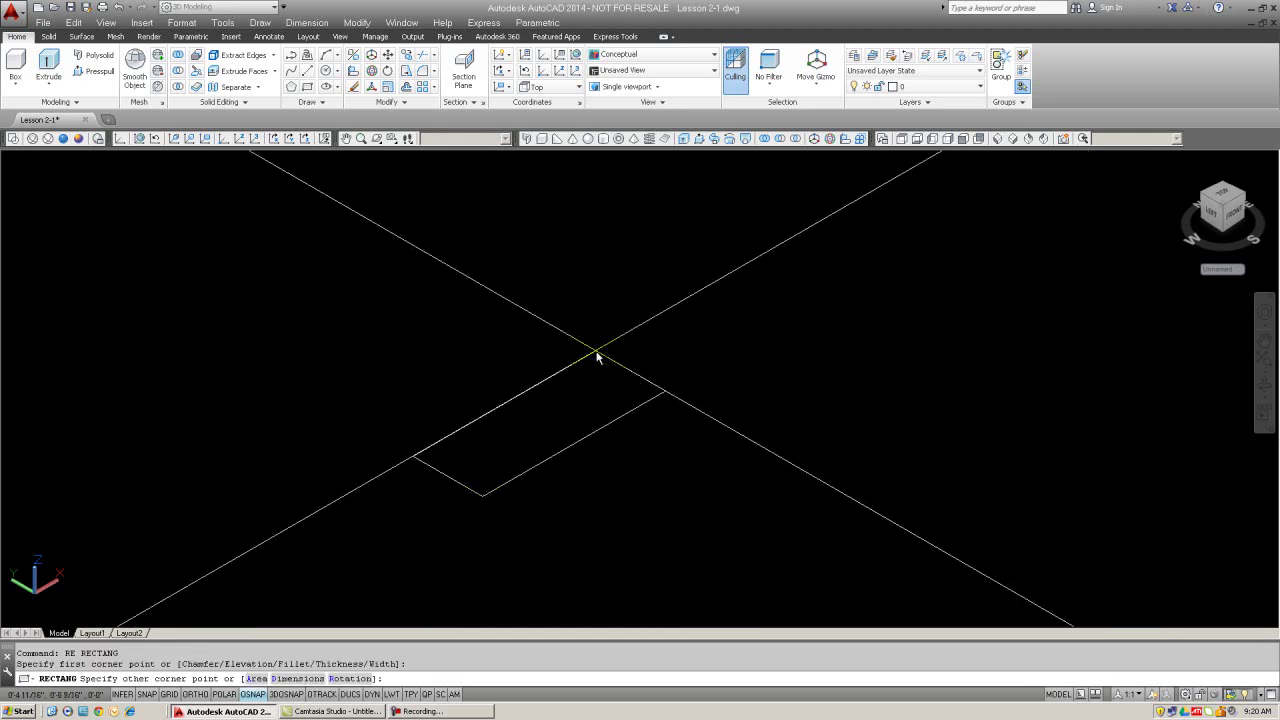
type("@24\",2424")
key("Return")
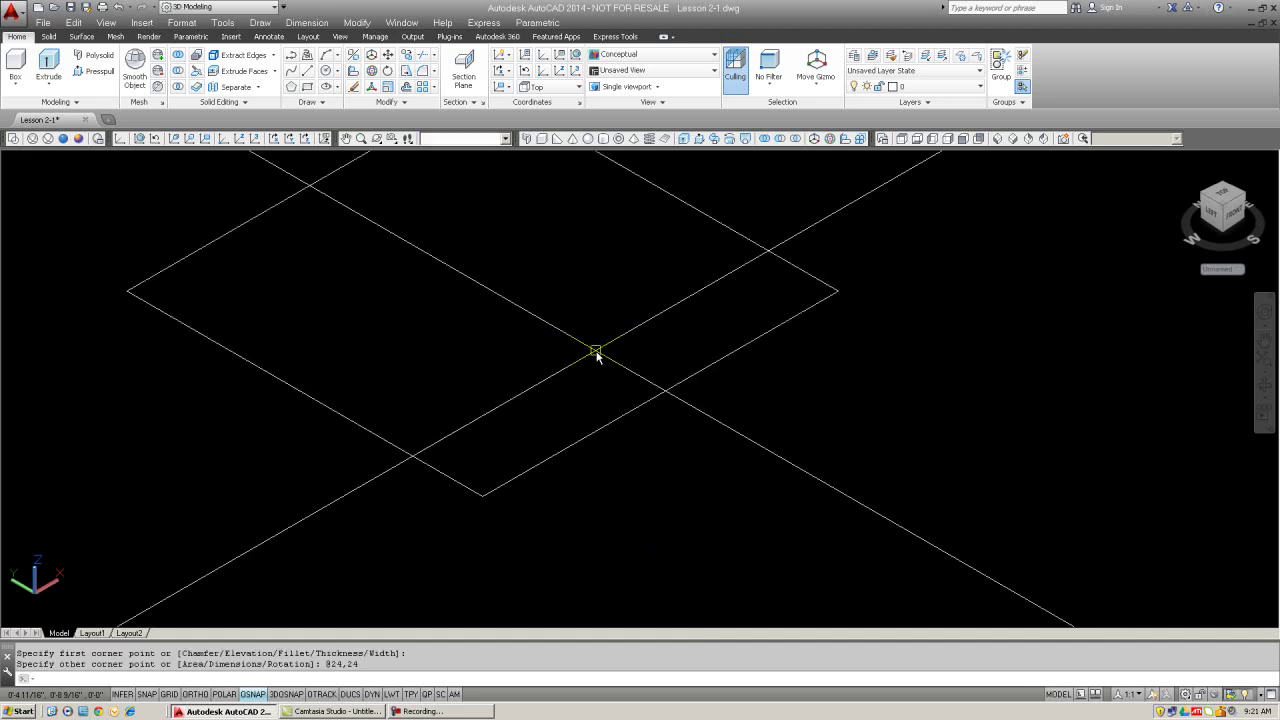
type("re")
key("Return")
middle_click_drag(583, 371, 646, 423)
scroll(705, 421, "down", 5)
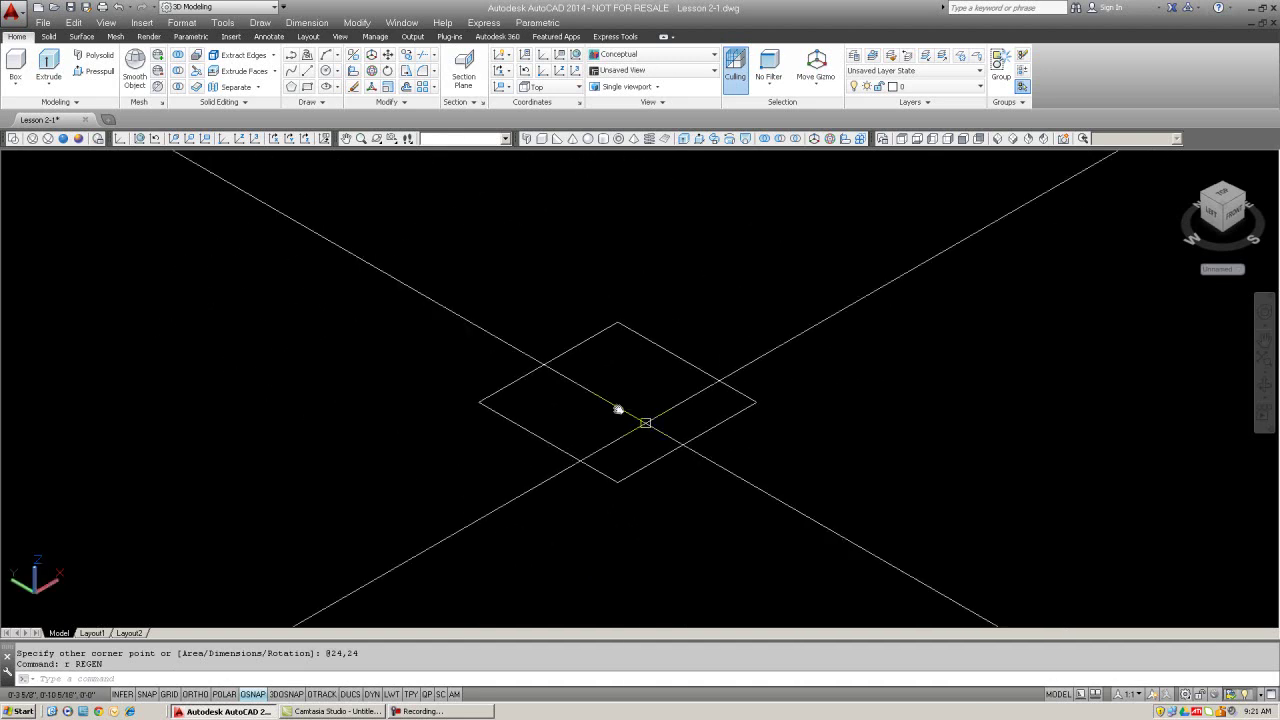
- Extrude the 24 inch square to a height of 2 inches
type("ext")
key("Return")
left_click(556, 355)
key("Return")
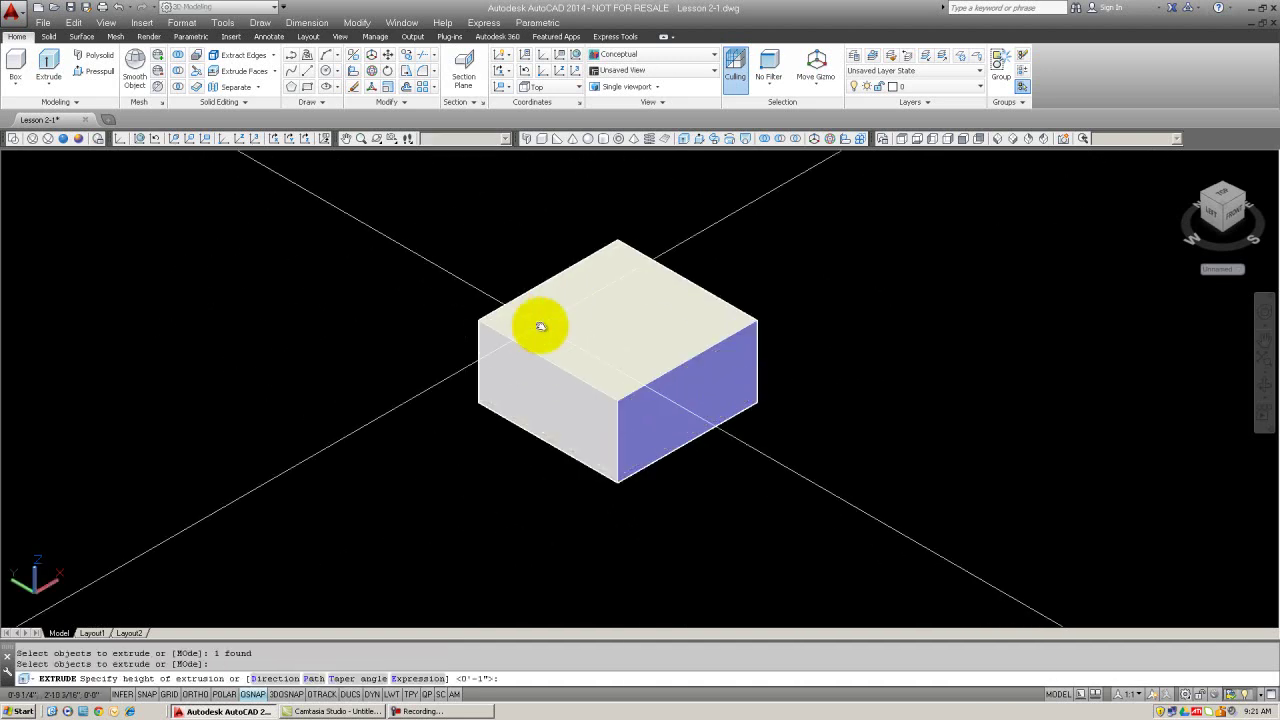
type("2")
key("Return")
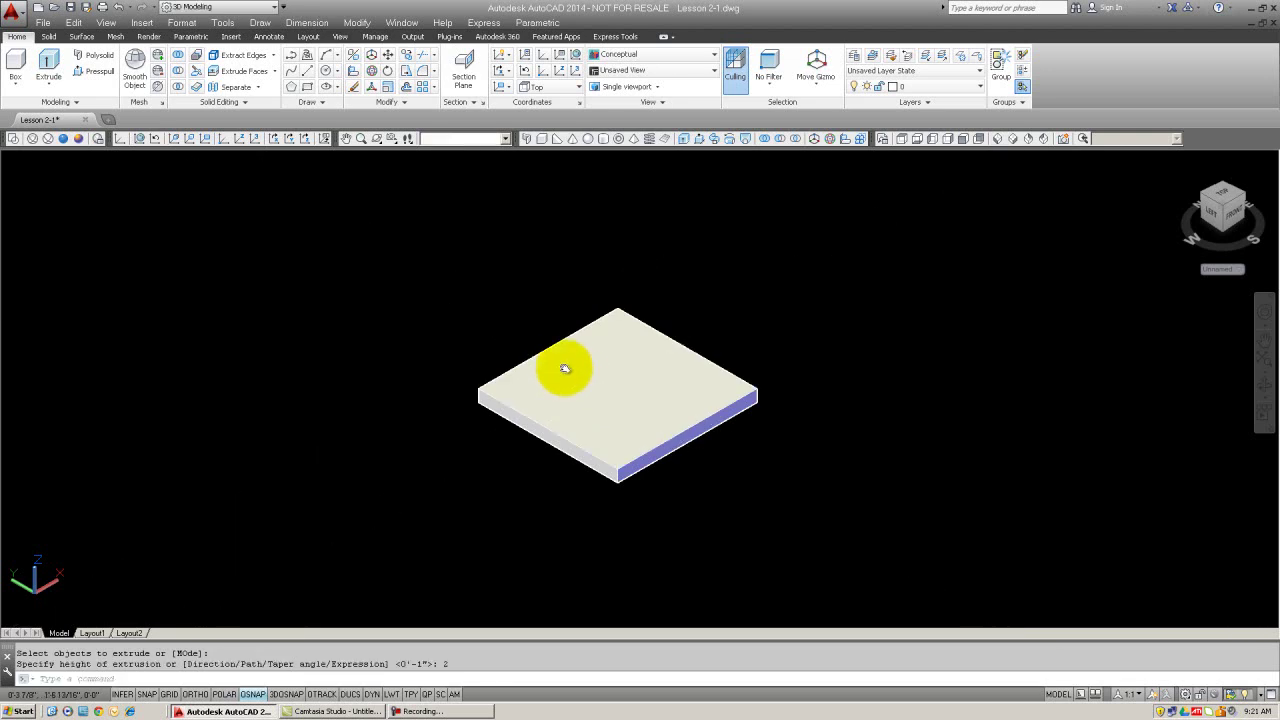
- Copy the 2 inch thick slab once, placing the copy in the empty space beside the original
middle_click_drag(565, 369, 482, 372)
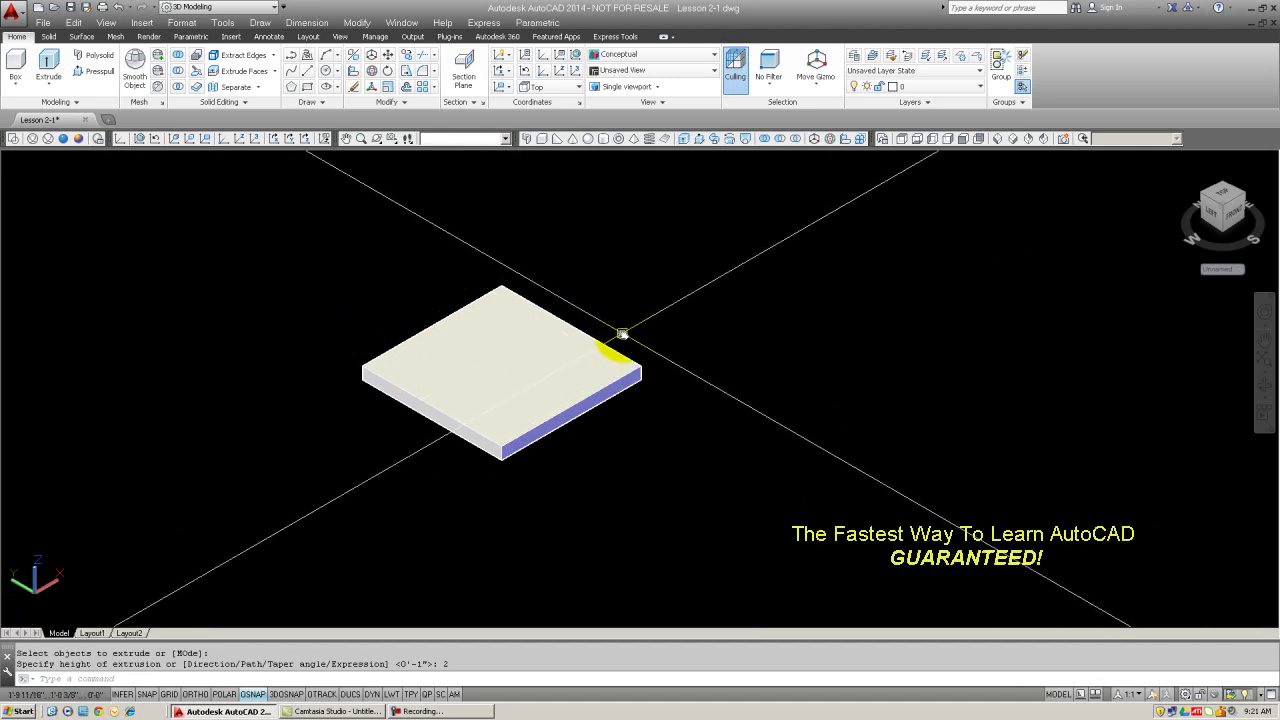
type("c")
key("Return")
left_click(569, 401)
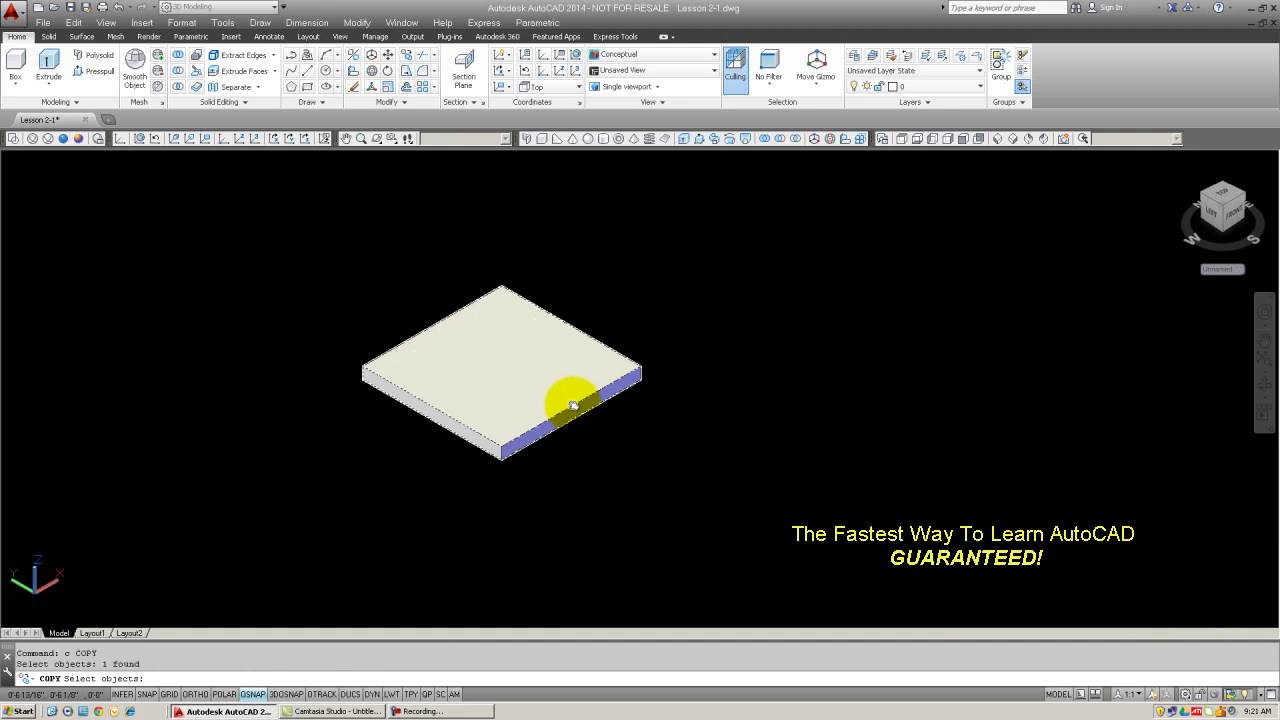
key("Return")
left_click(520, 362)
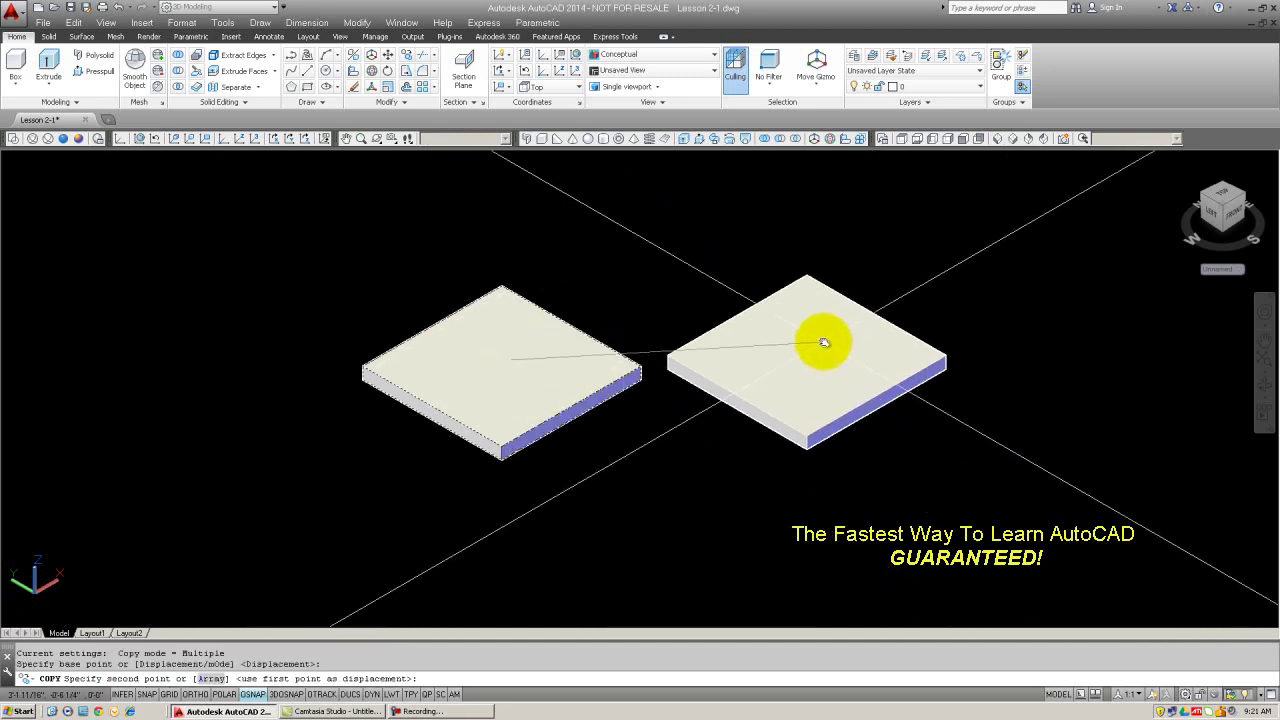
left_click(815, 338)
key("Escape")
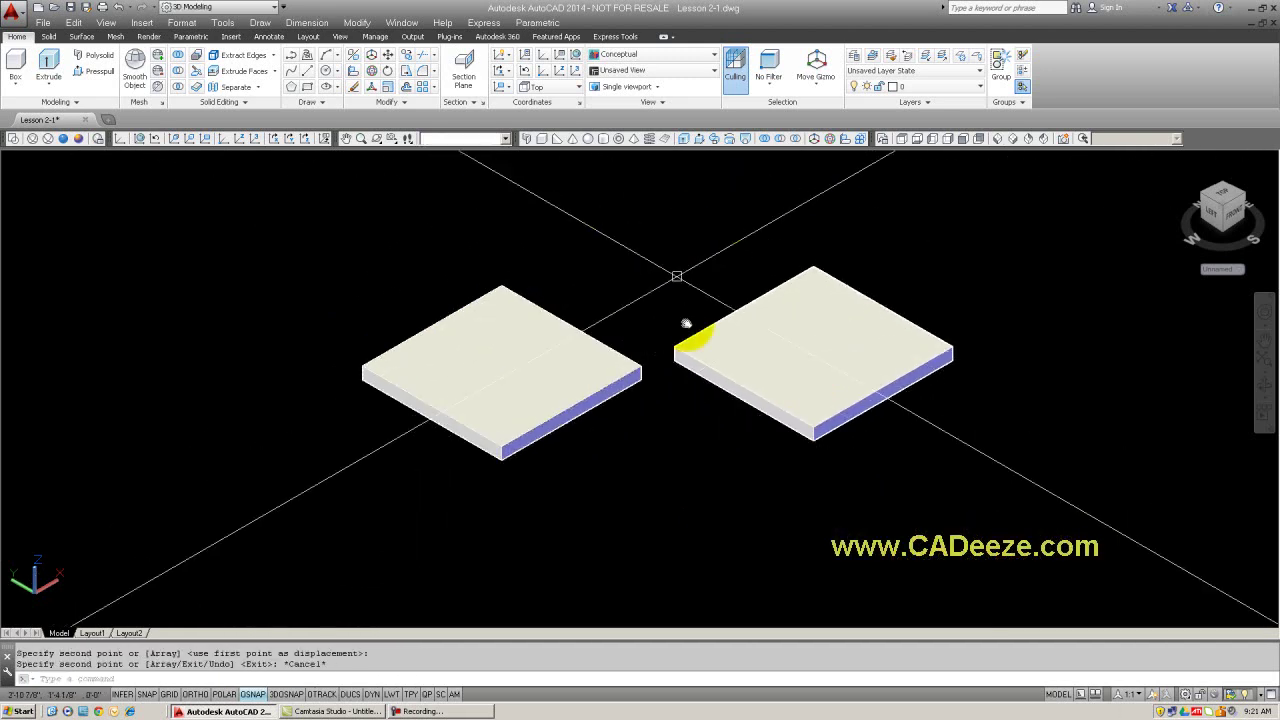
- Use ROTATE3D to tilt the copied slab -60 degrees about the Y axis through its upper front corner
key("Return")
left_click(885, 391)
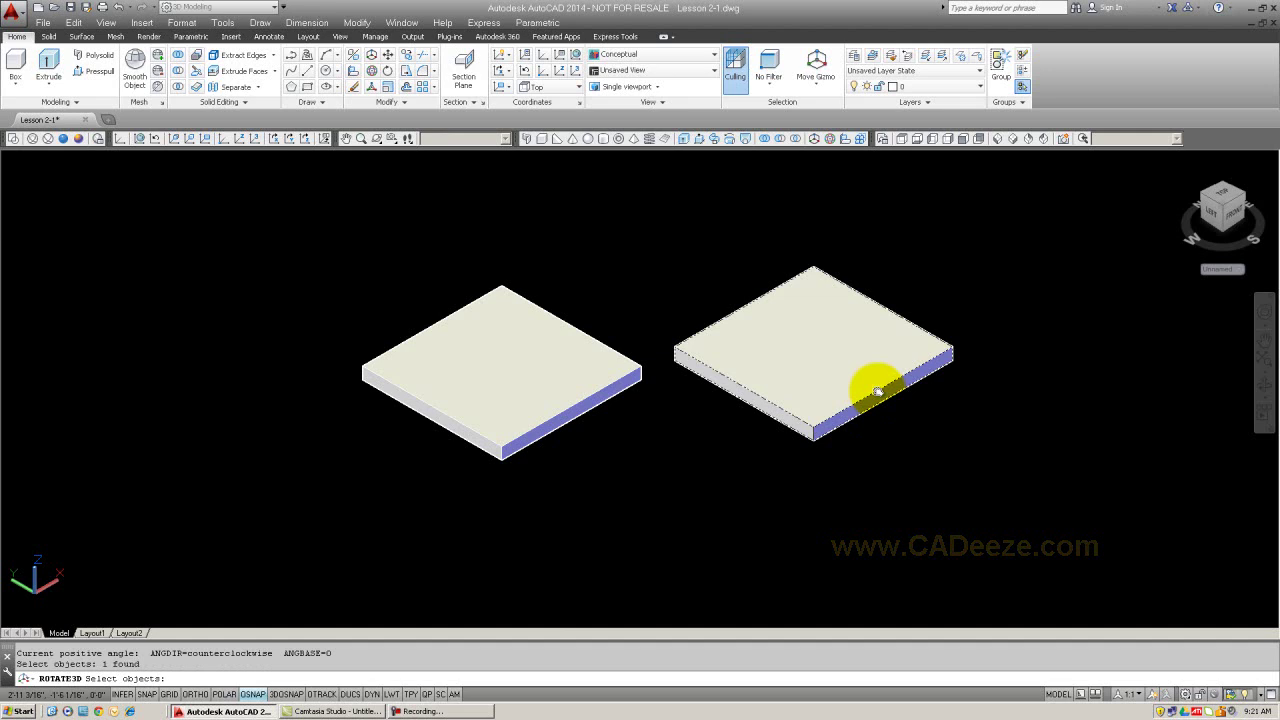
key("Return")
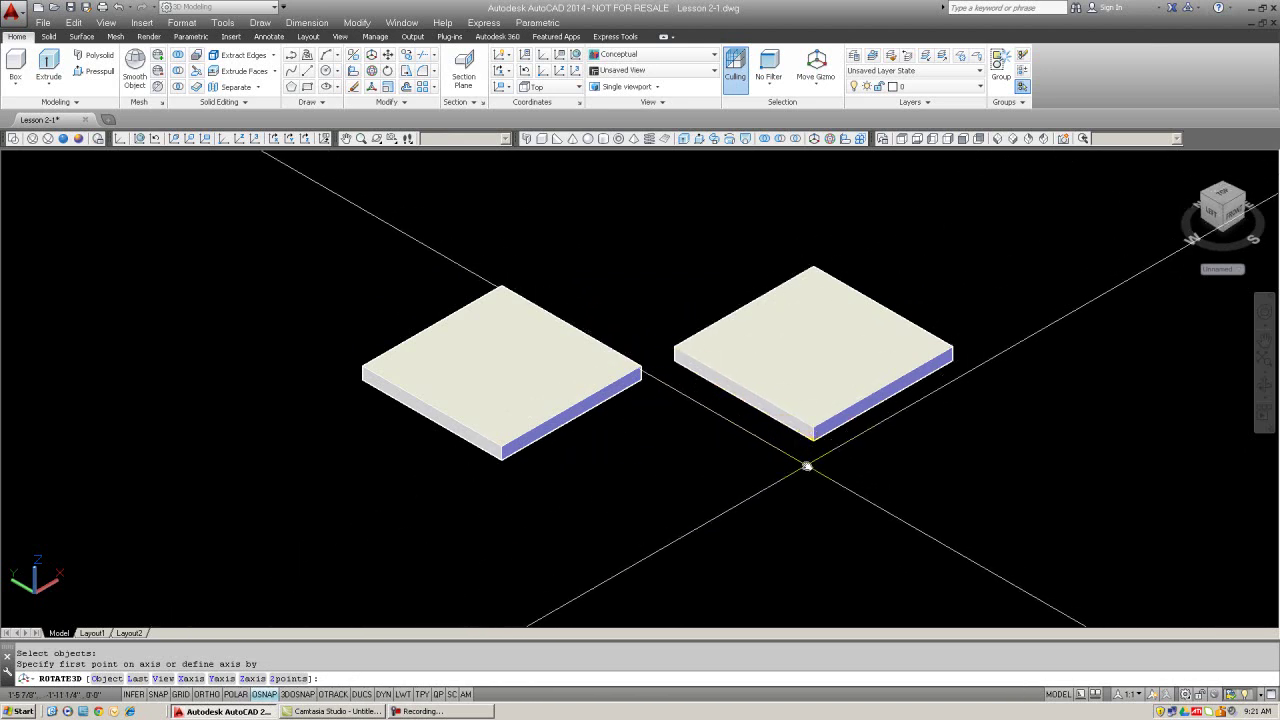
key("Return")
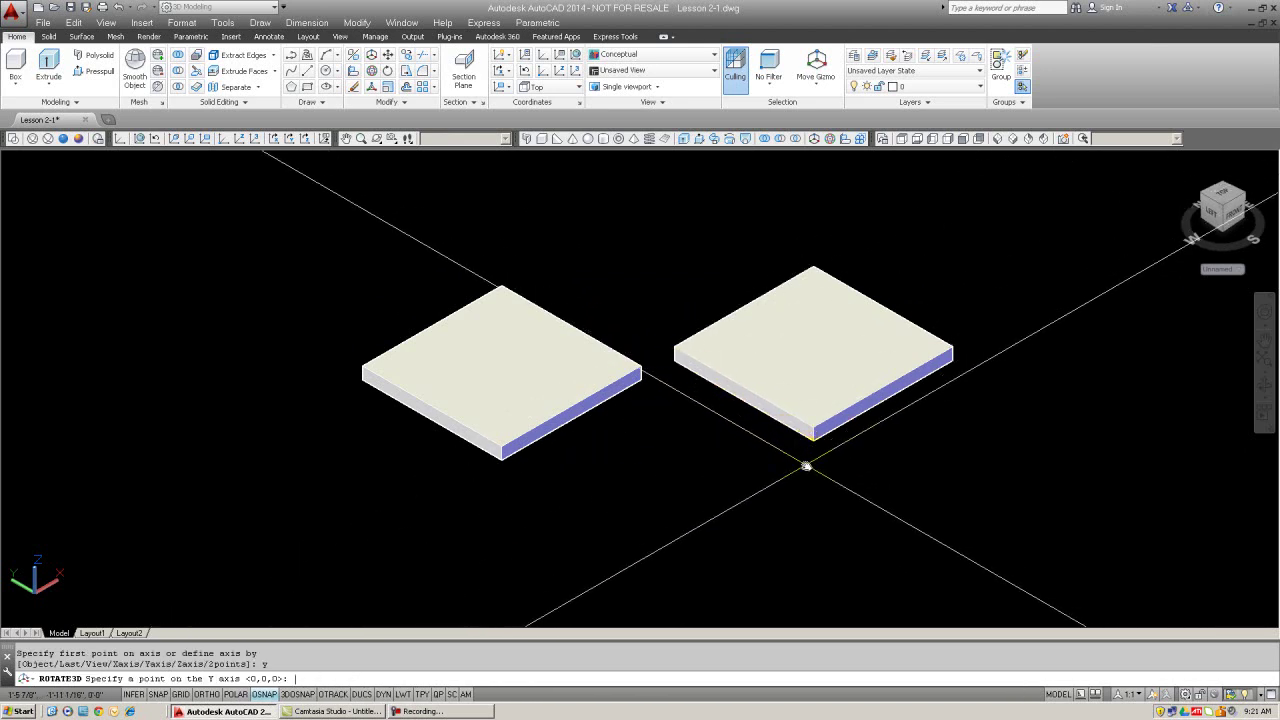
left_click(808, 425)
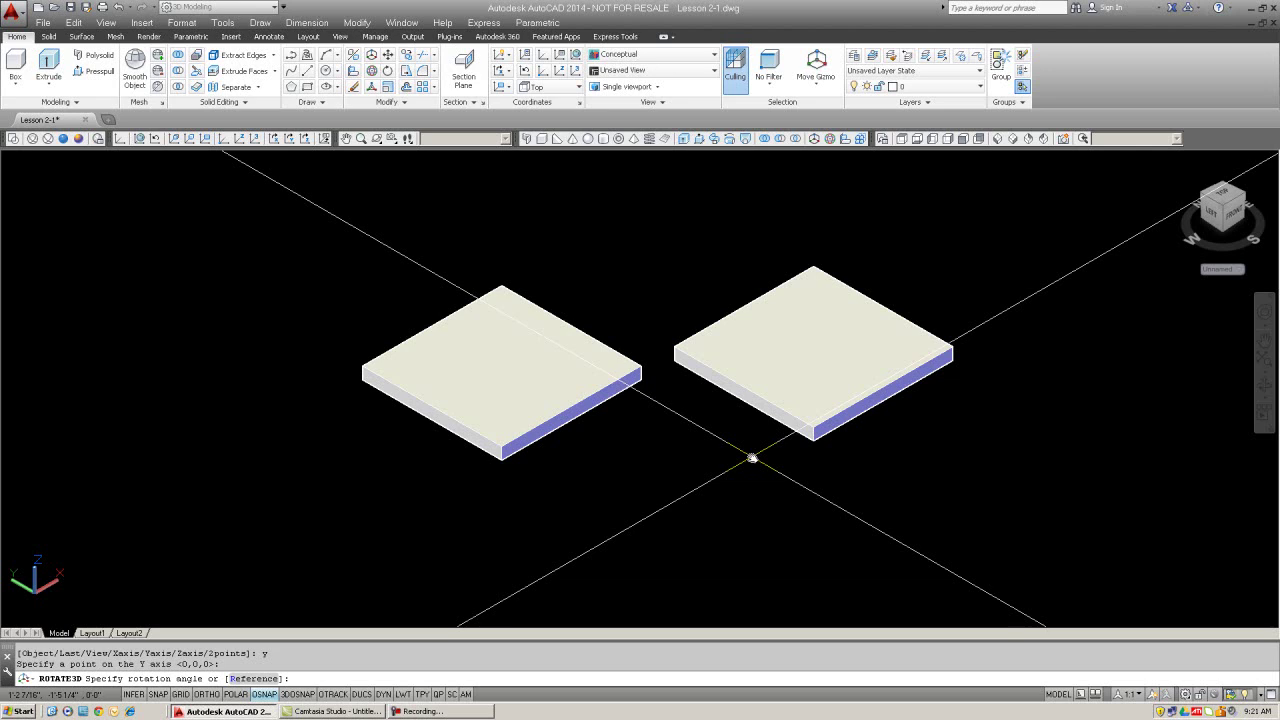
type("-60")
key("Return")
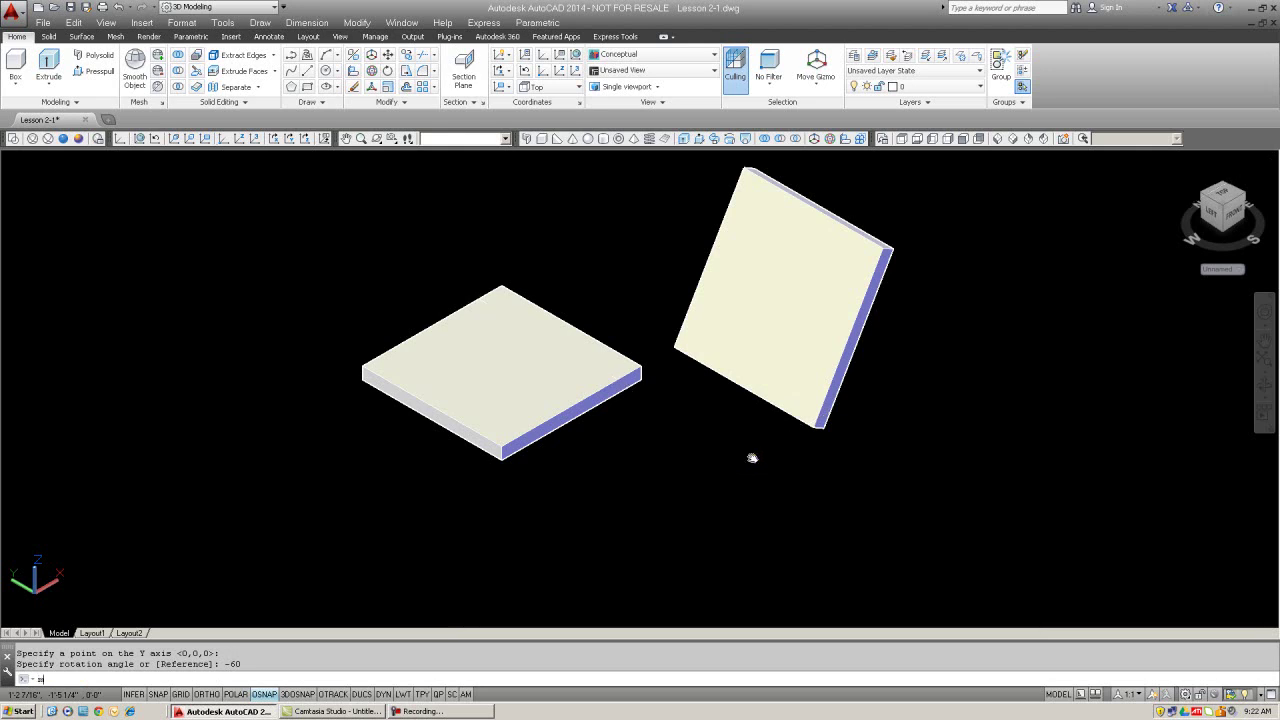
- Move the tilted slab by its lower front corner onto the flat slab's upper corner so it rises from the back edge
type("m")
key("Return")
left_click(805, 412)
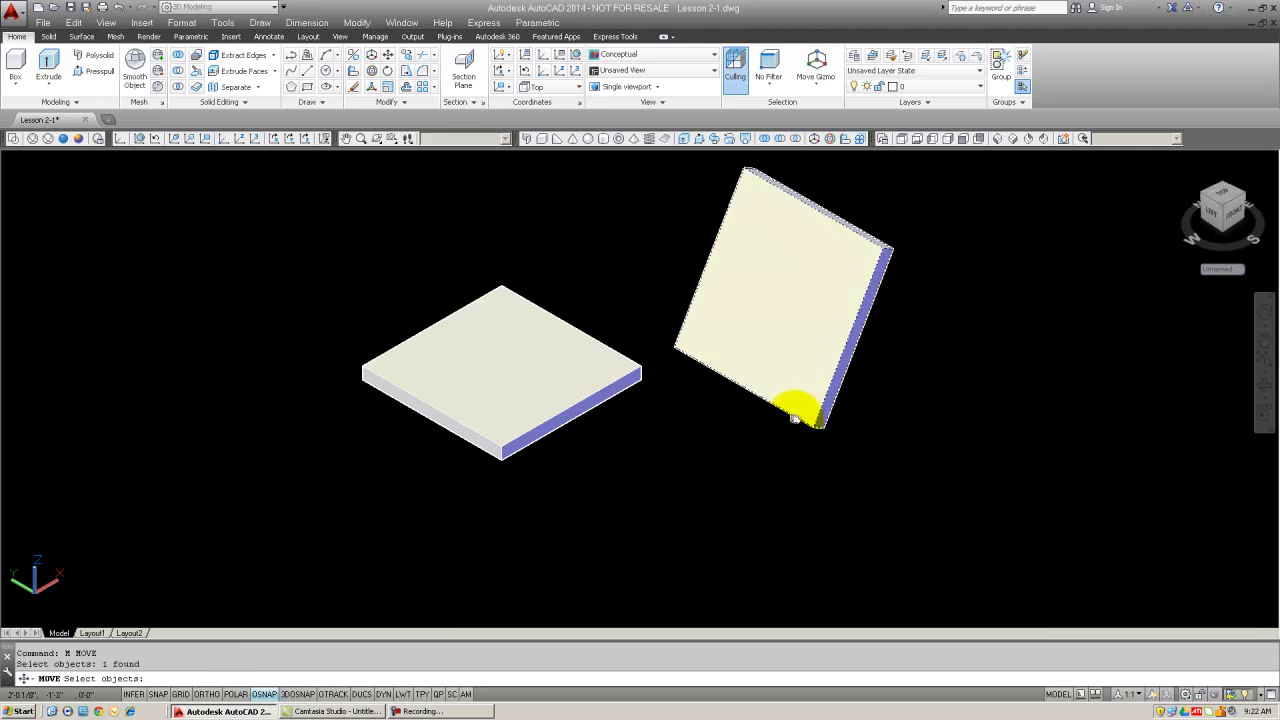
key("Return")
left_click(815, 425)
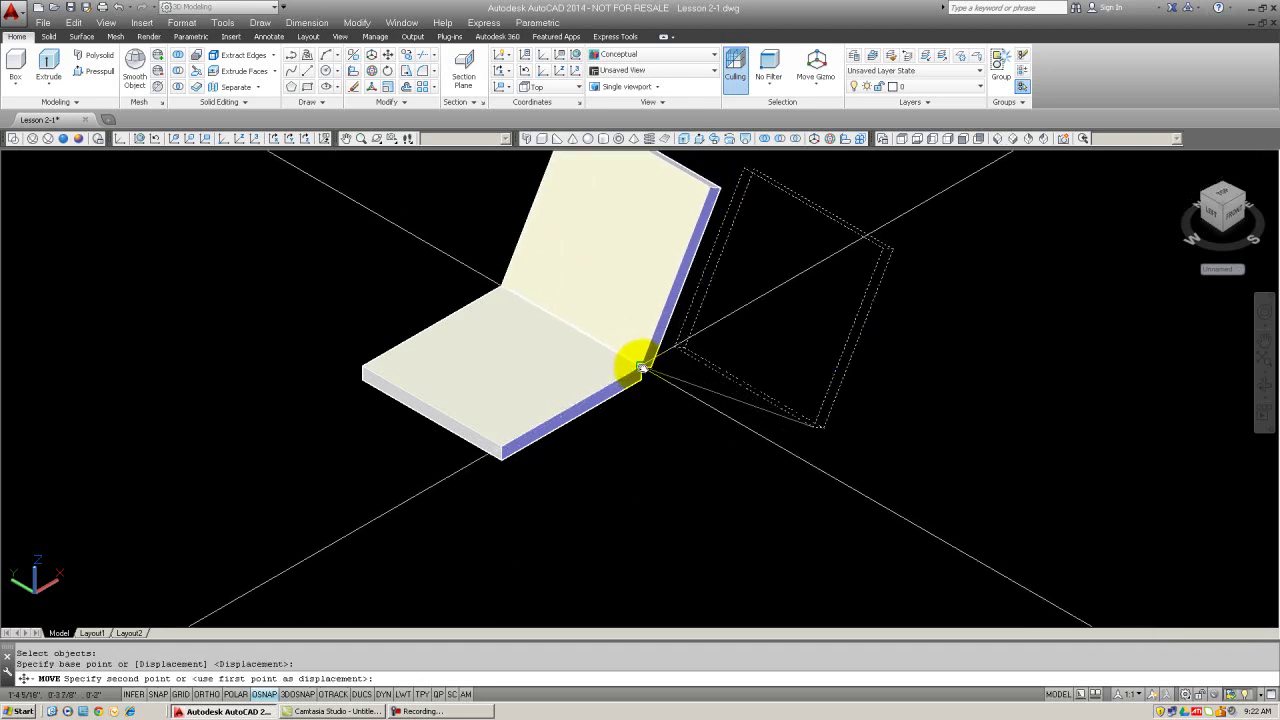
left_click(645, 368)
middle_click_drag(706, 429, 728, 473)
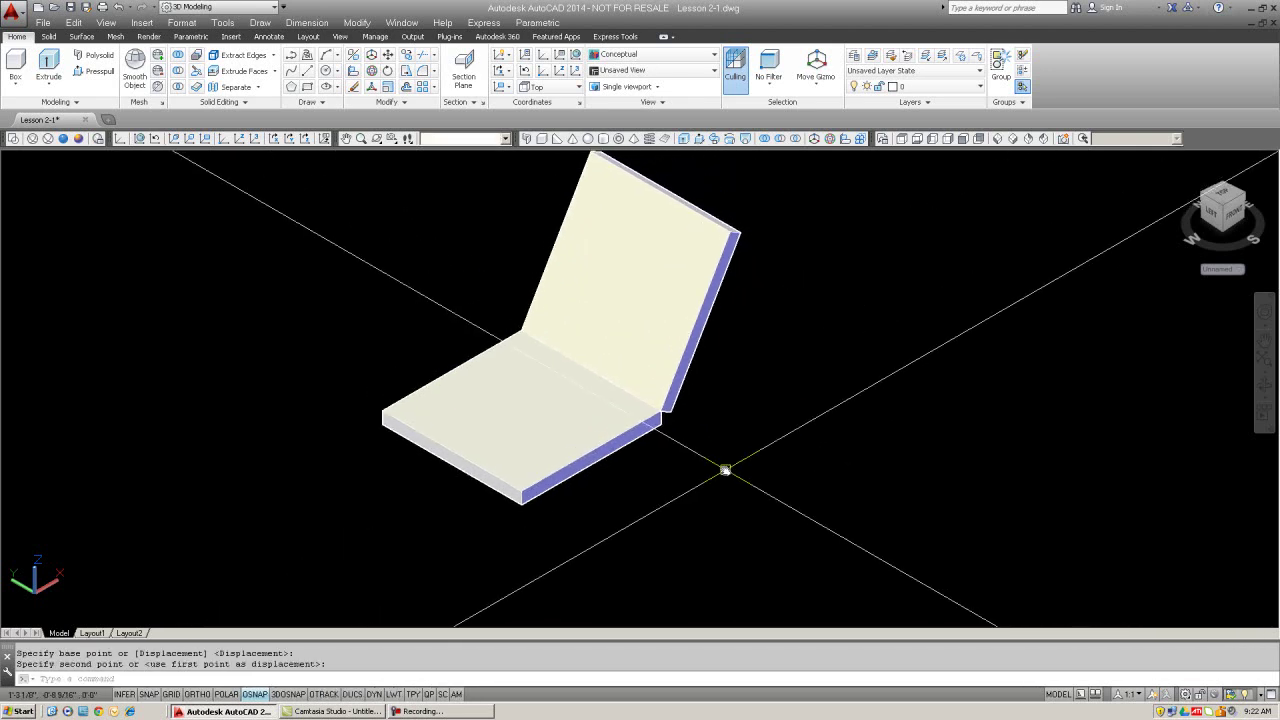
key("Escape")
key("Escape")
type("c")
key("Return")
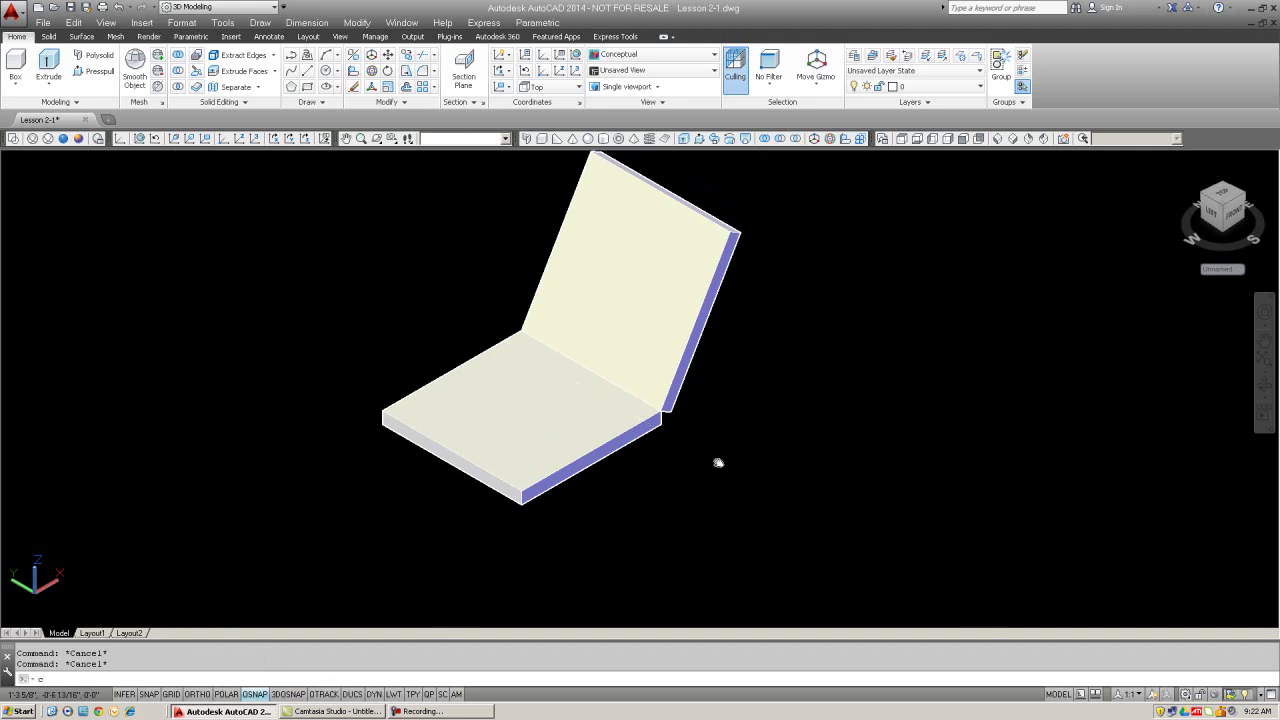
left_click(717, 461)
left_click(648, 393)
key("Return")
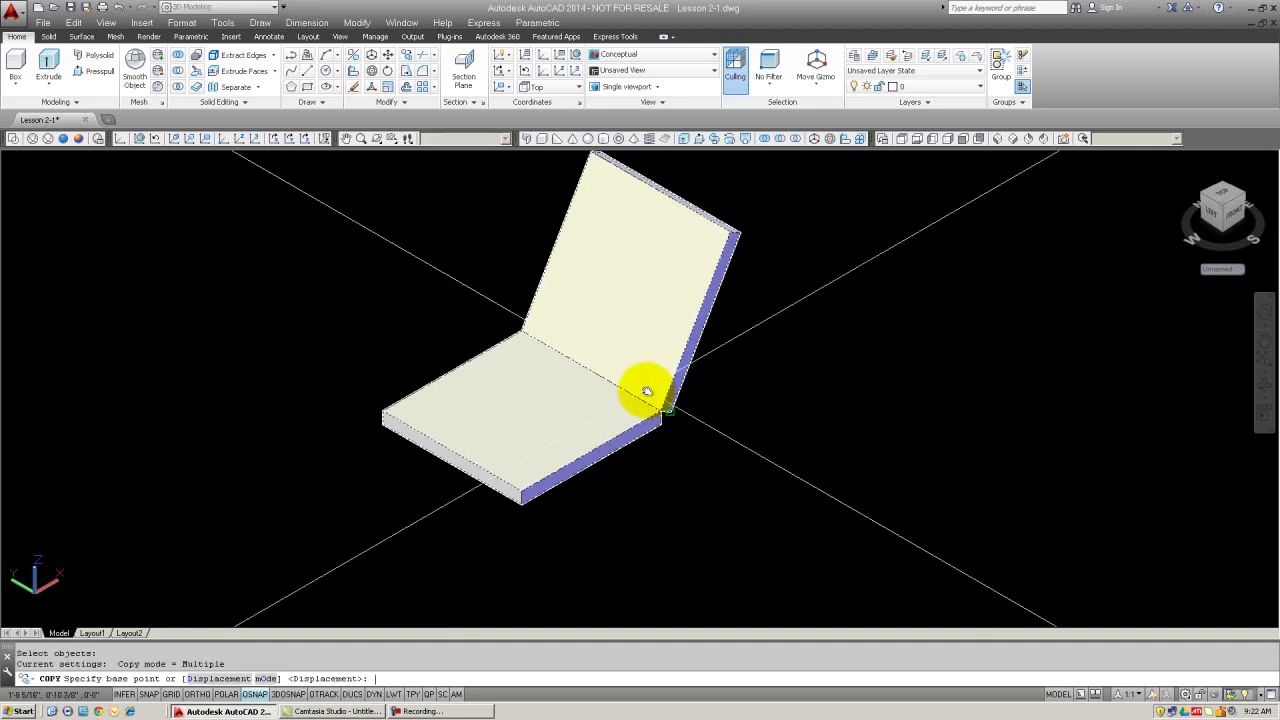
type("p")
key("Escape")
key("Escape")
- Use CHANGE to set the color property of both the flat and the tilted slab to red
type("c")
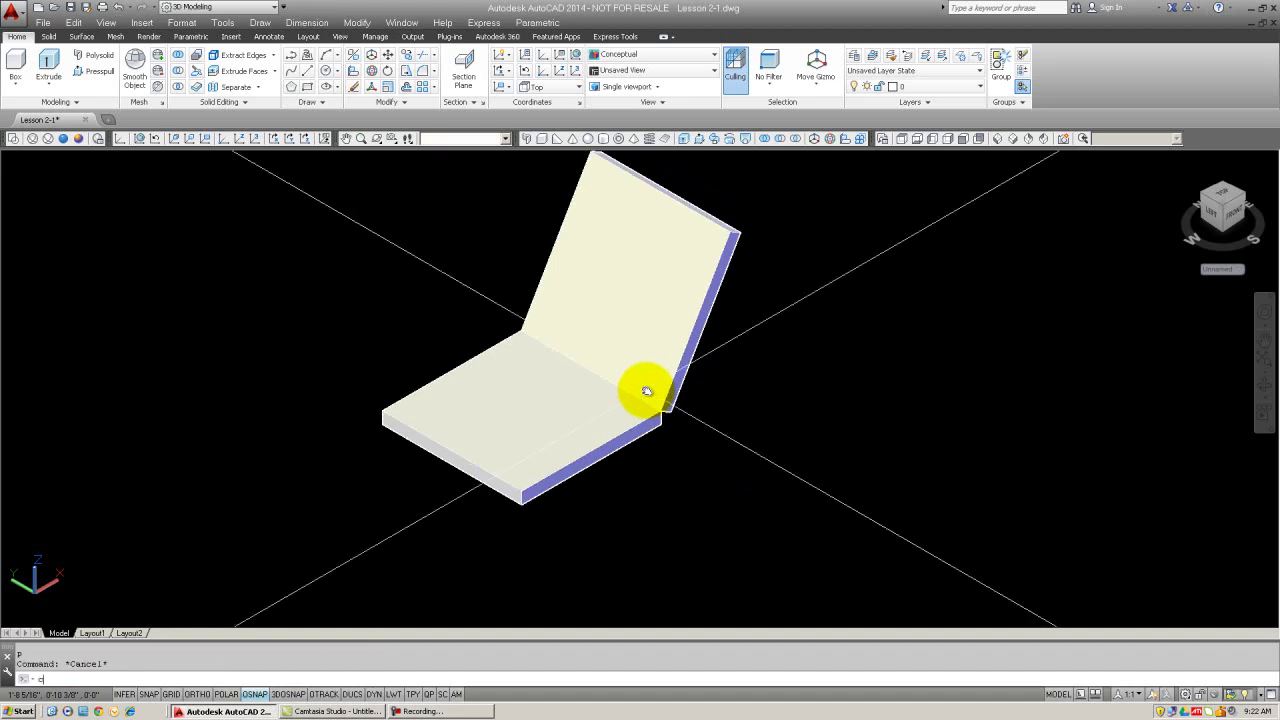
type("h")
key("Return")
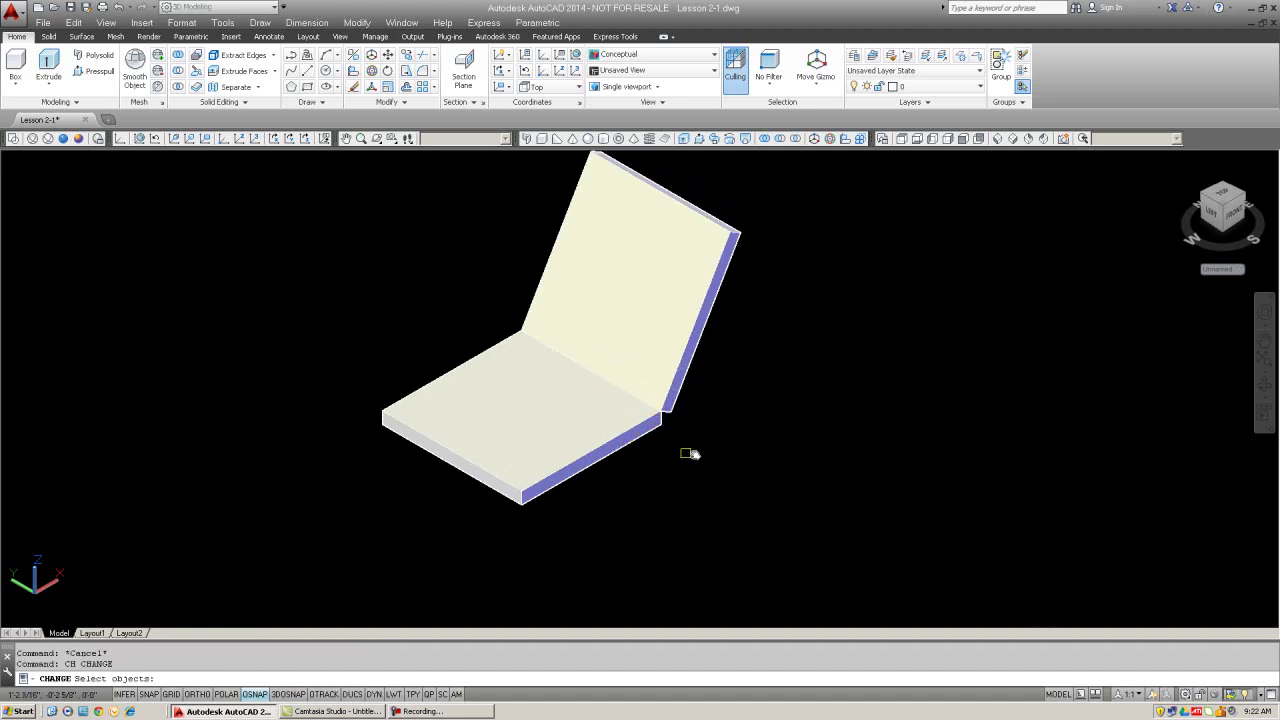
left_click(690, 444)
left_click(643, 391)
key("Return")
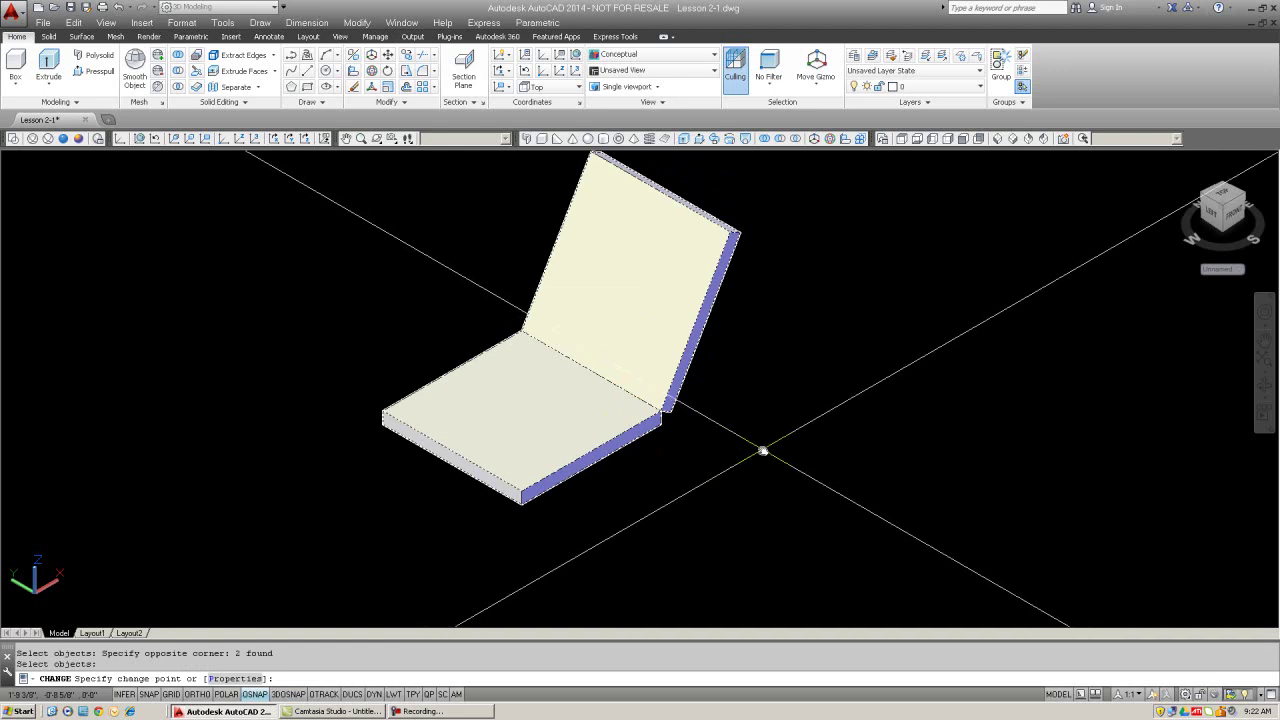
type("p")
key("Return")
type("c")
key("Return")
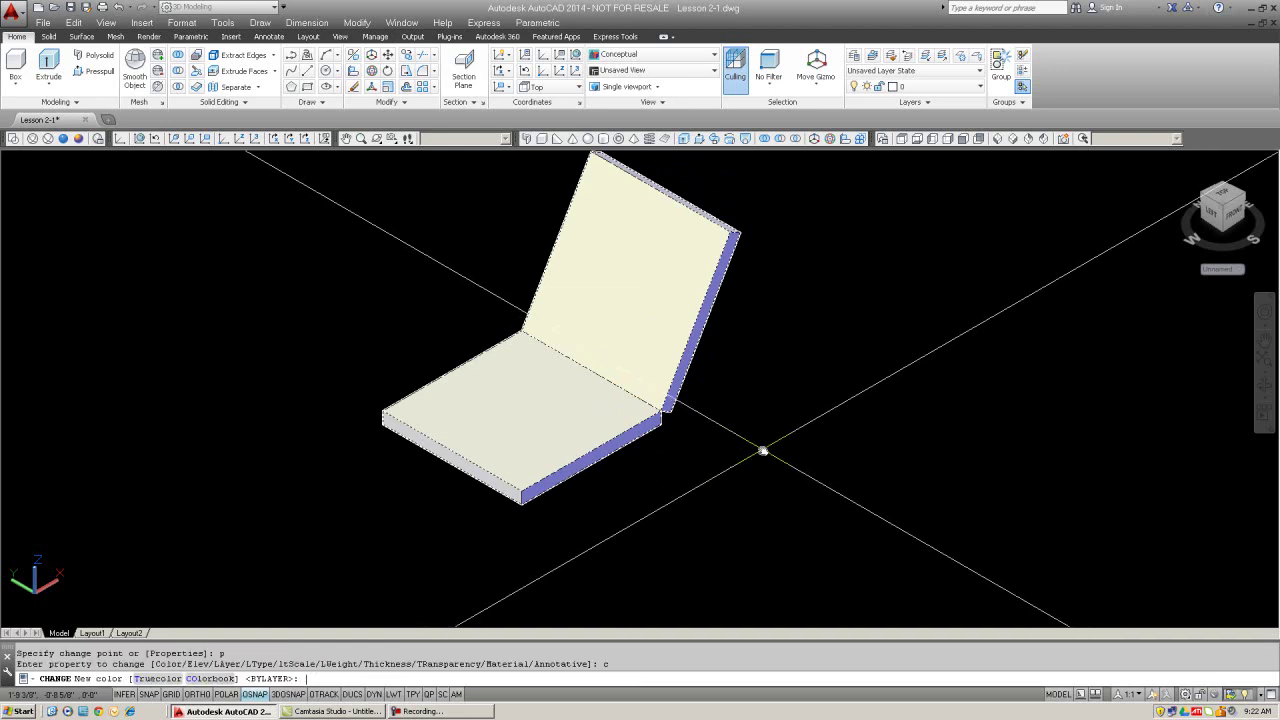
type("c")
key("Return")
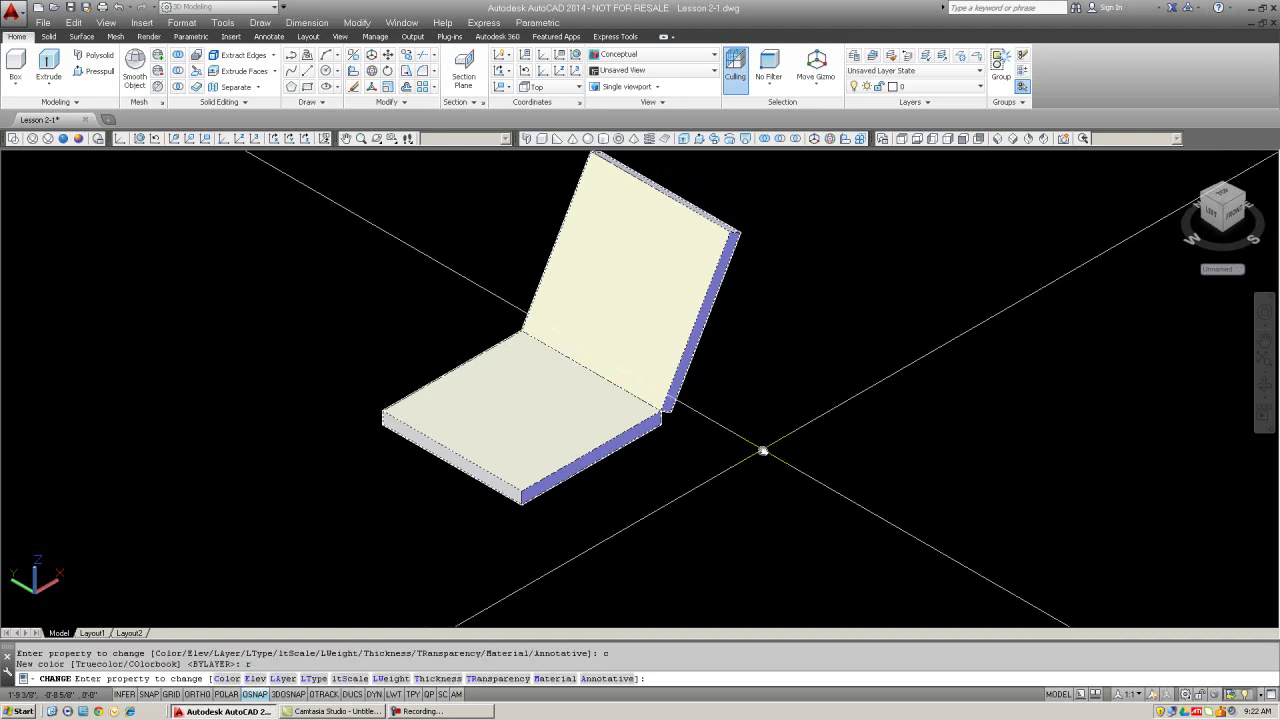
key("Return")
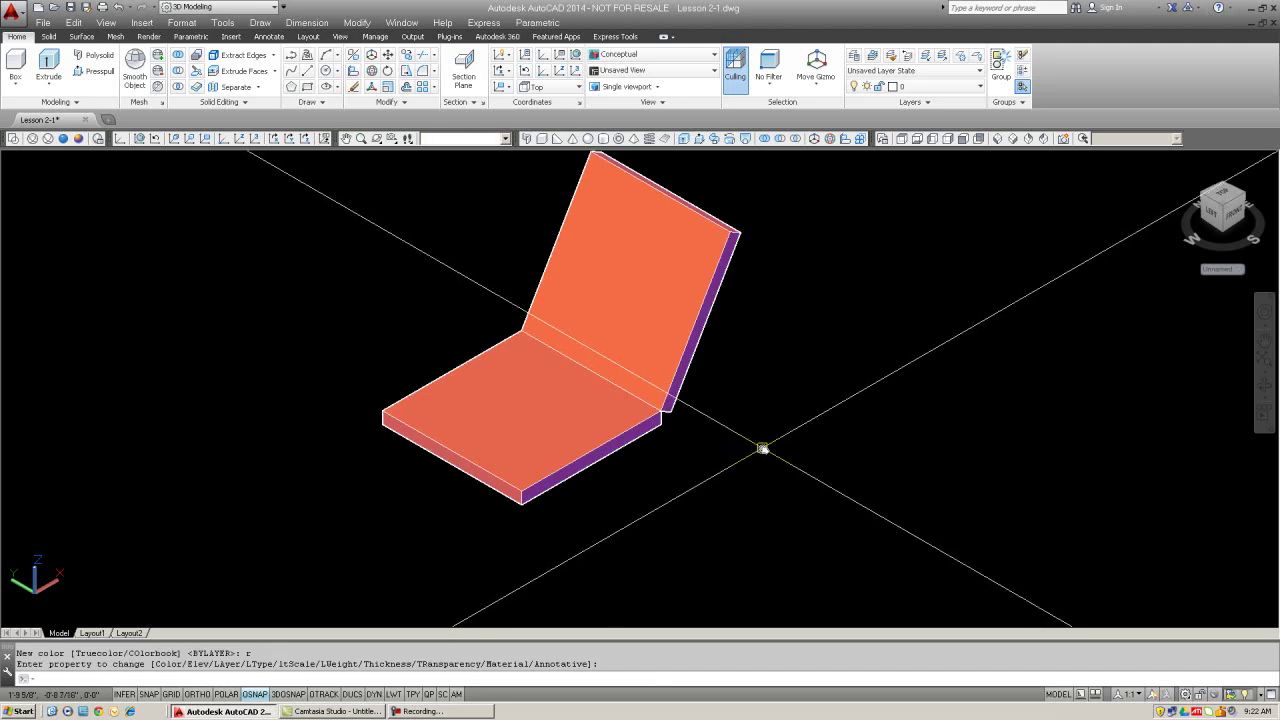
- Draw a 2 by 2 inch square with RECTANG in the empty space beside the two red slabs
scroll(762, 452, "down", 2)
middle_click_drag(721, 446, 681, 439)
key("Escape")
key("Escape")
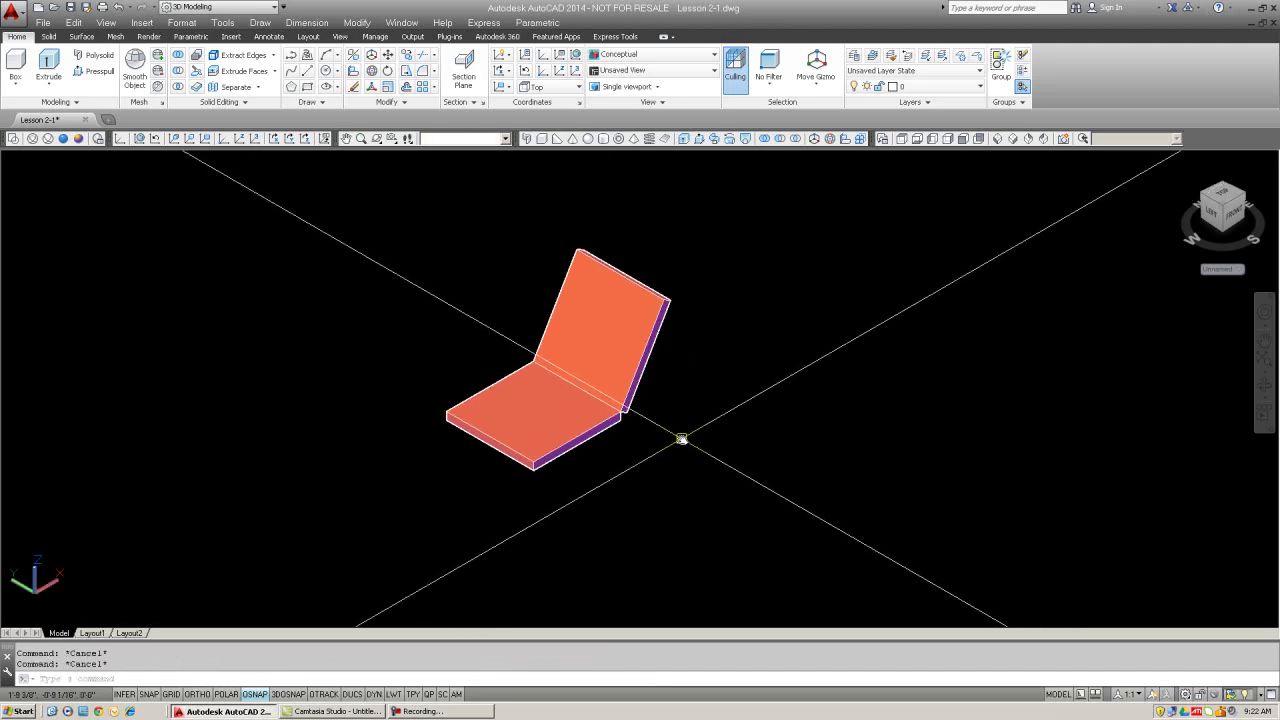
type("re")
key("Return")
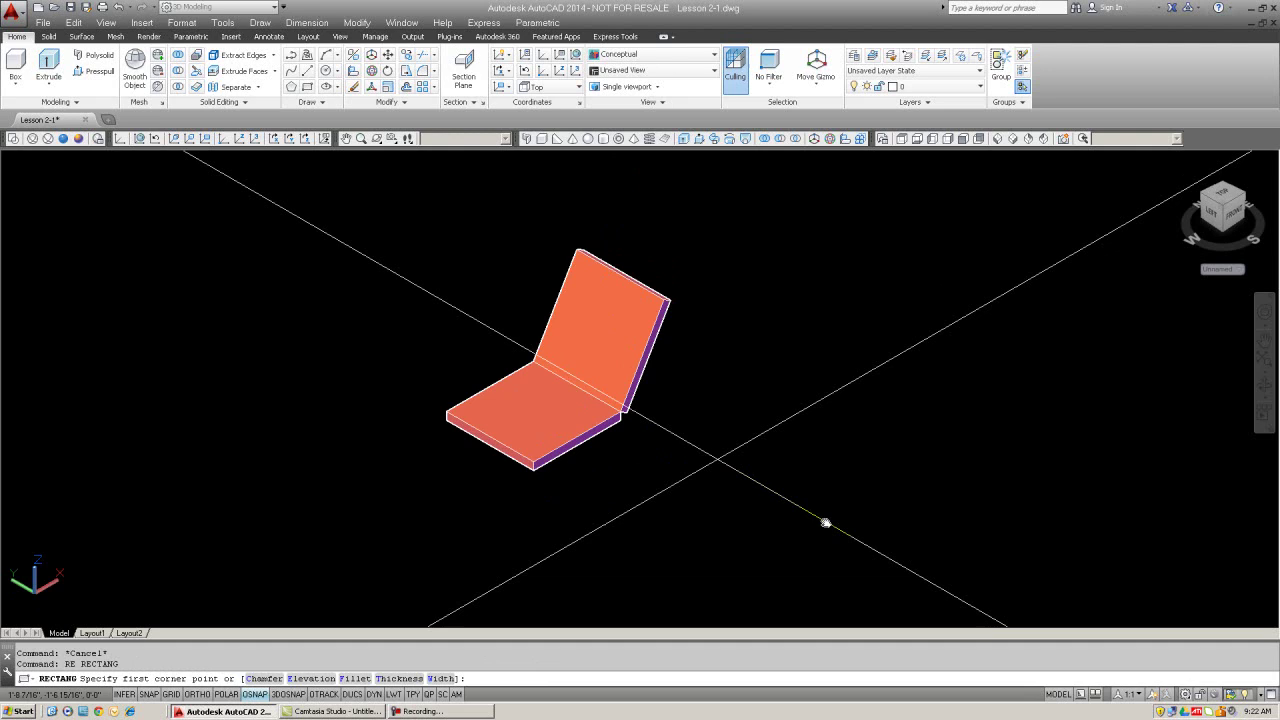
left_click(826, 521)
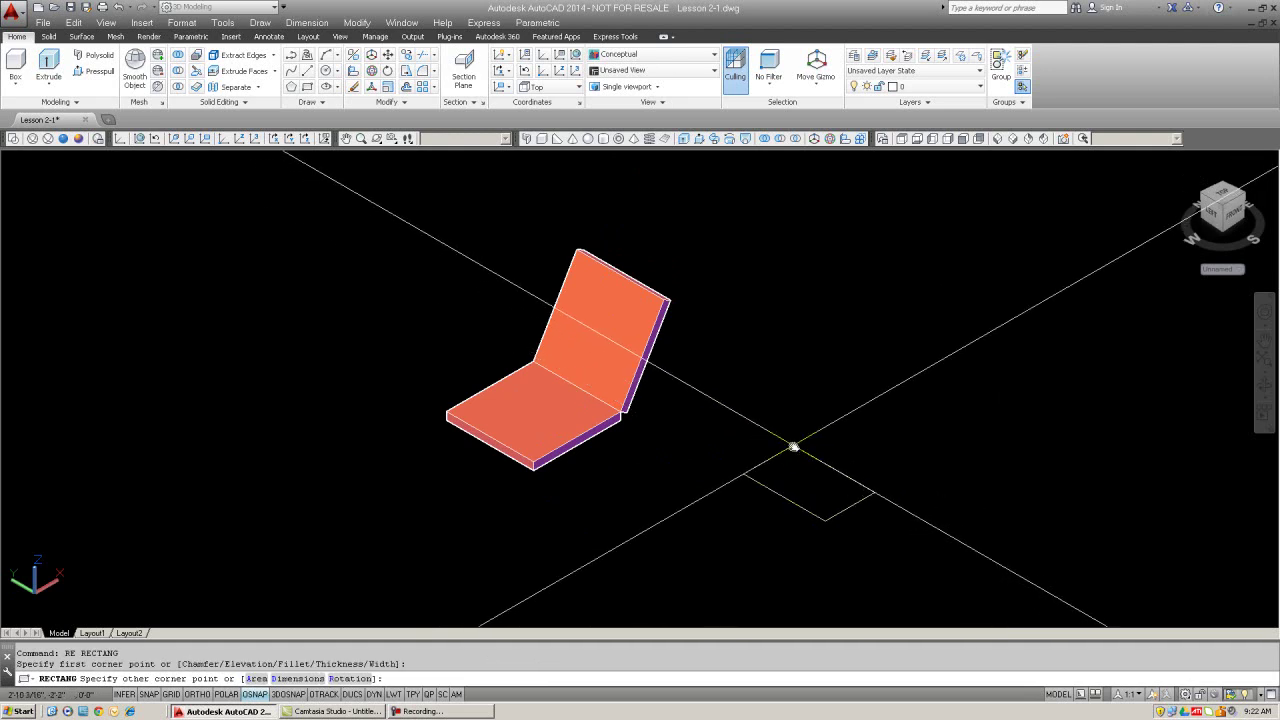
type("@2,2")
key("Return")
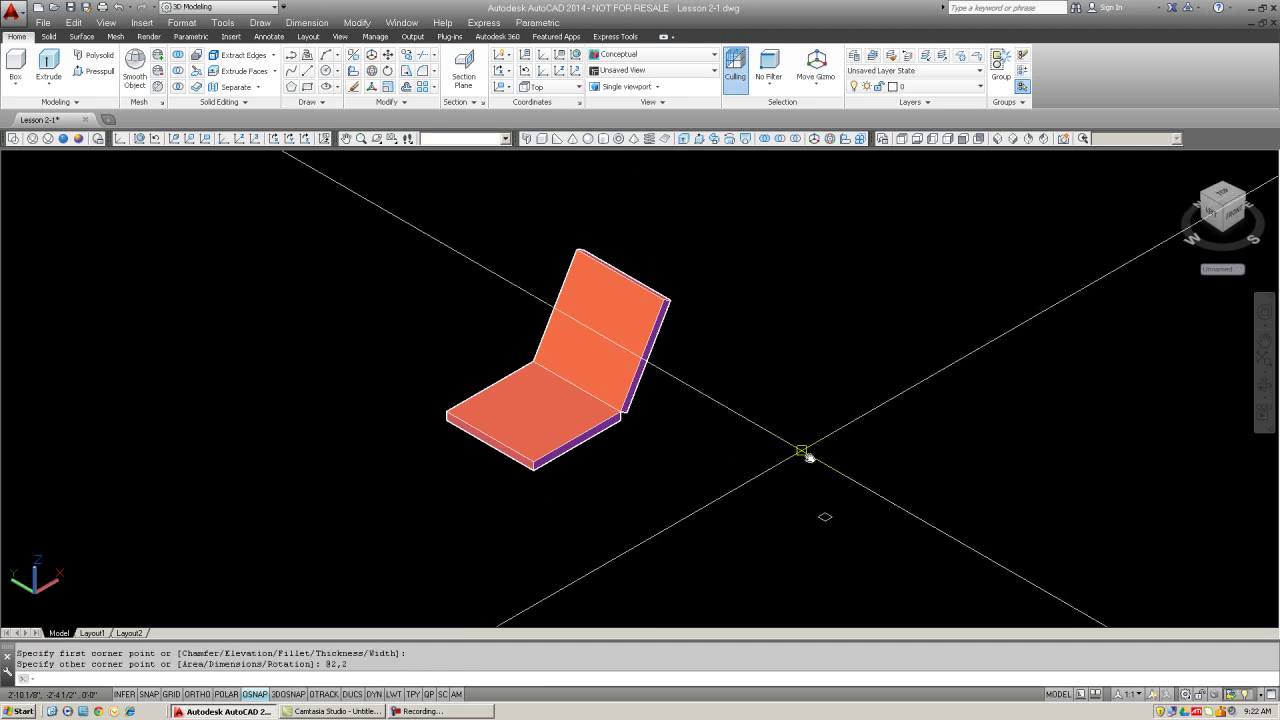
- Extrude the 2 inch square to a height of 2'6 to form a chair leg
type("ext")
key("Return")
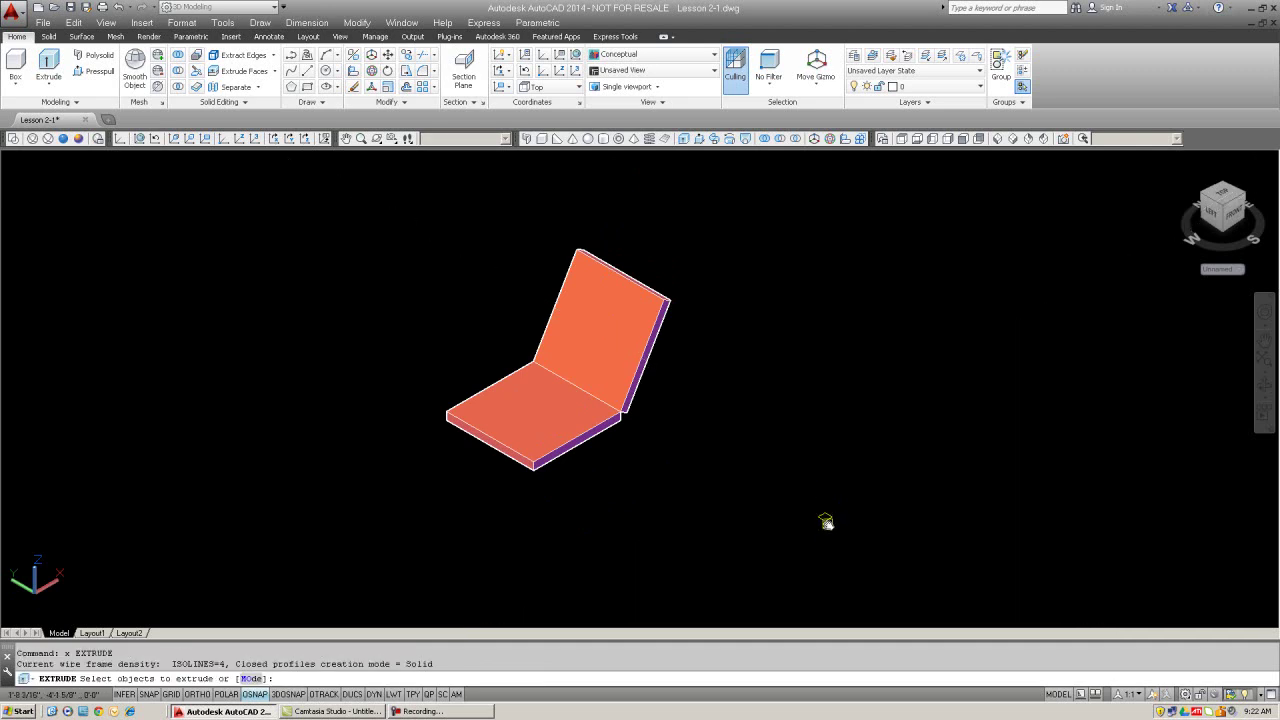
left_click(825, 520)
key("Return")
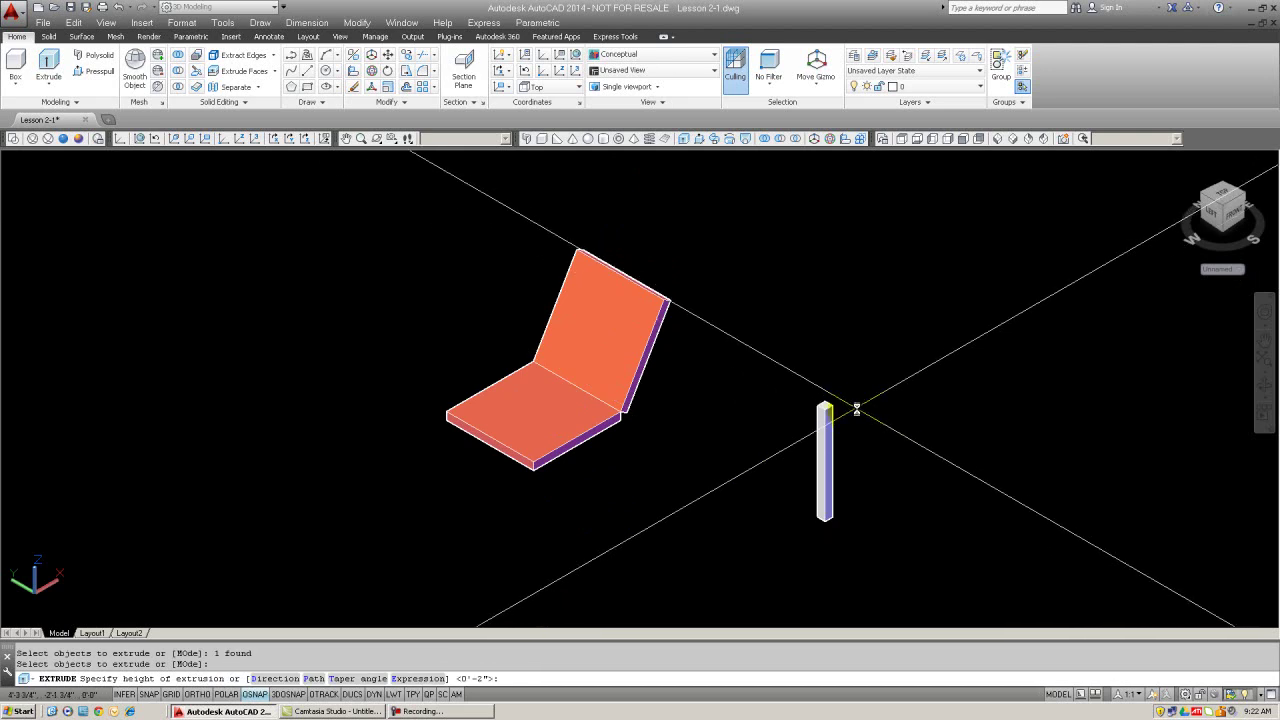
type("2'")
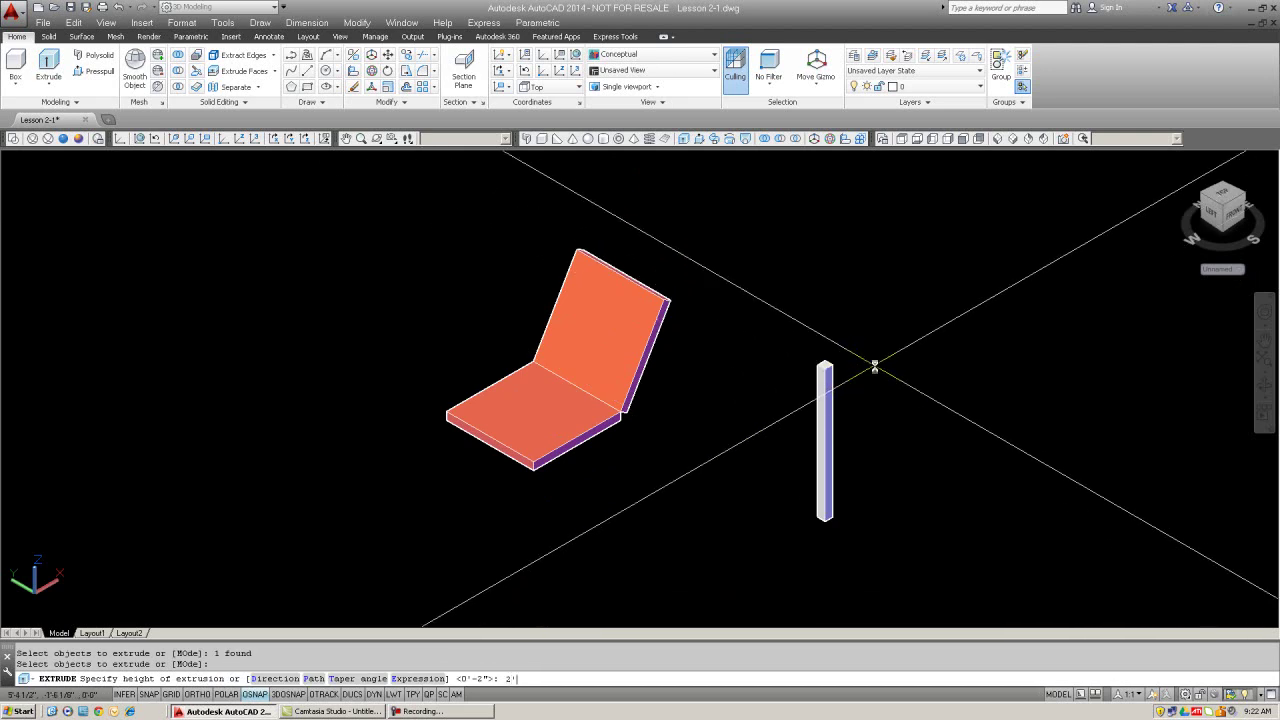
type("6")
key("Return")
- Use CHANGE to set the color property of the chair leg to green
type("c")
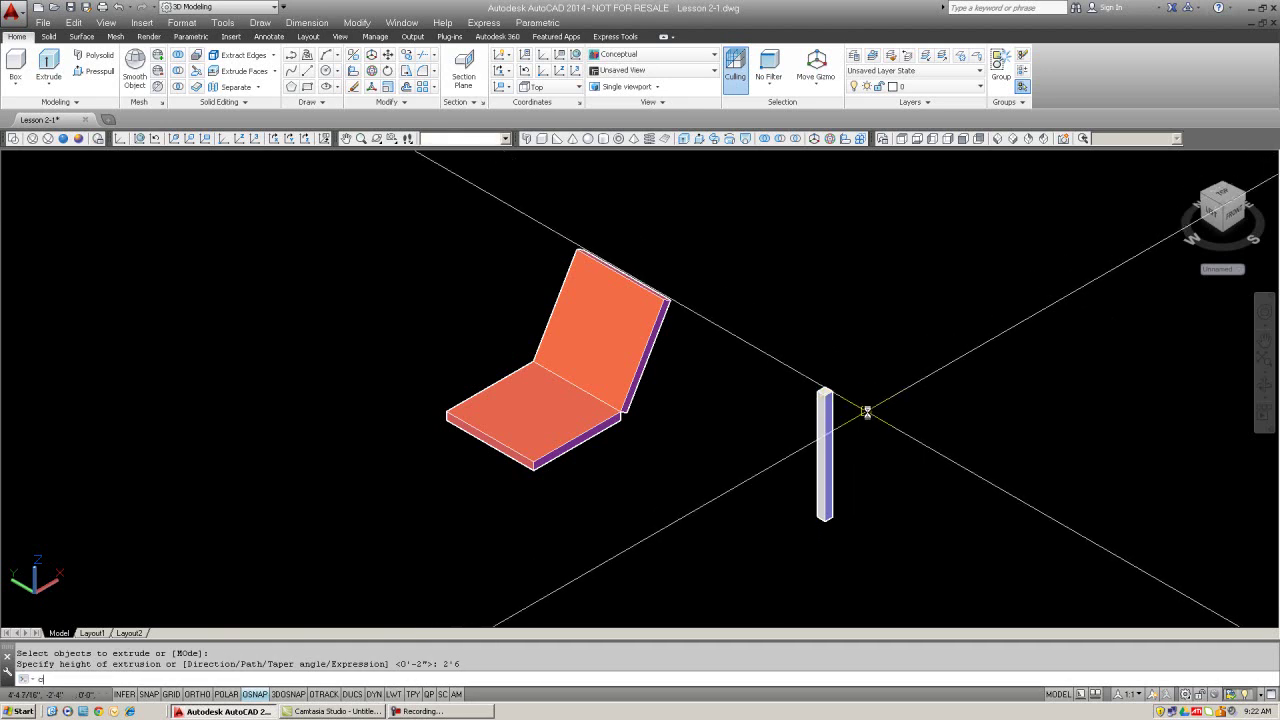
type("h")
key("Return")
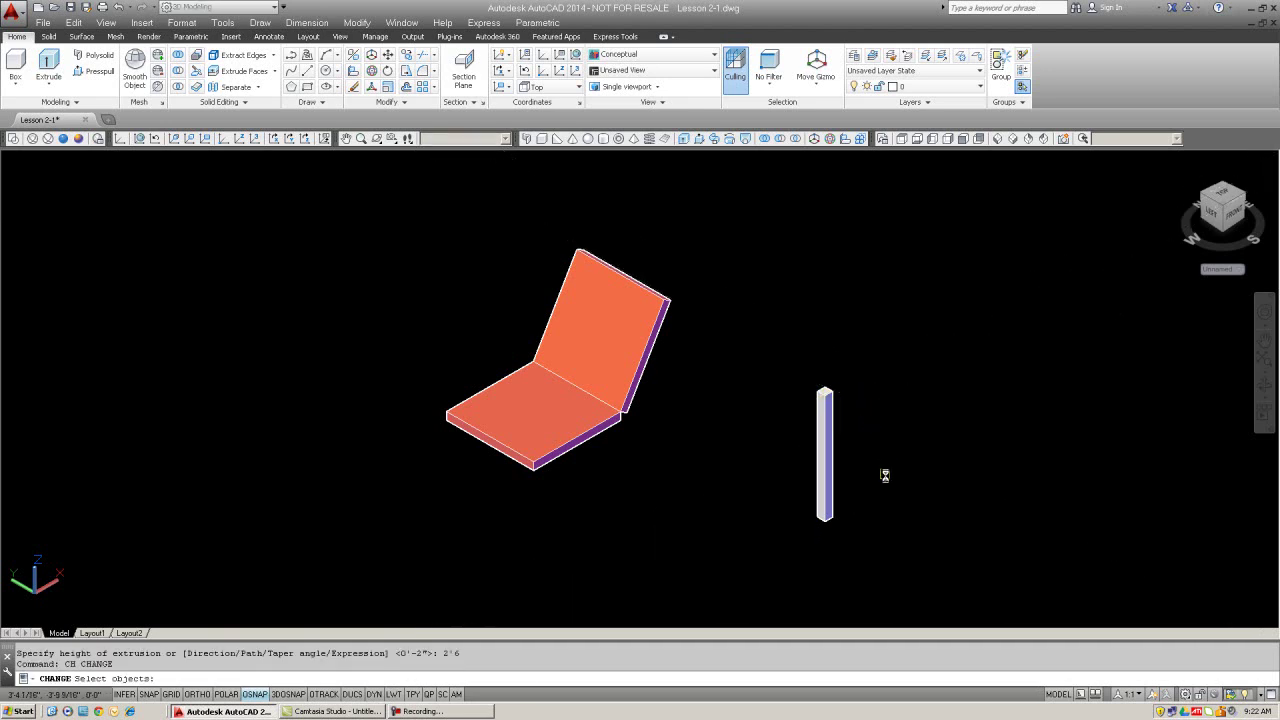
left_click(886, 470)
left_click(760, 432)
key("Return")
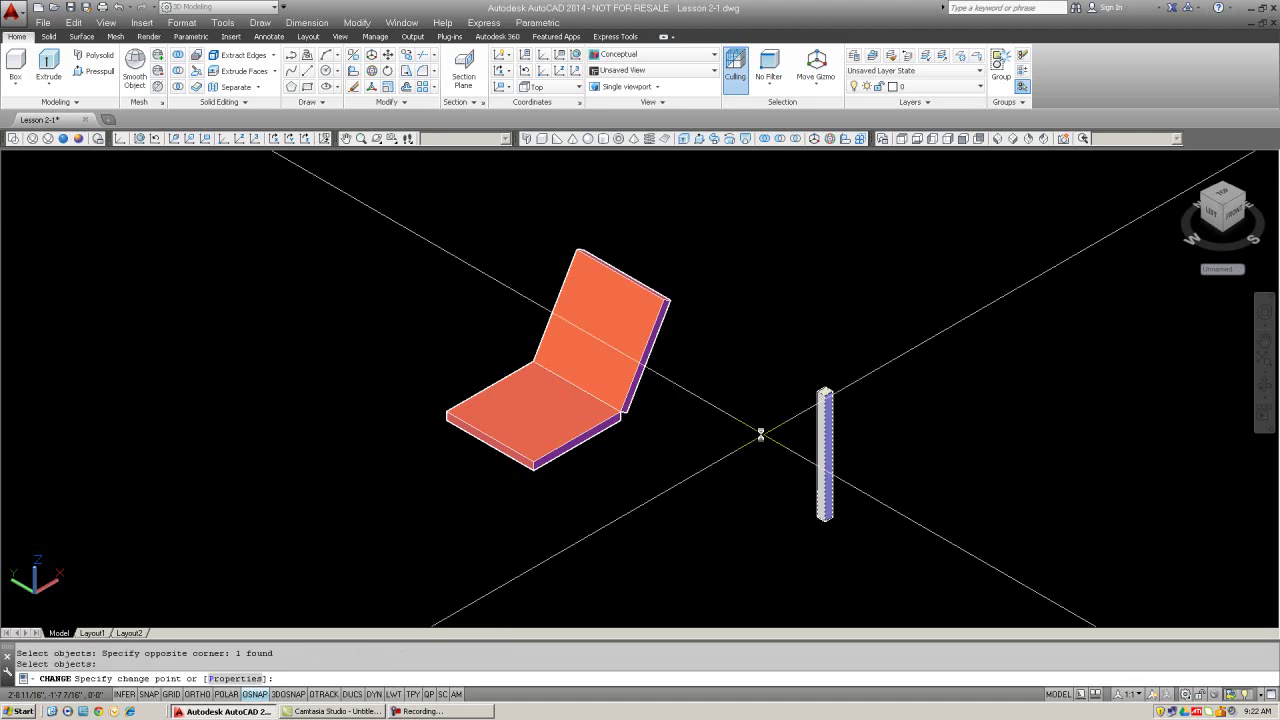
type("p")
key("Return")
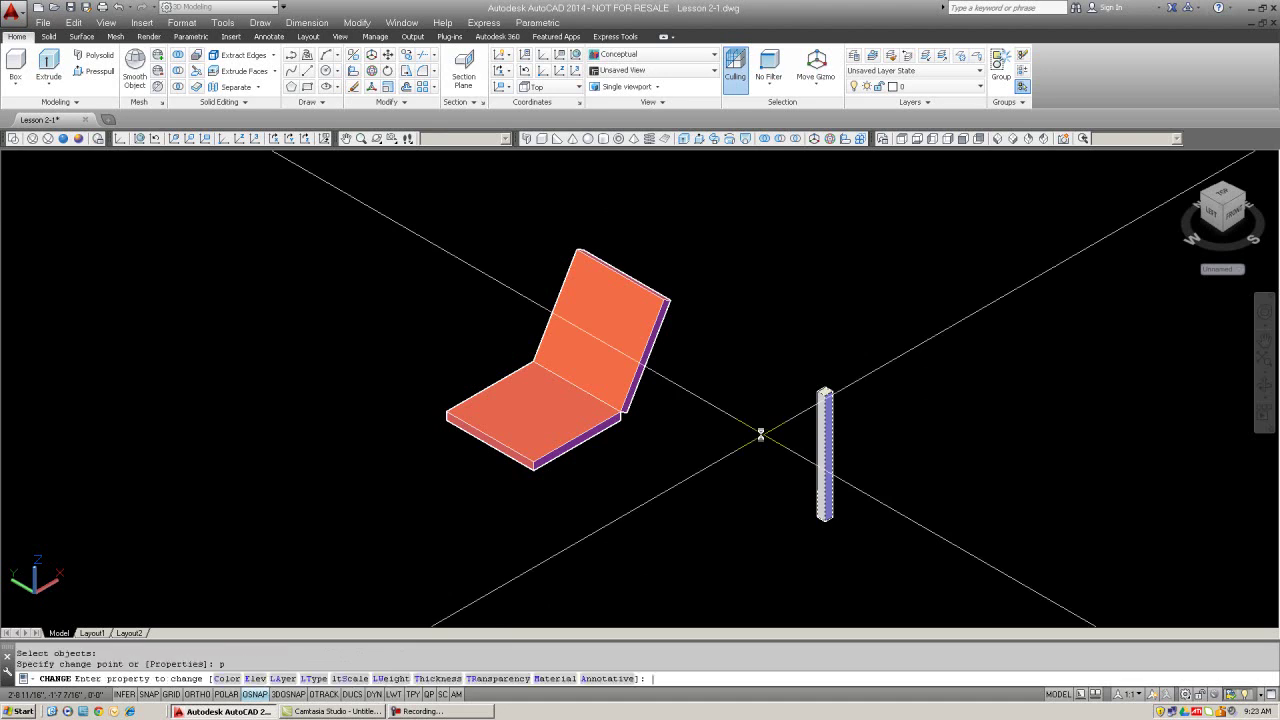
type("c")
key("Return")
type("g")
key("Return")
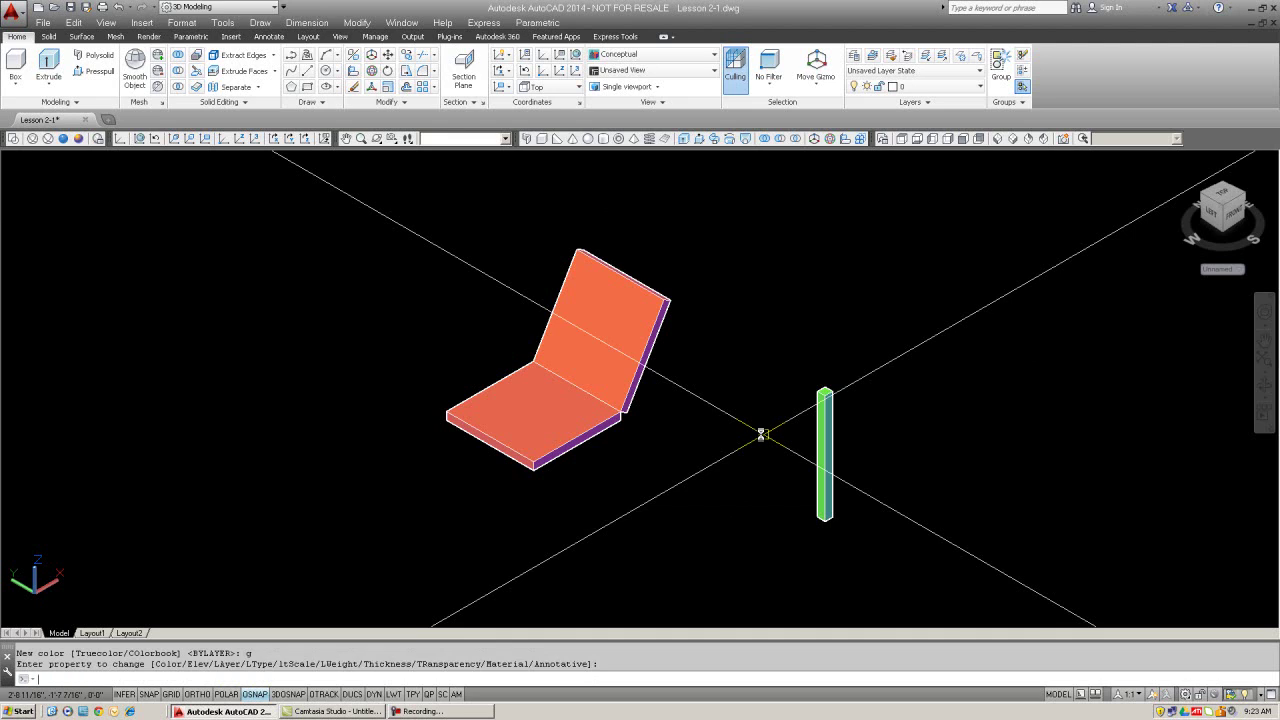
key("Return")
- Move the green leg by its upper front corner to the lower front corner of the flat slab
type("m")
key("Return")
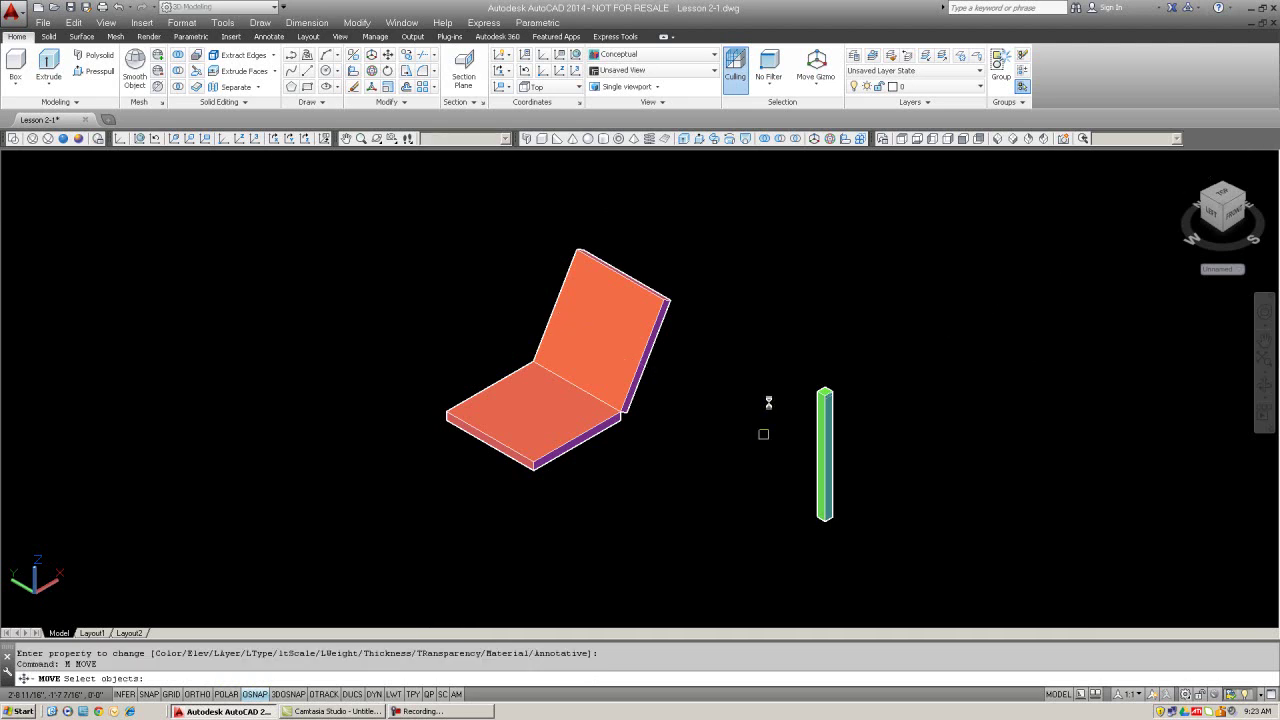
scroll(794, 393, "up", 3)
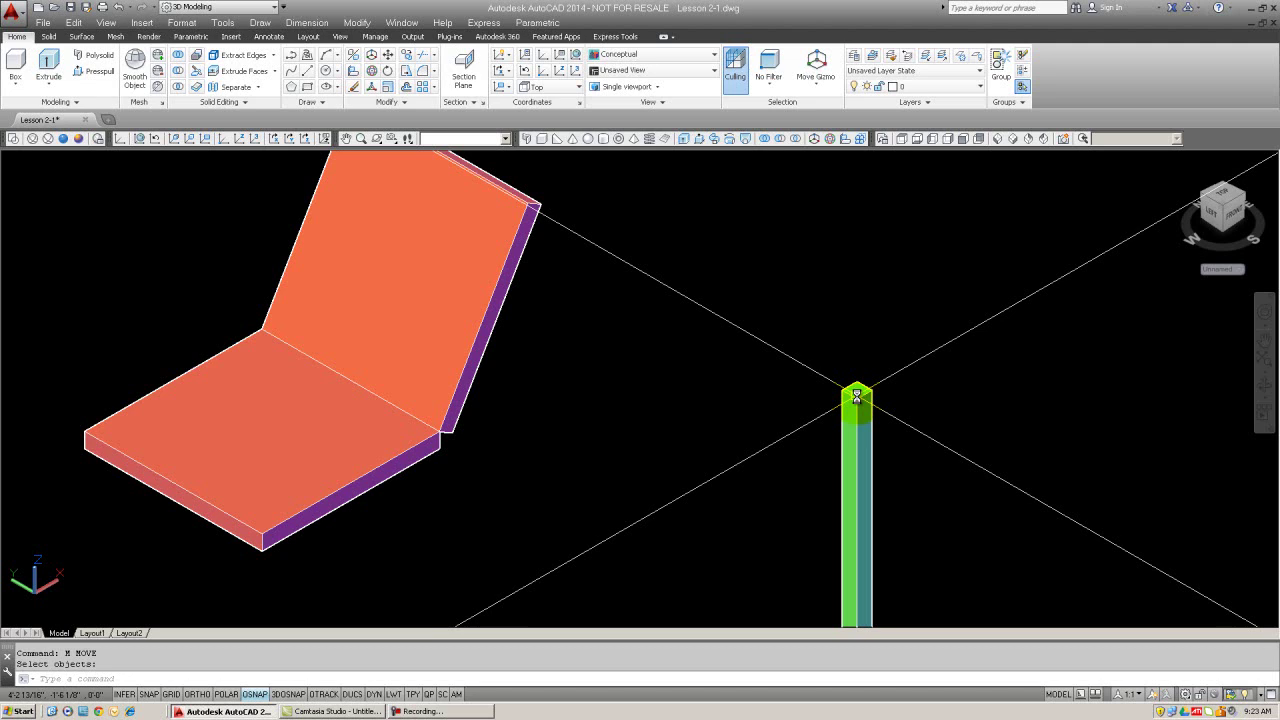
key("Escape")
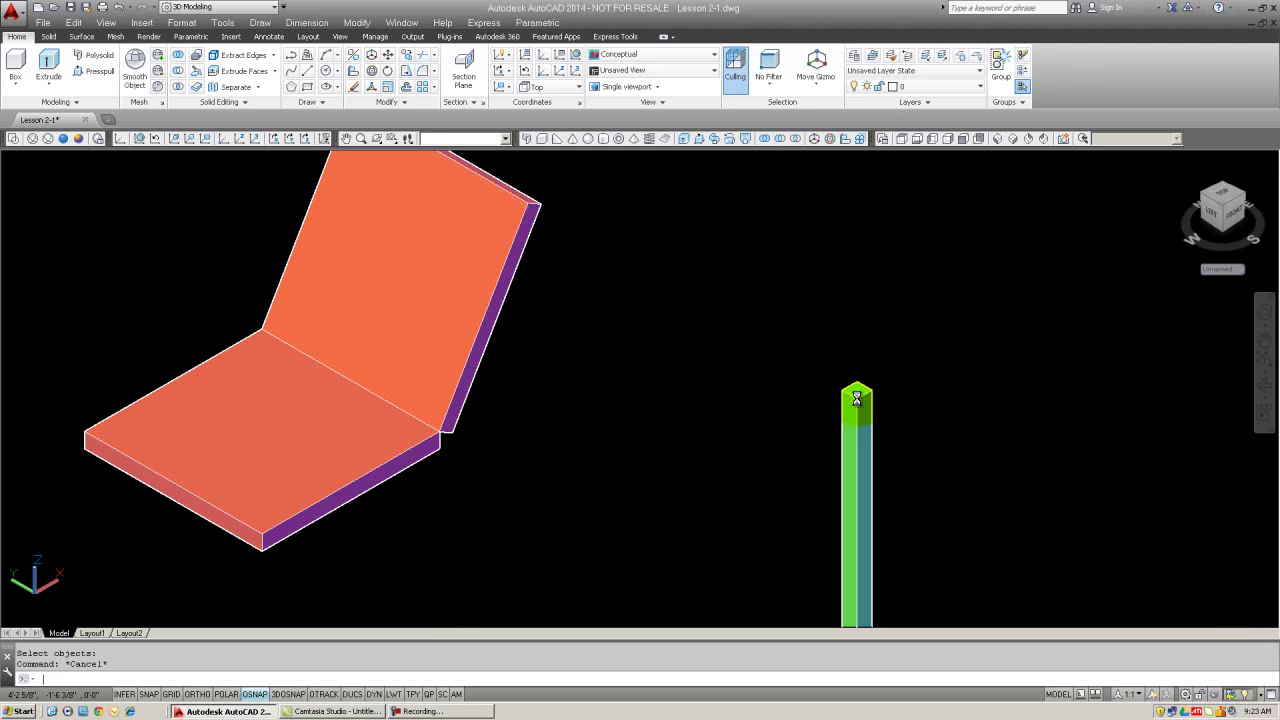
key("Return")
left_click(857, 398)
key("Return")
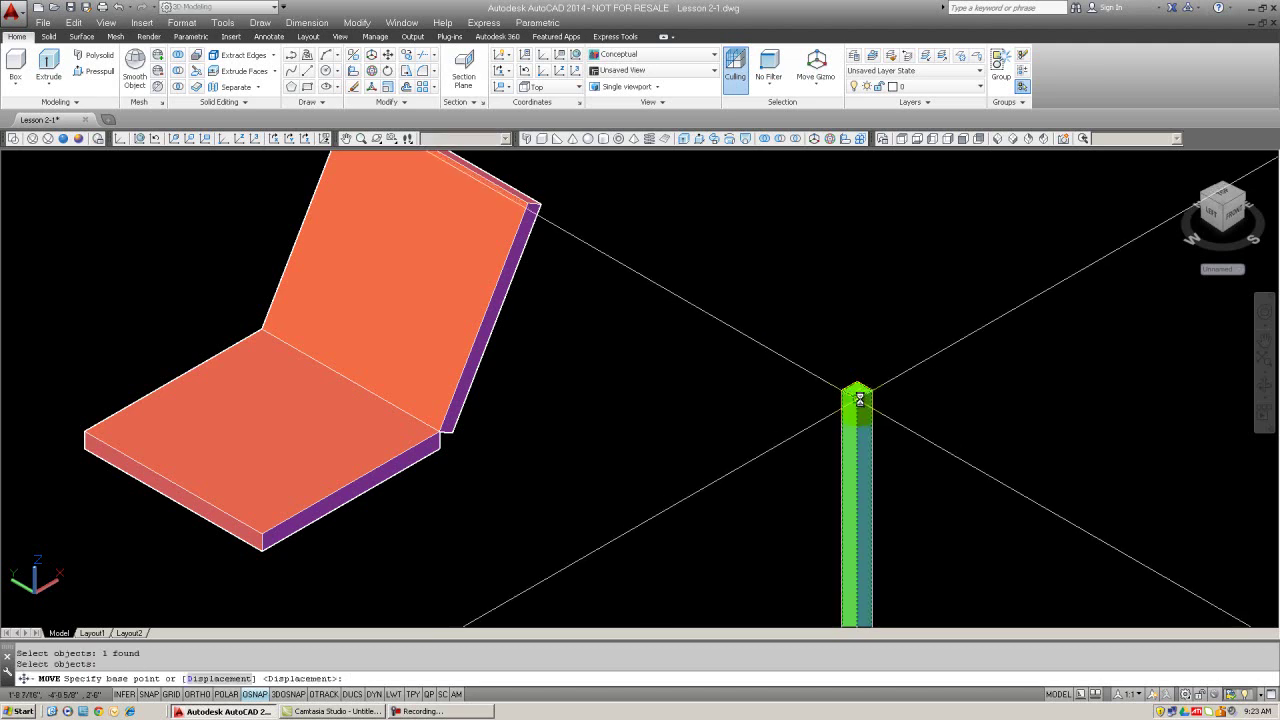
left_click(858, 398)
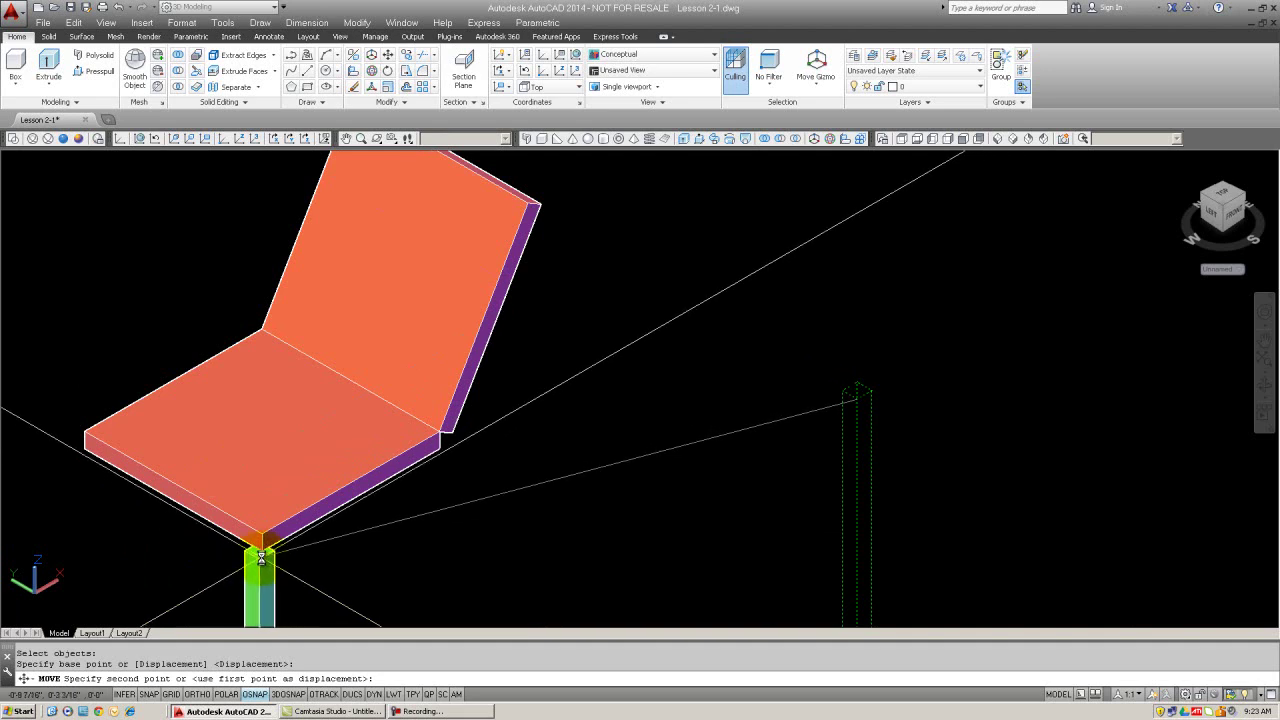
left_click(263, 550)
- Show the model in 2D wireframe and copy the leg by its upper outer corner to the seat's lower left corner
middle_click_drag(430, 522, 654, 423)
scroll(652, 458, "down", 2)
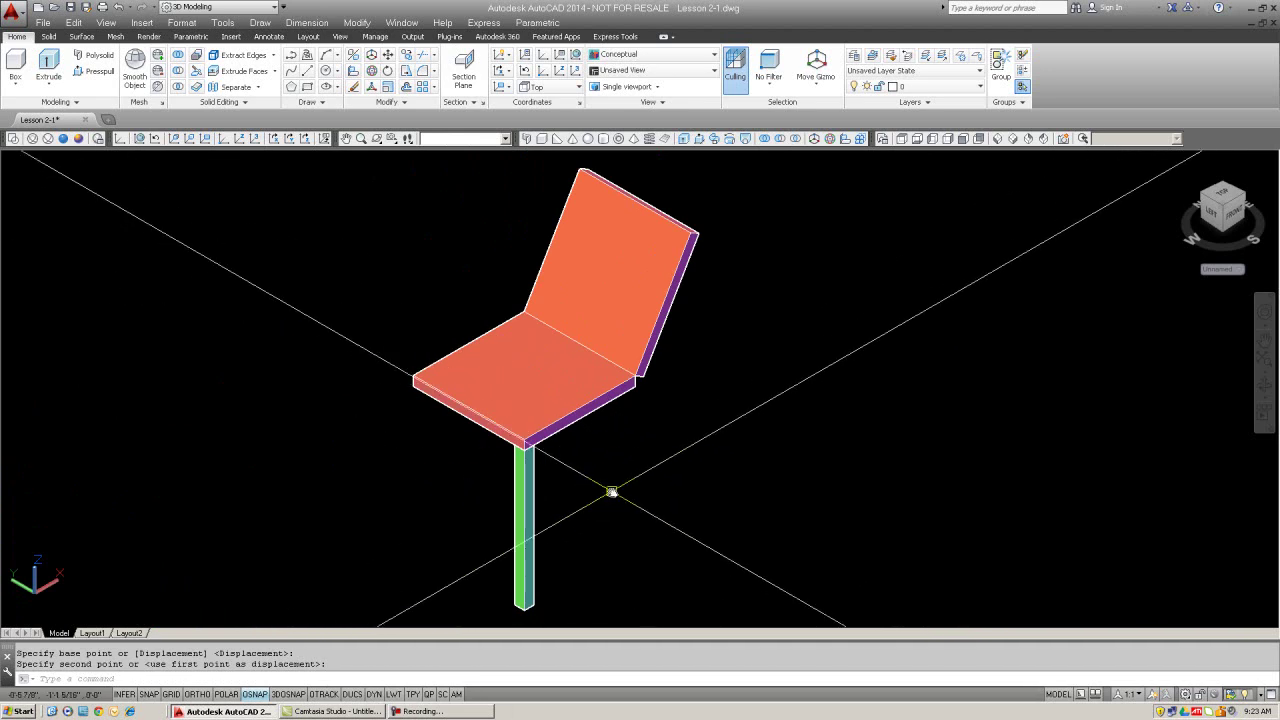
left_click(14, 138)
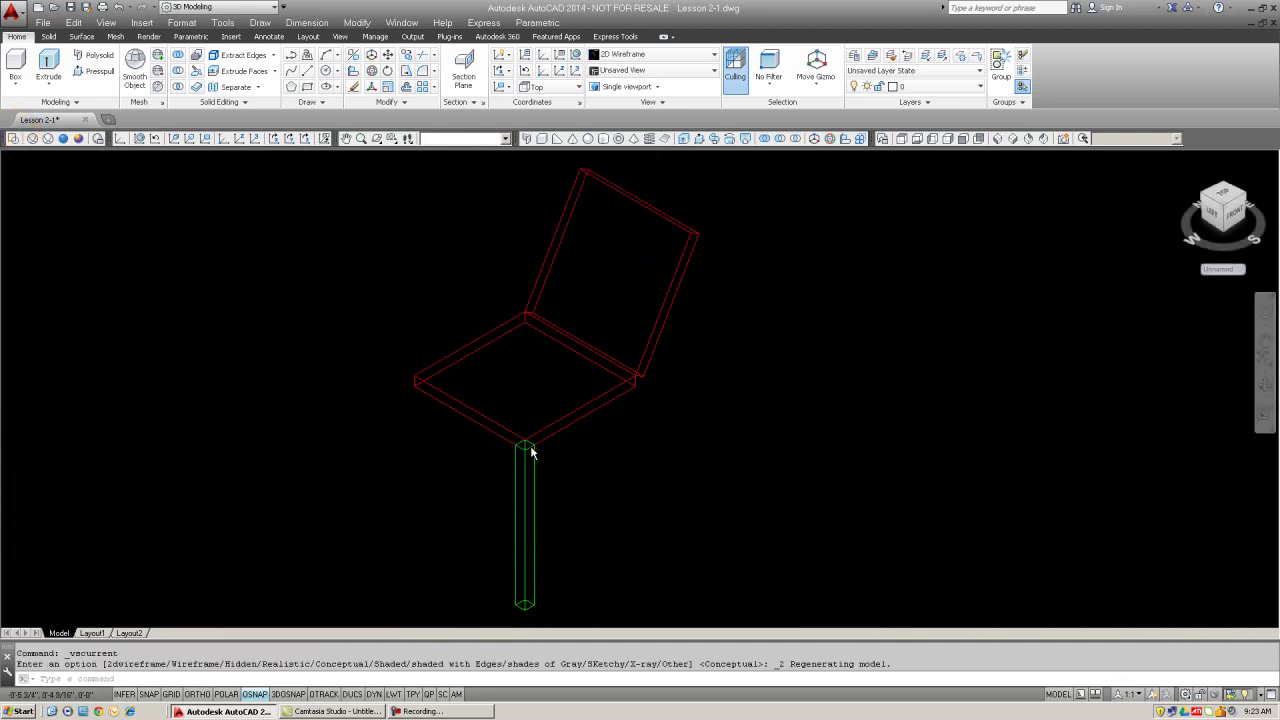
scroll(531, 449, "up", 2)
type("c")
key("Return")
left_click(569, 564)
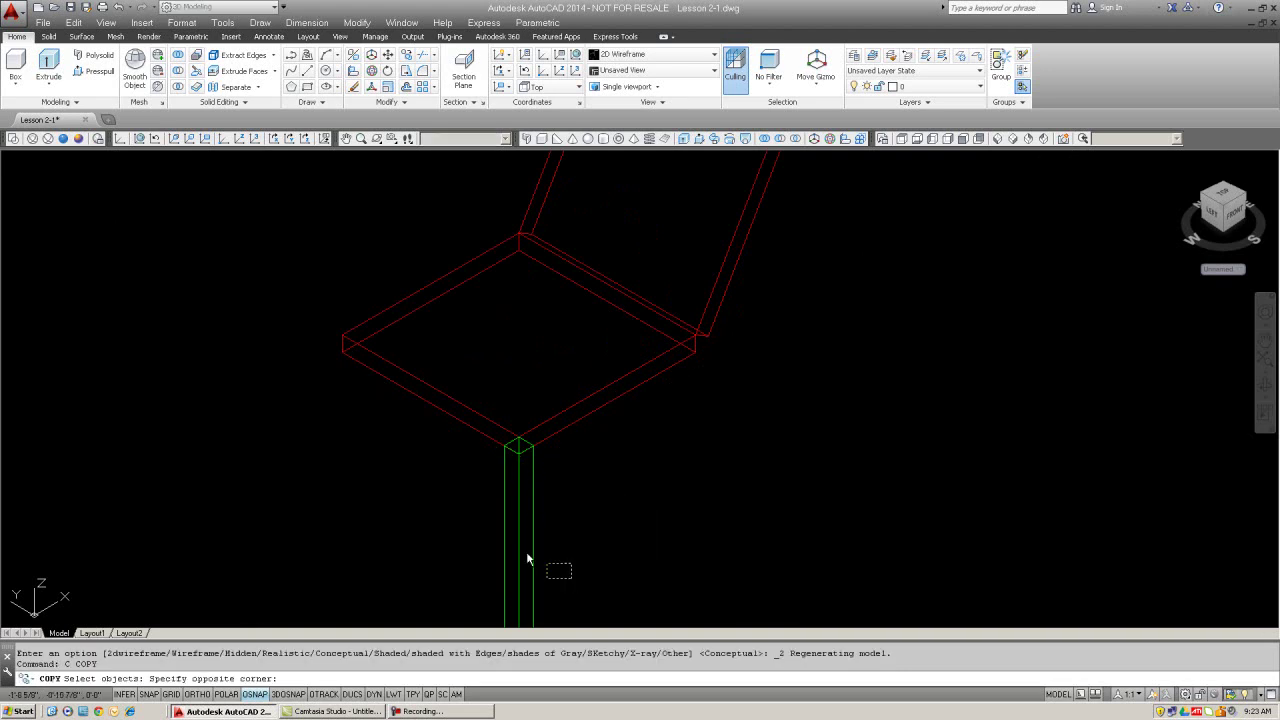
left_click(476, 522)
key("Return")
left_click(507, 450)
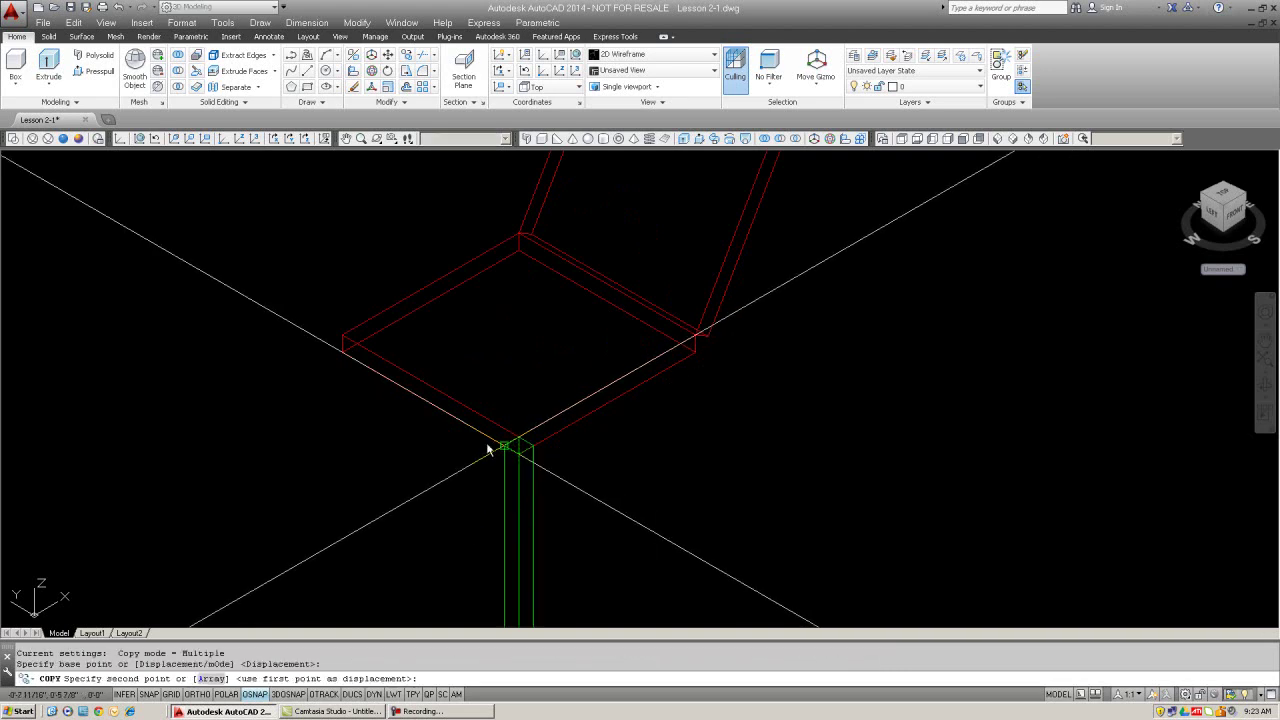
left_click(343, 353)
key("Escape")
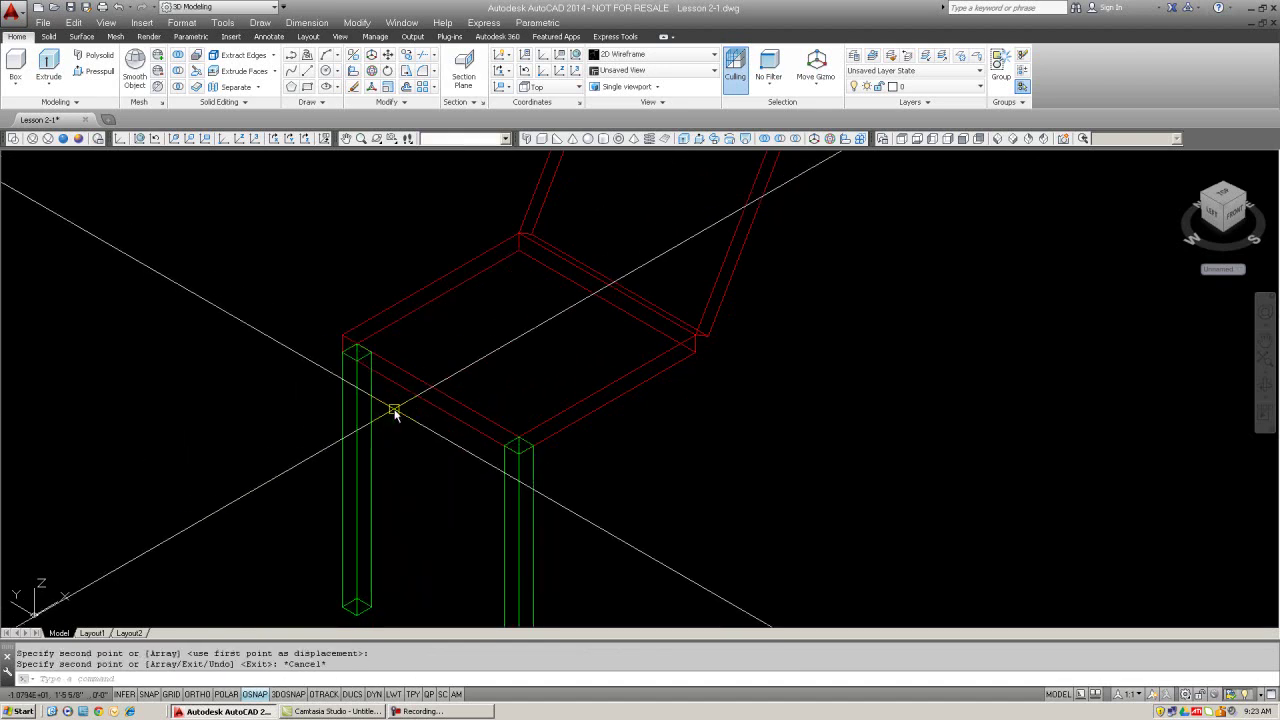
- Copy both legs together from the front leg's upper right corner to the seat's lower right corner
type("c")
key("Return")
left_click(590, 517)
left_click(371, 481)
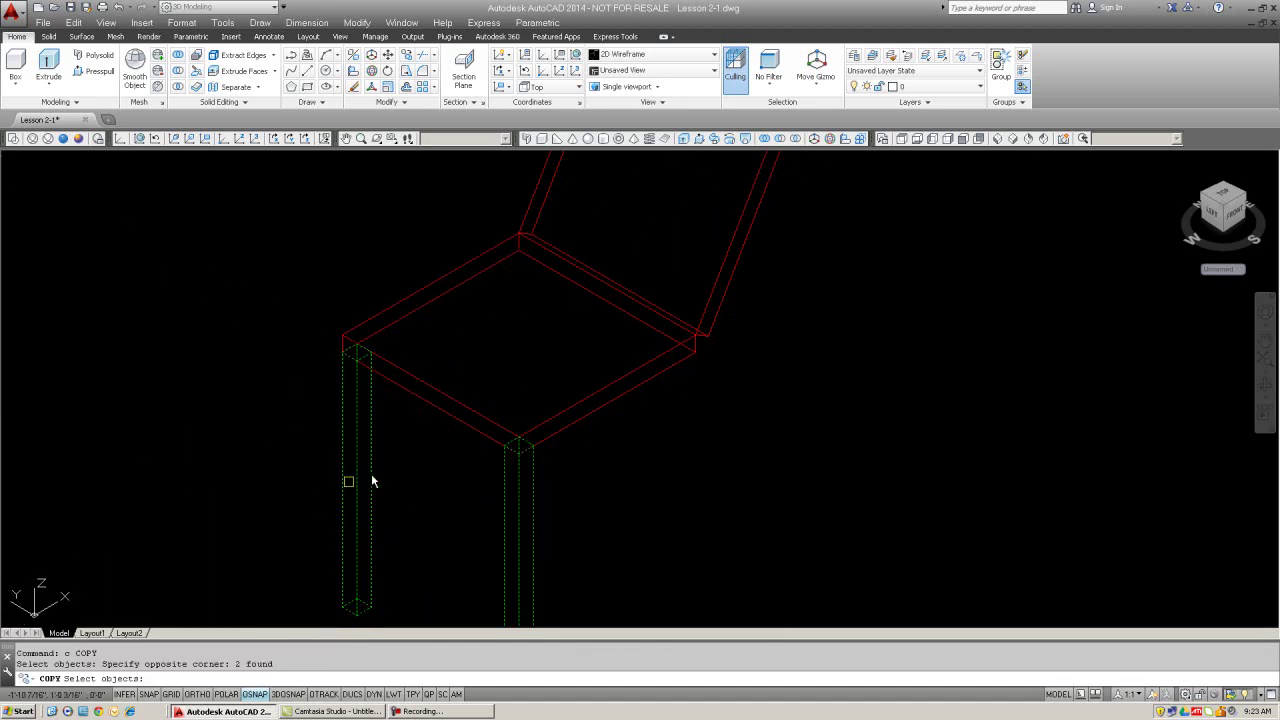
key("Return")
left_click(529, 442)
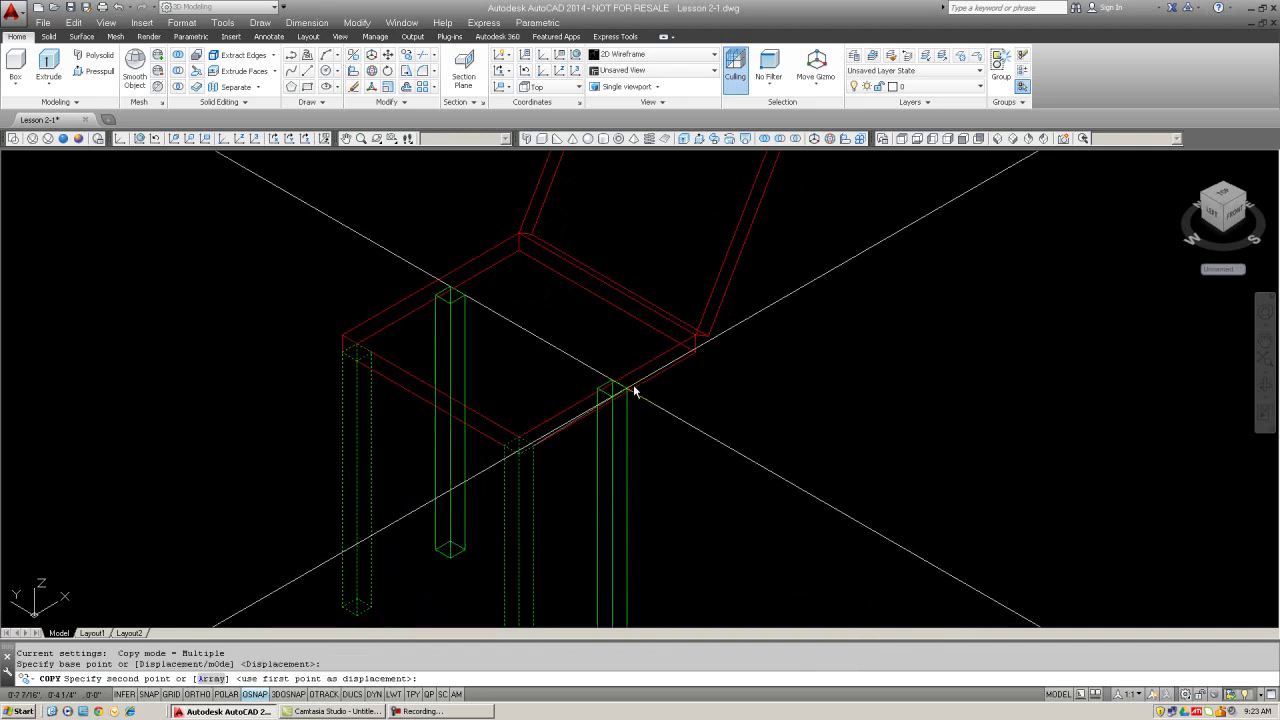
left_click(695, 356)
key("Escape")
- Apply the Conceptual visual style and orbit the chair to view it with all four legs
scroll(679, 370, "down", 3)
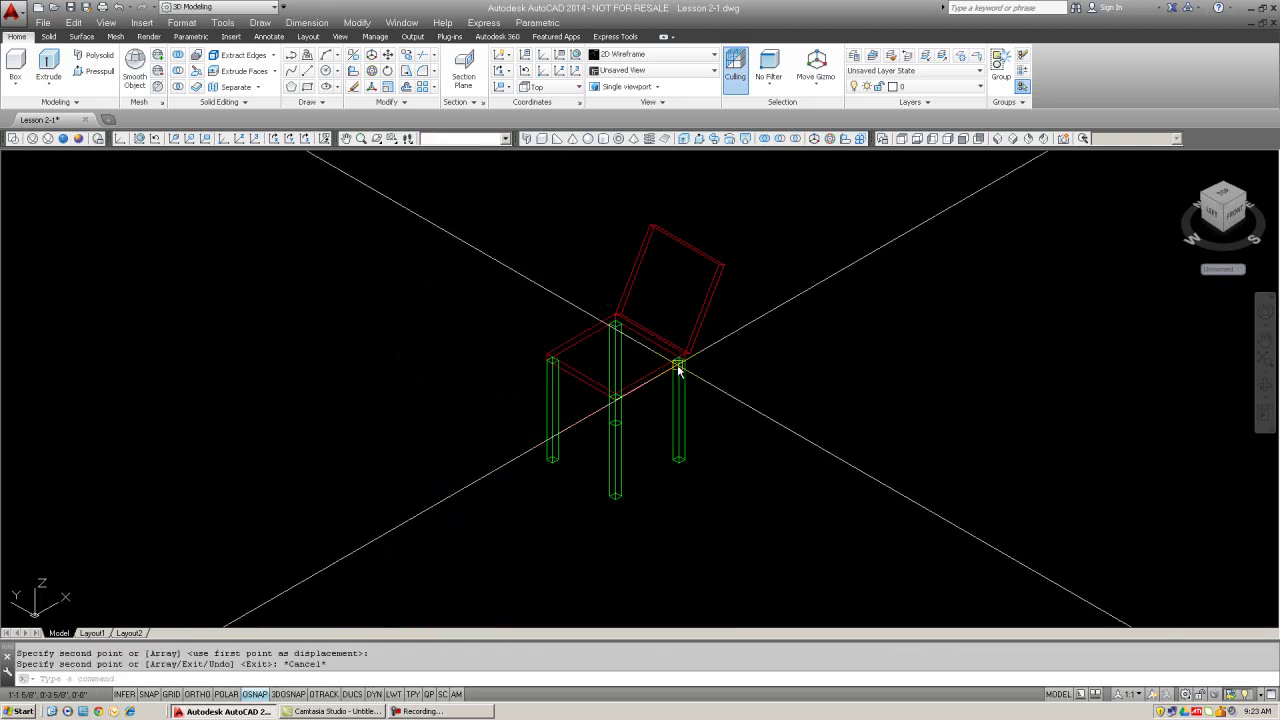
left_click(80, 139)
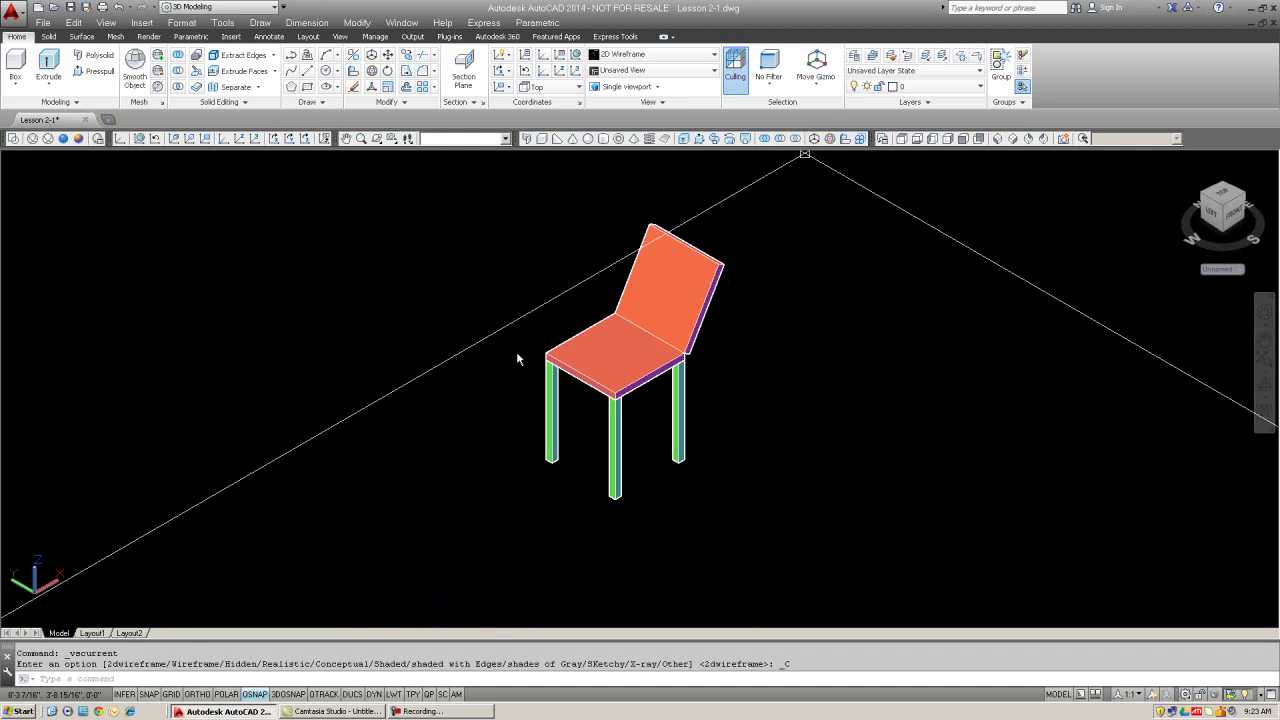
left_click(376, 138)
left_click_drag(617, 318, 773, 338)
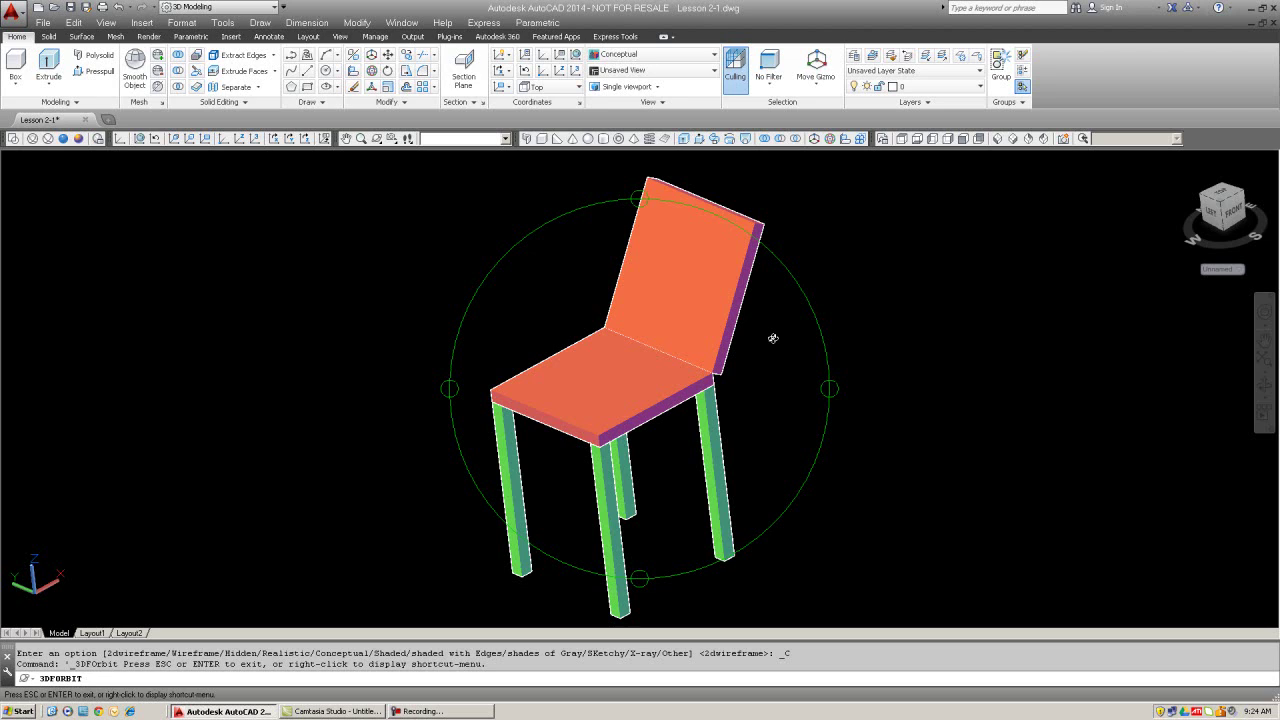
key("Escape")
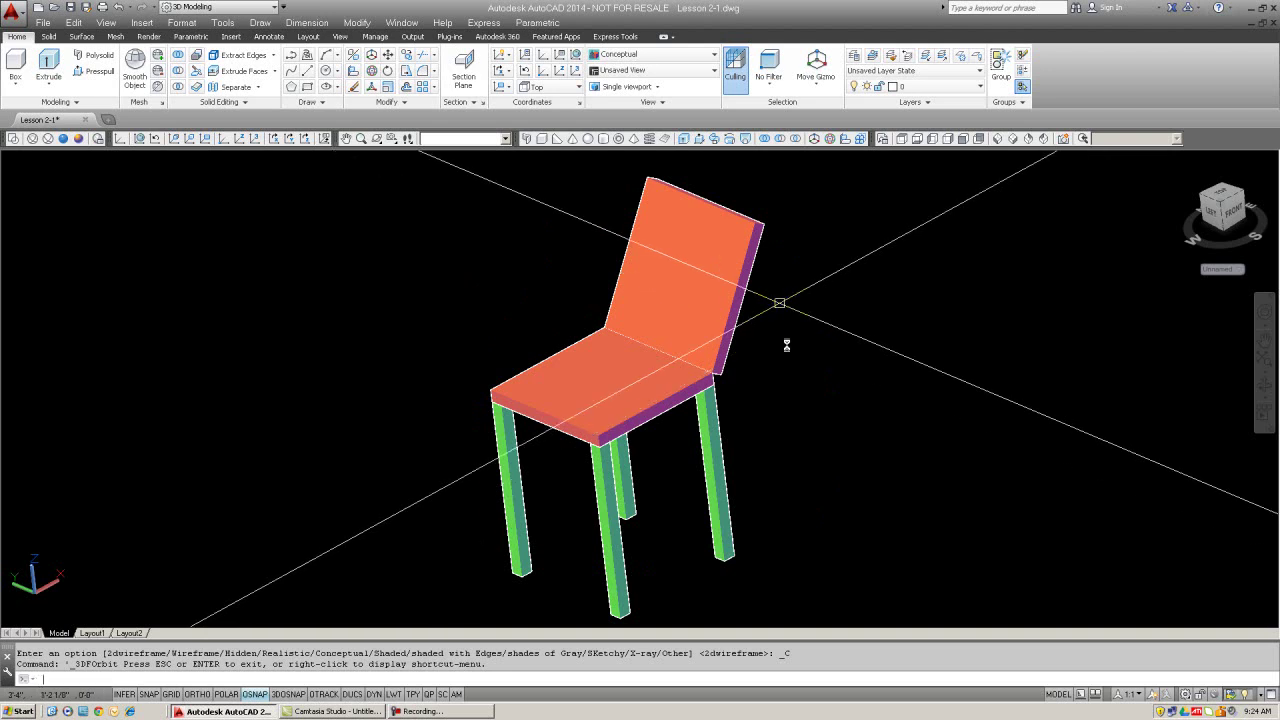
- Erase the chair's four green legs and the tilted backrest
type("e")
key("Return")
left_click(822, 500)
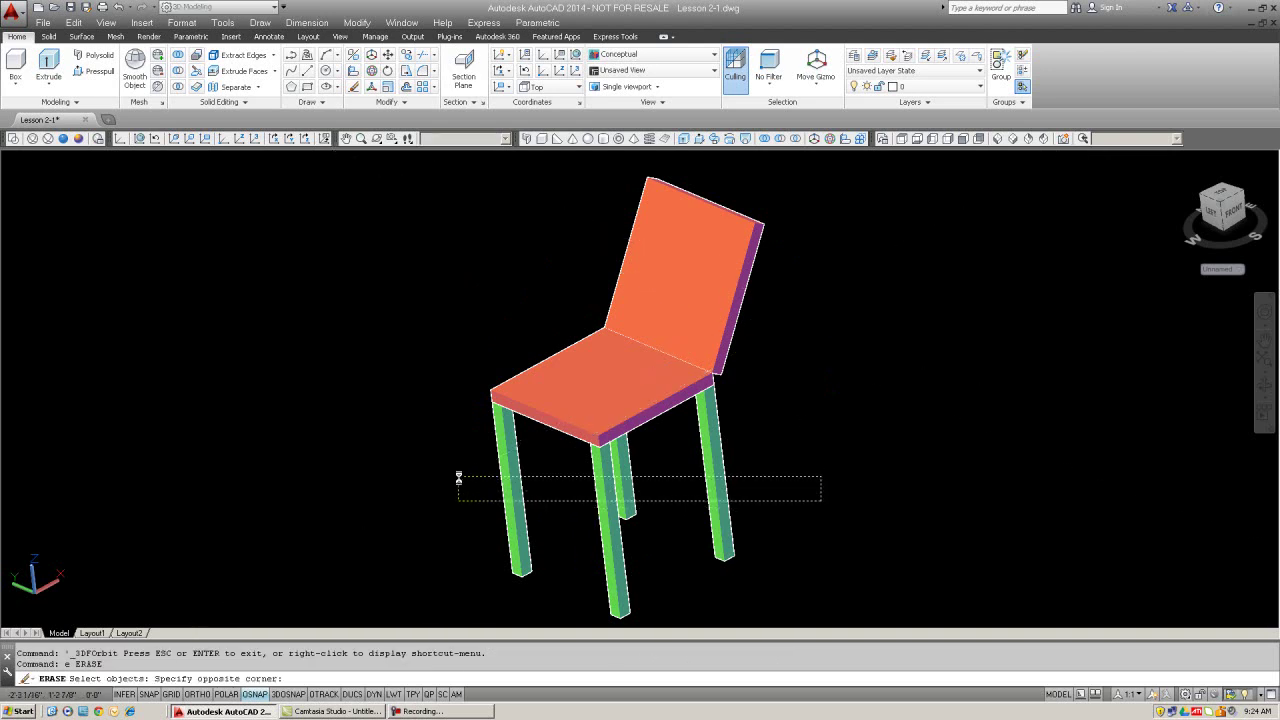
left_click(457, 474)
key("Return")
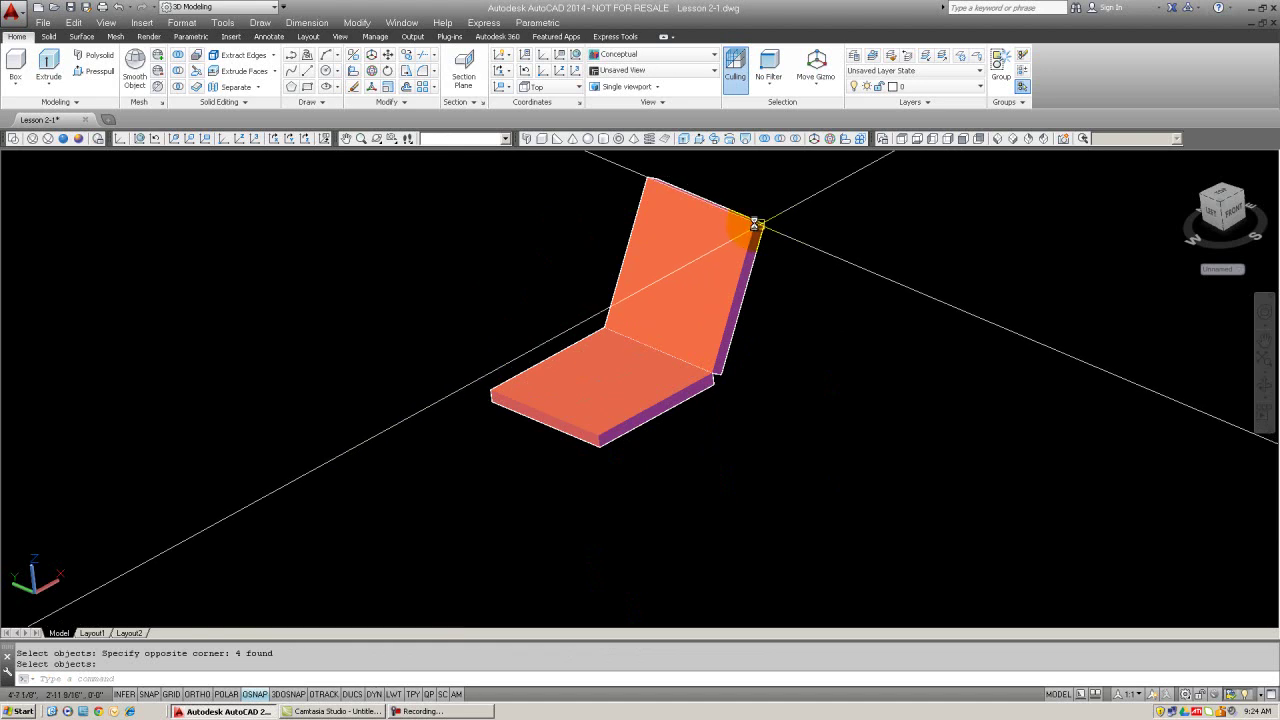
key("Return")
left_click(737, 218)
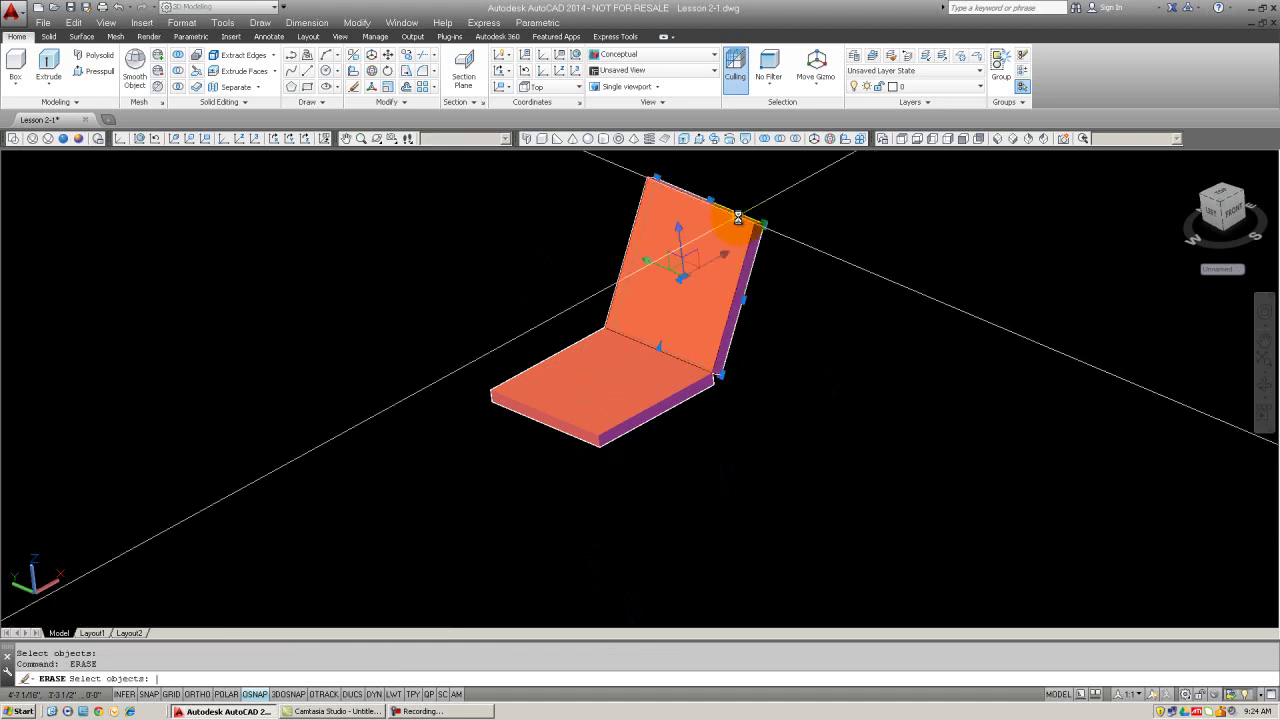
key("Return")
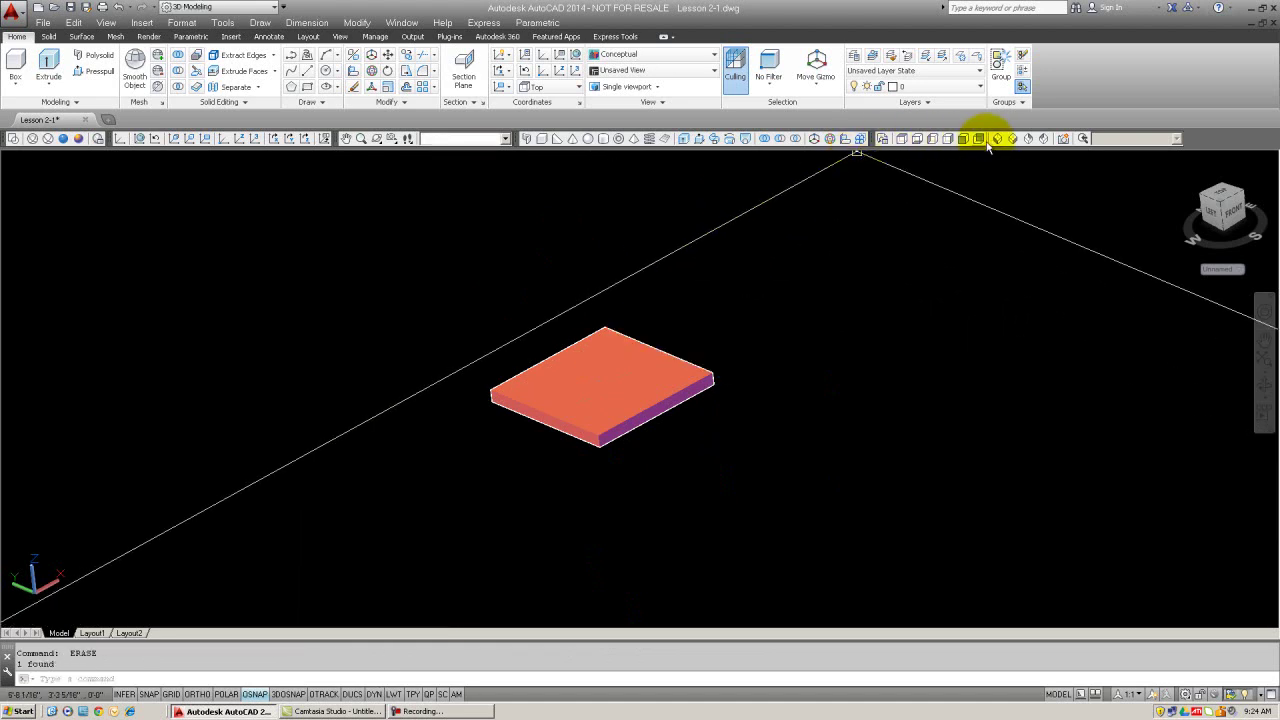
- Switch to the southwest isometric view and frame the red seat slab
left_click(997, 138)
scroll(667, 355, "up", 5)
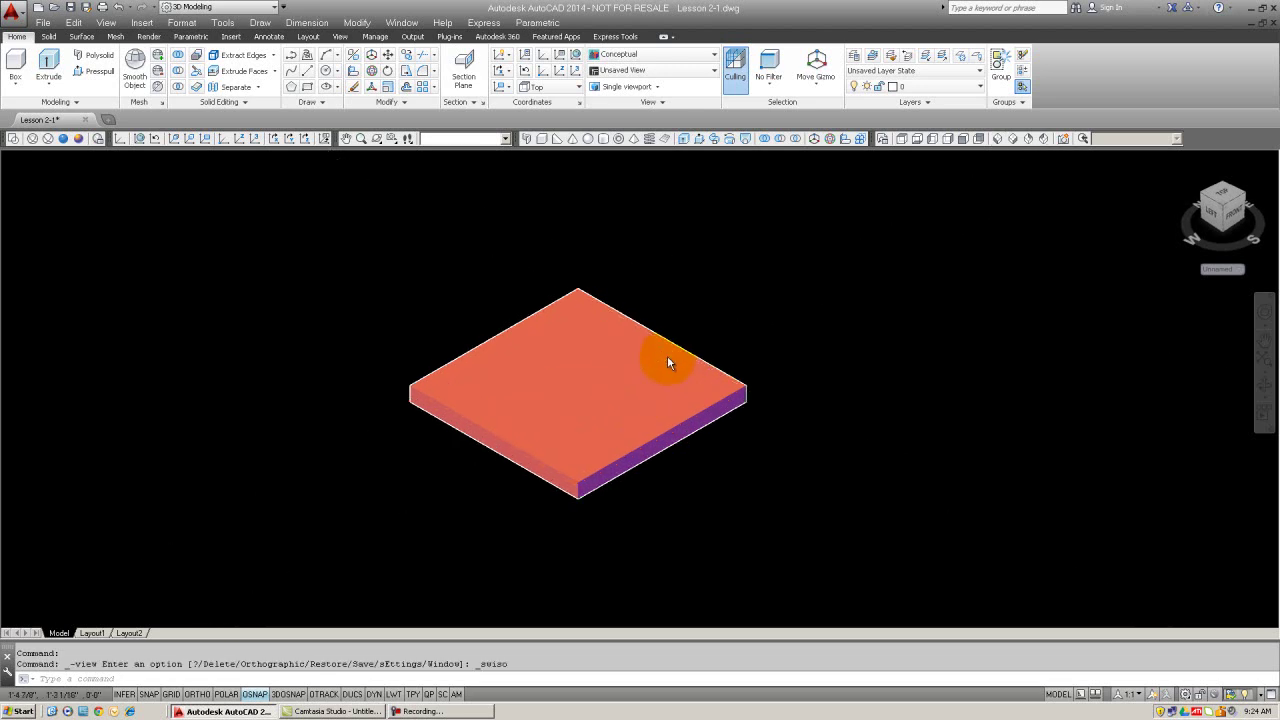
middle_click_drag(660, 363, 565, 323)
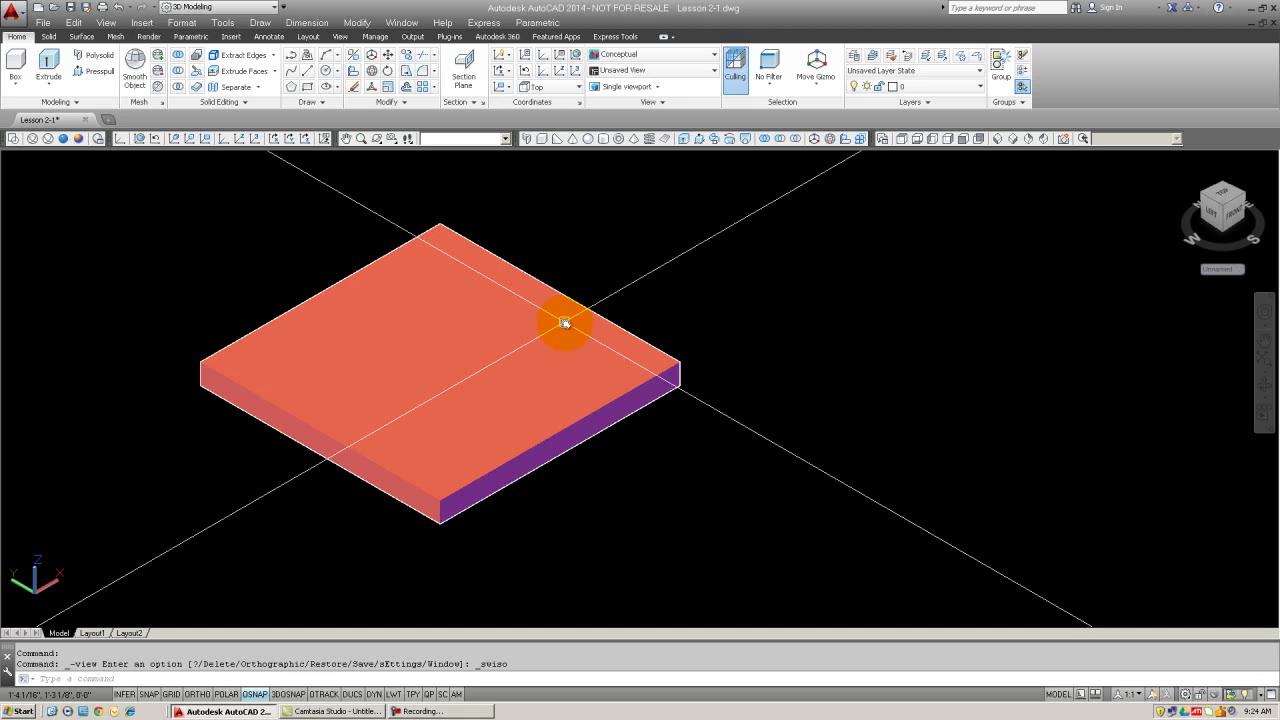
left_click(358, 23)
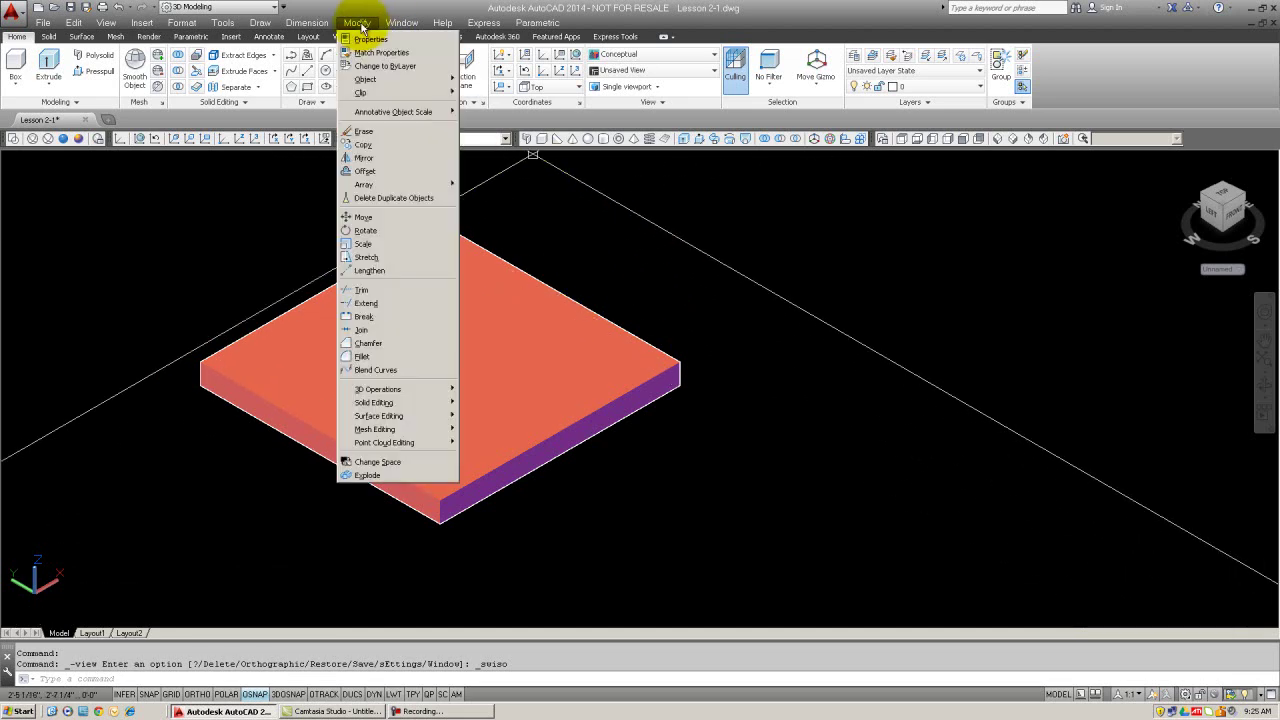
mouse_move(406, 392)
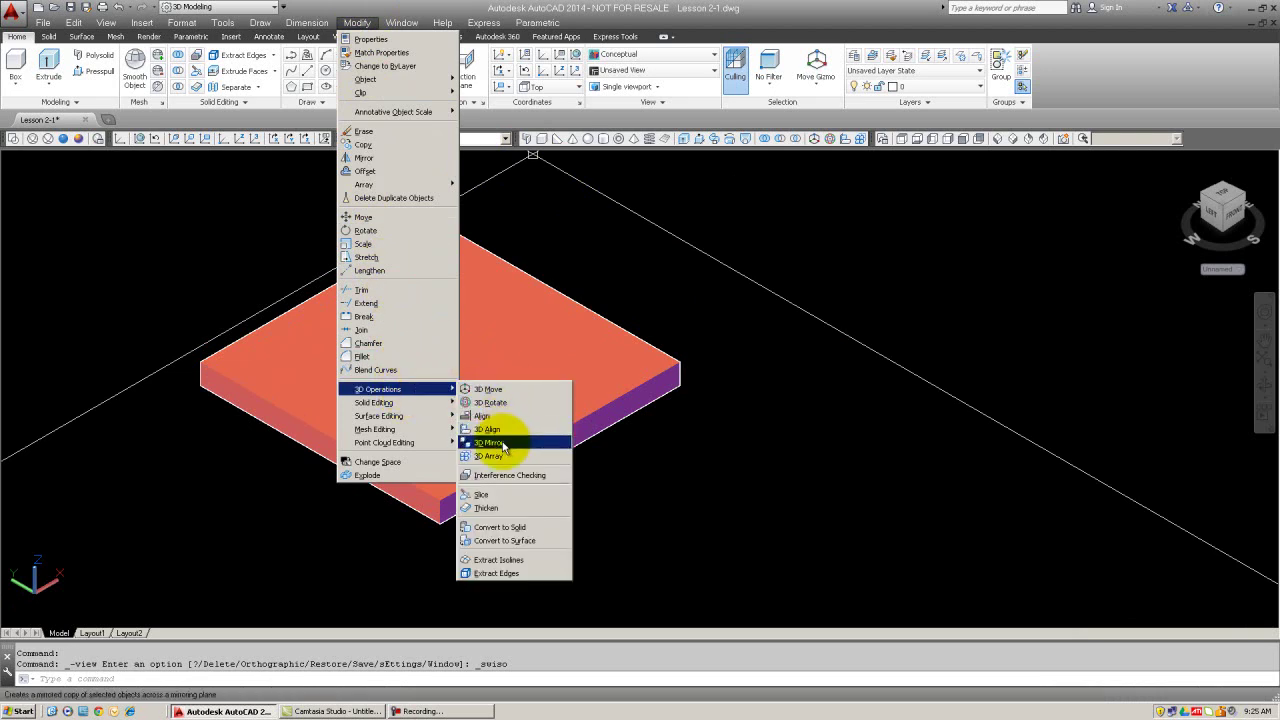
left_click(329, 286)
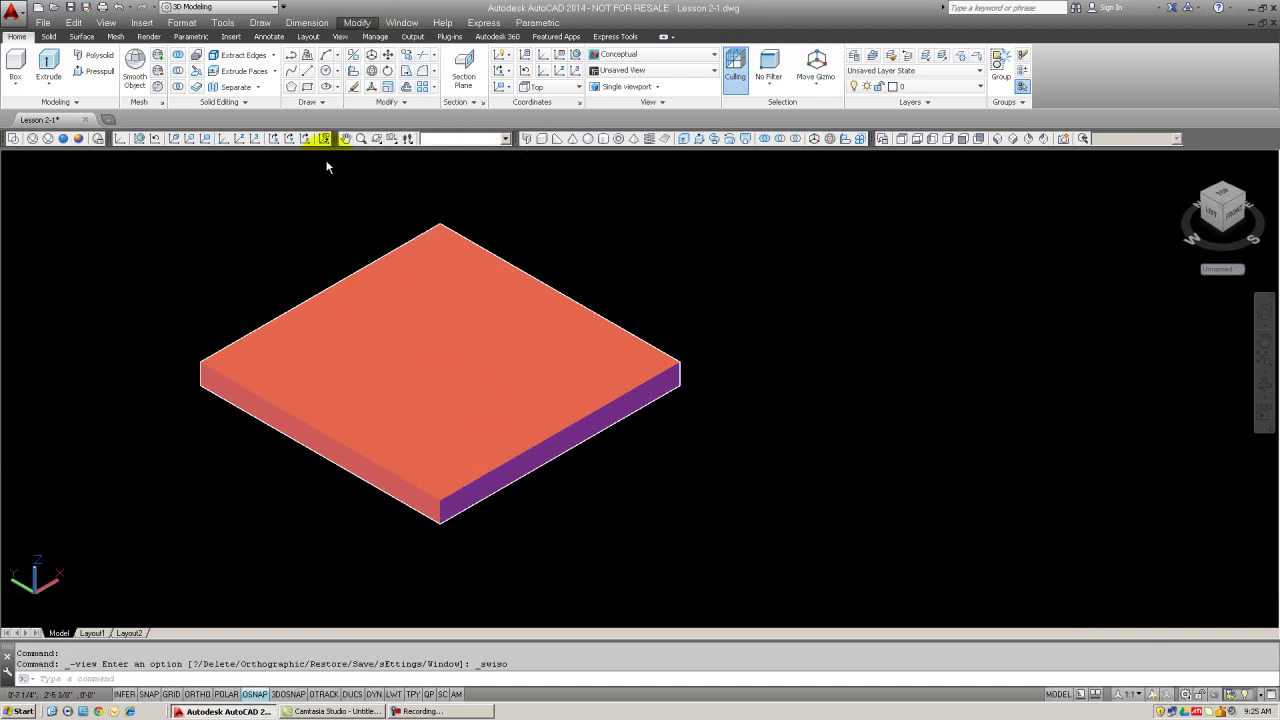
left_click(269, 192)
key("Escape")
key("Escape")
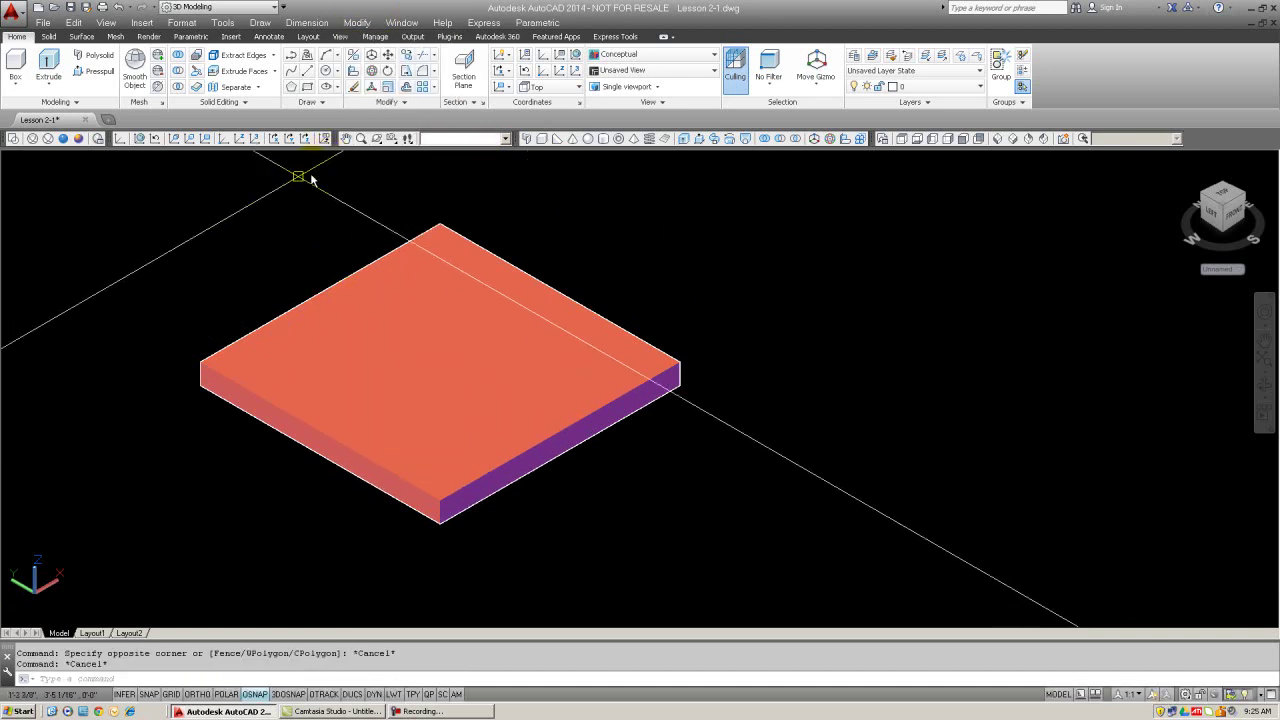
- Mirror the red slab with MIRROR3D across the ZX plane through its lower front corner, keeping the source object
left_click(352, 58)
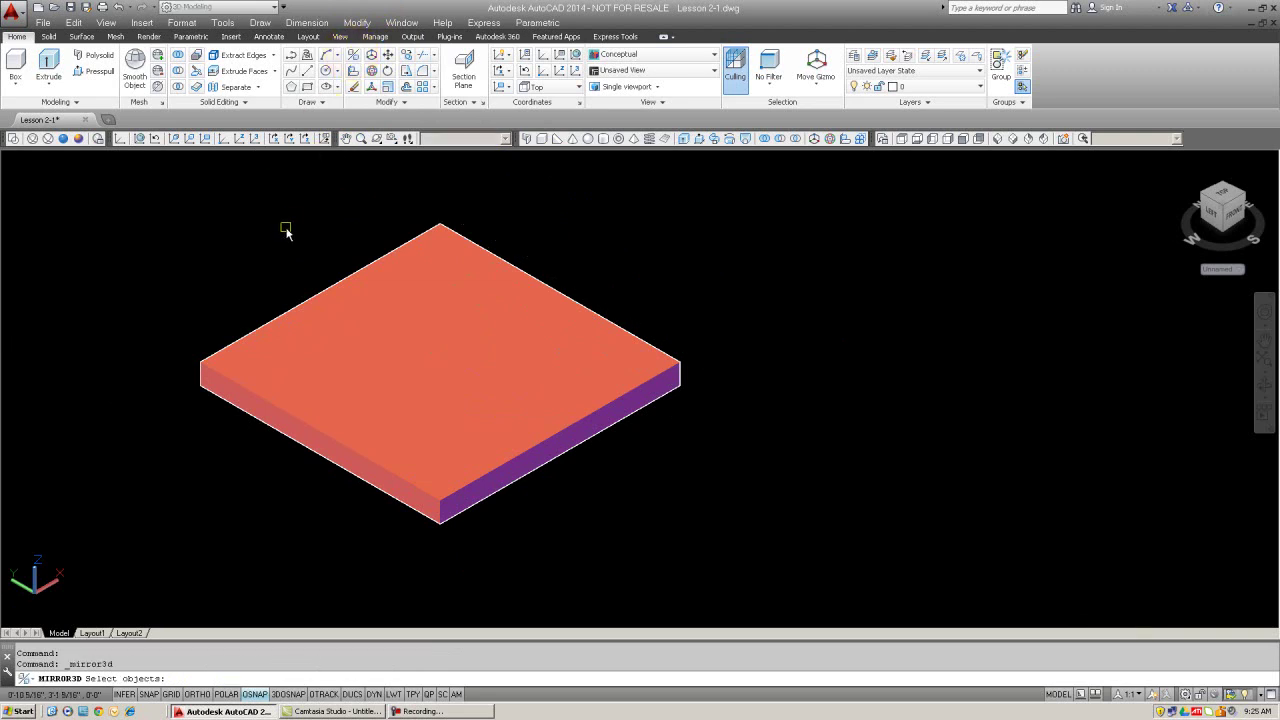
left_click(302, 305)
key("Return")
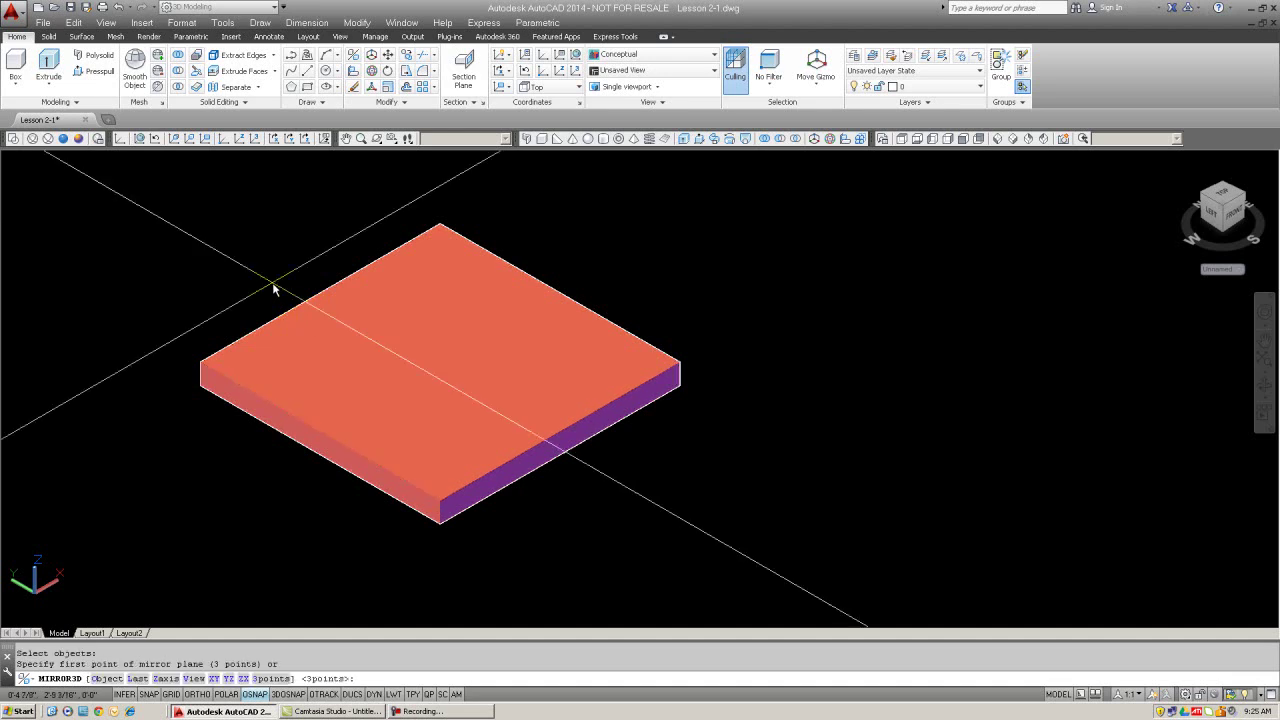
middle_click_drag(557, 337, 491, 274)
scroll(488, 286, "down", 3)
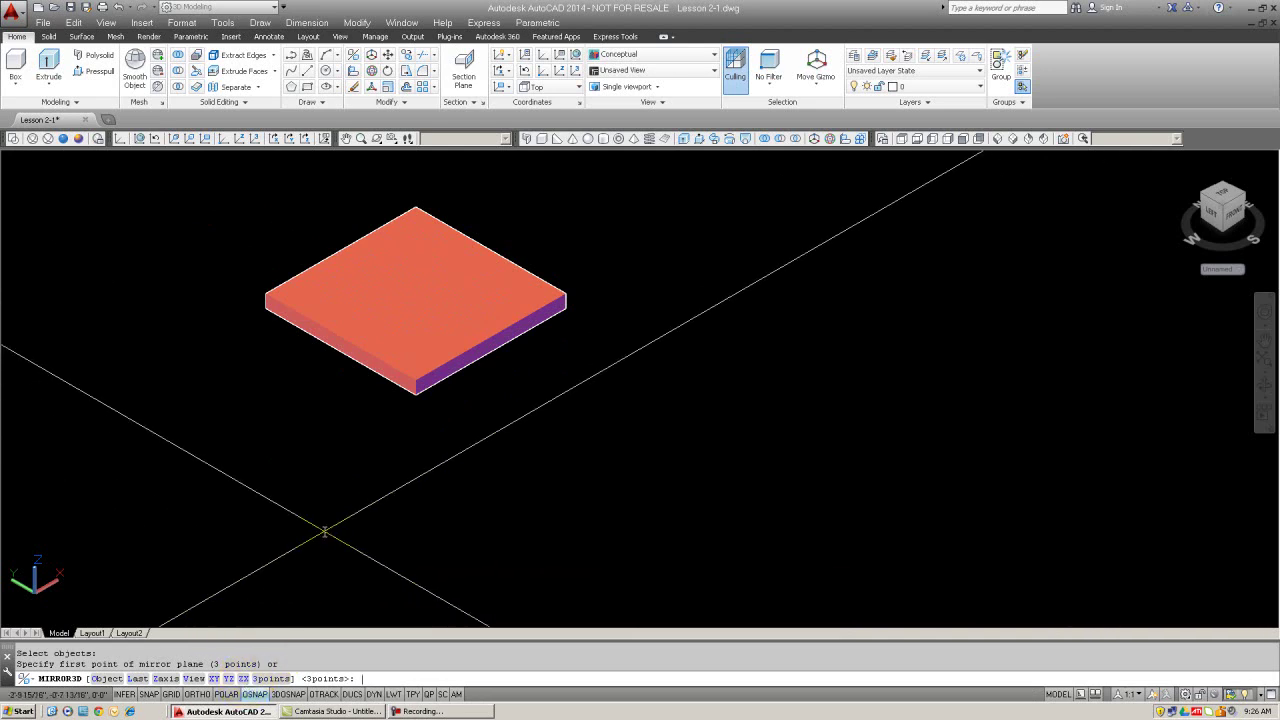
type("zx")
key("Return")
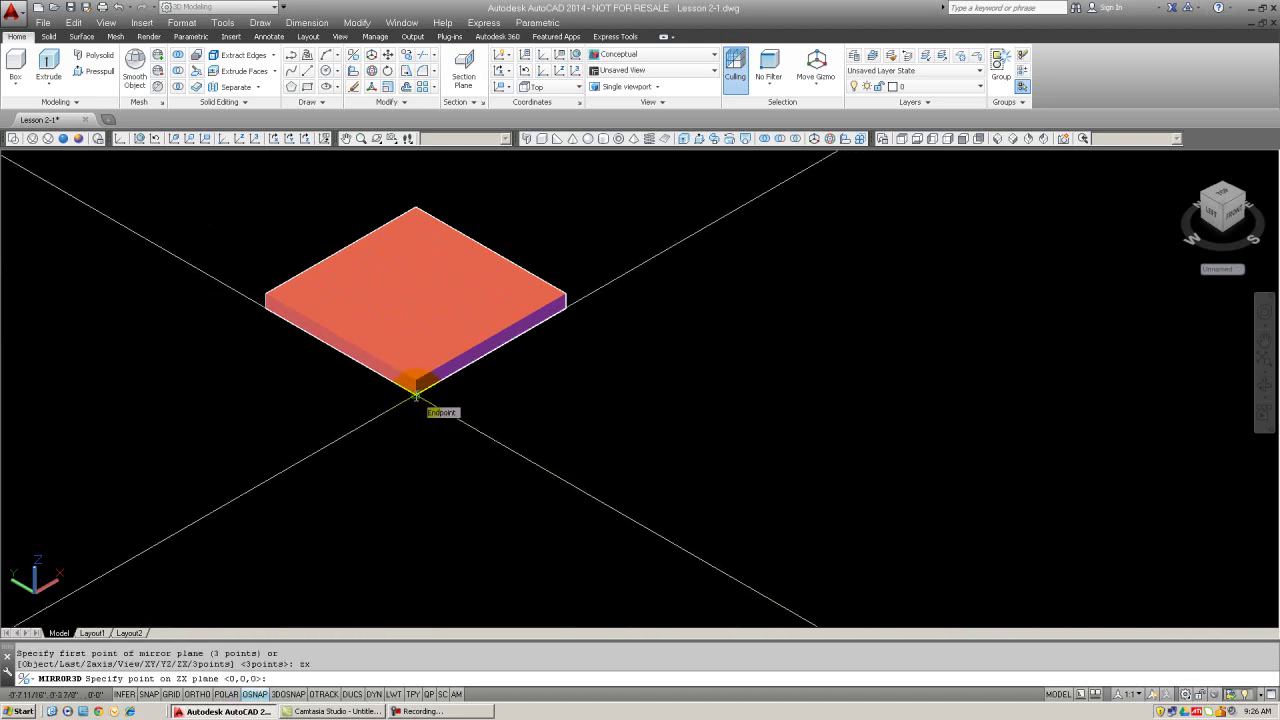
left_click(416, 396)
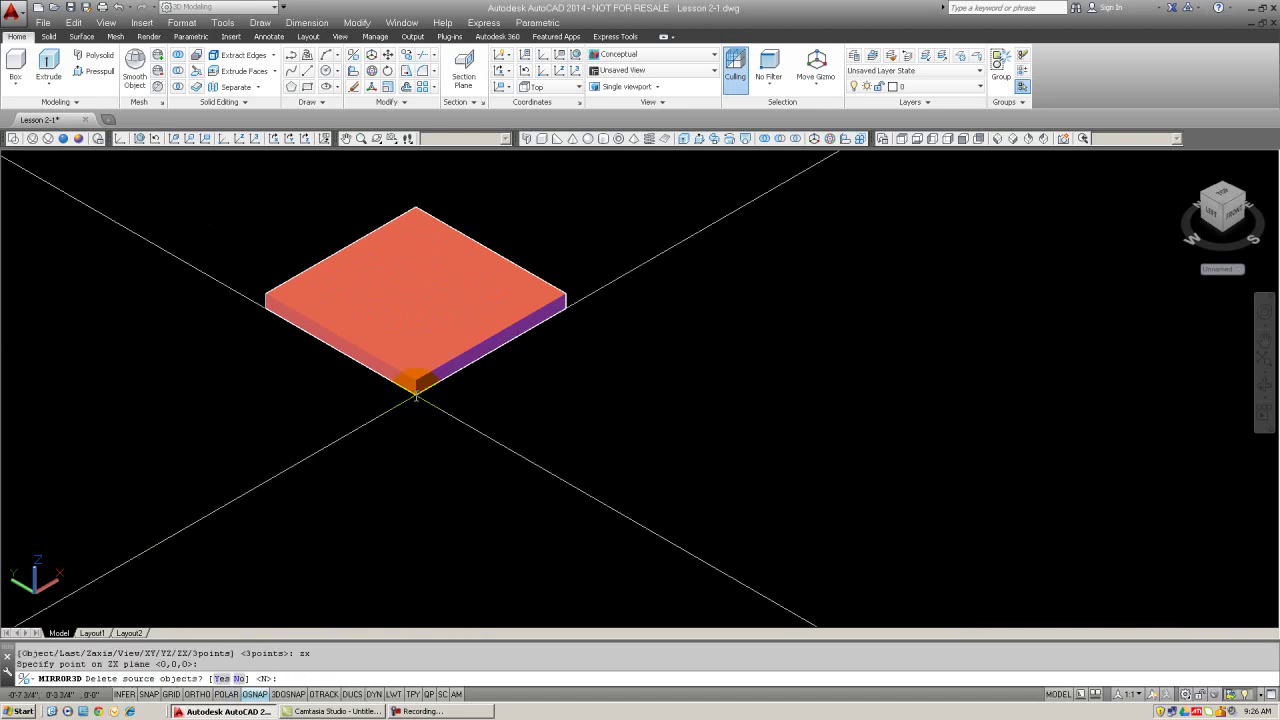
key("Return")
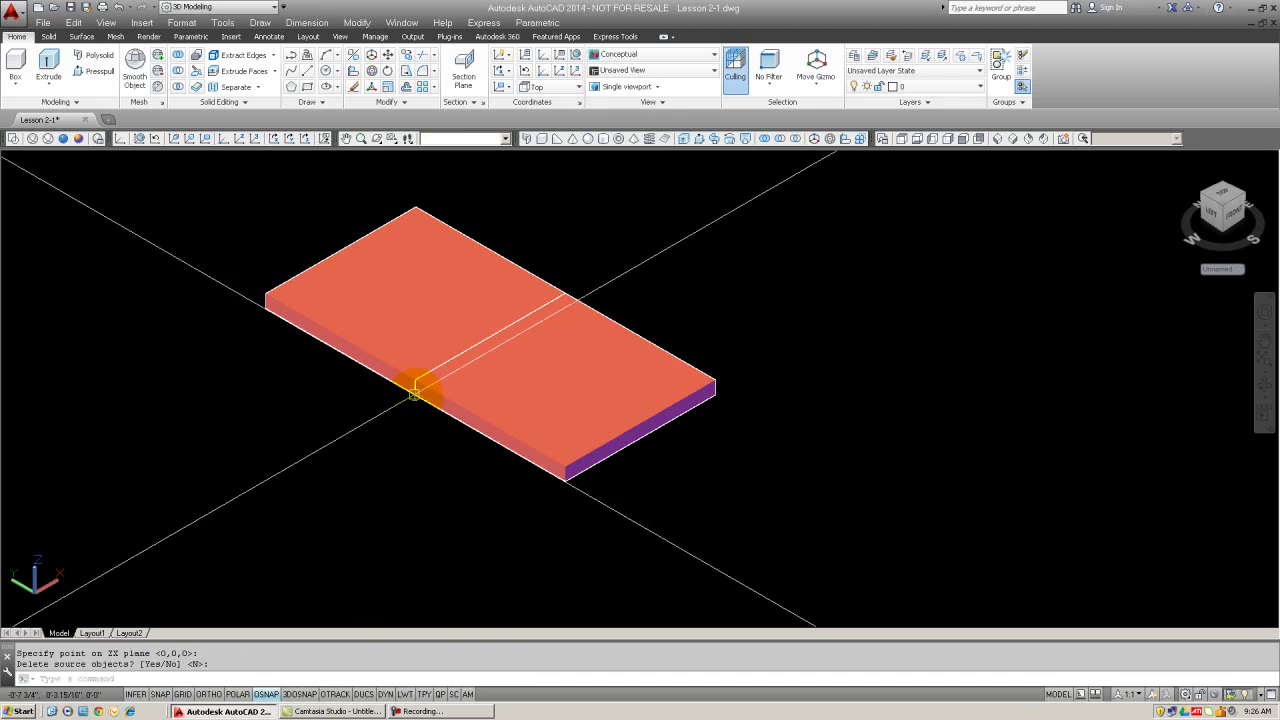
- Change the color of the mirrored slab to yellow with the CHANGE command
key("Escape")
type("ch")
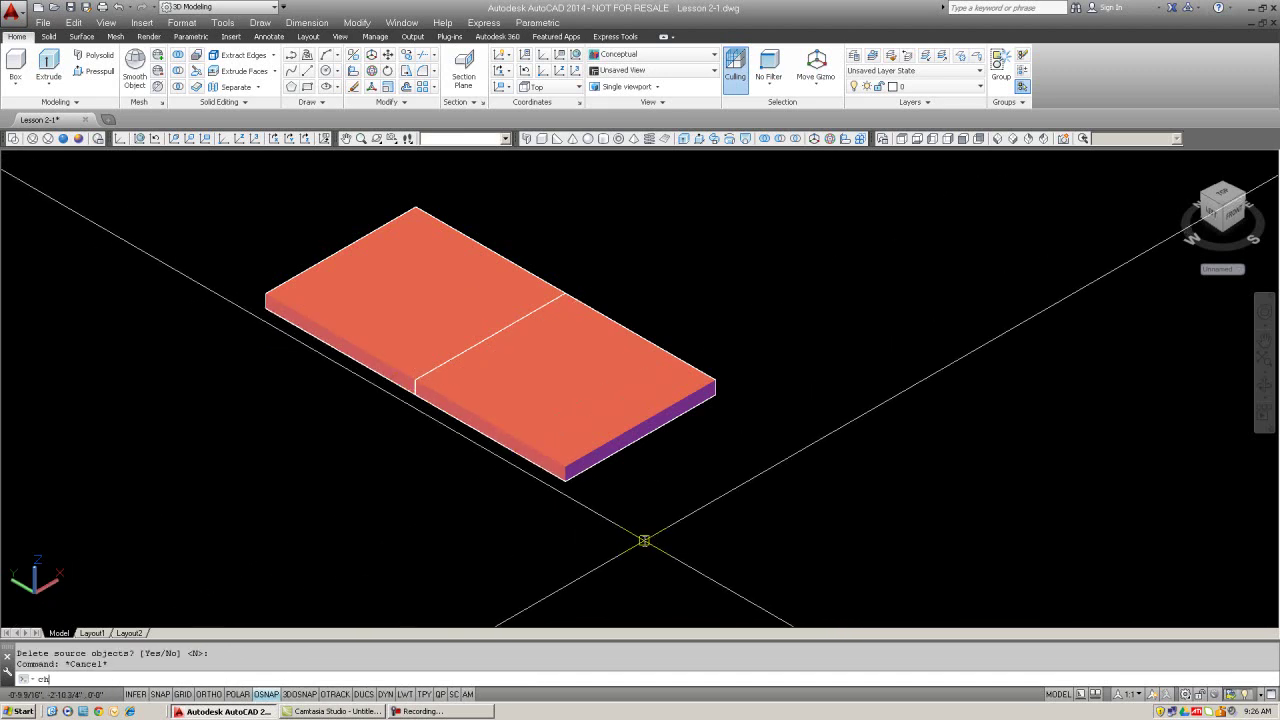
key("Return")
left_click(676, 510)
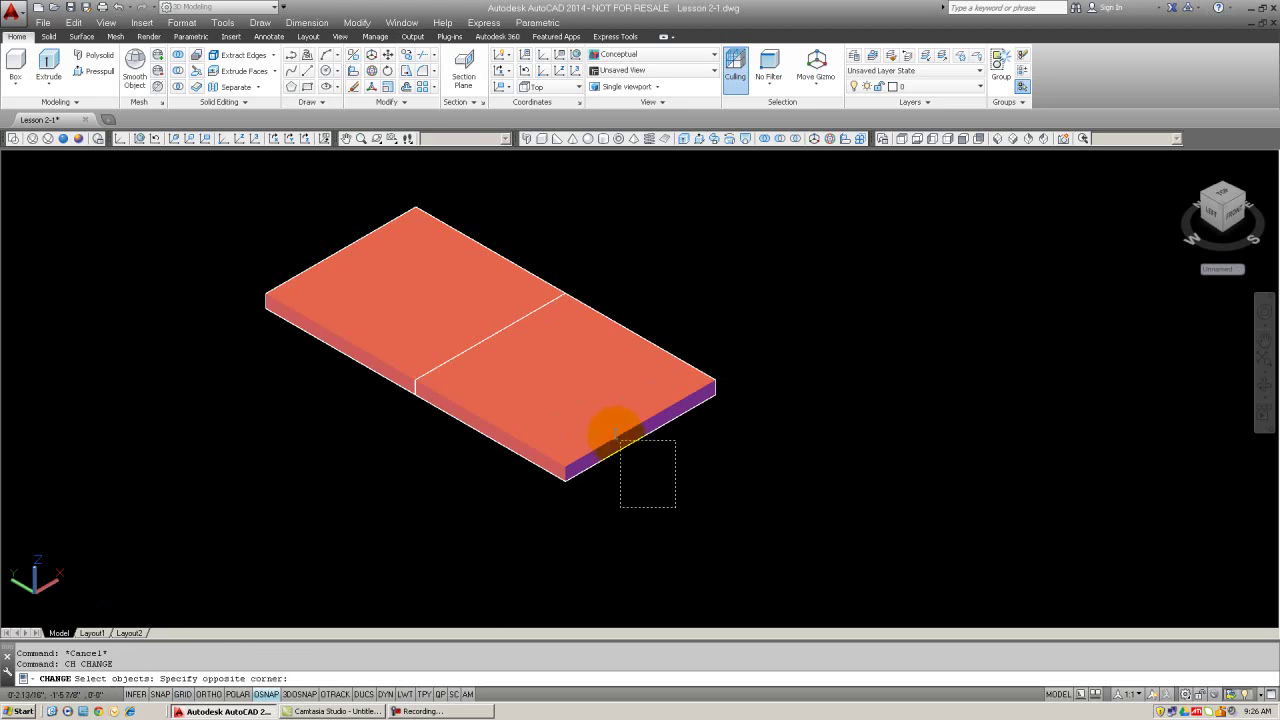
left_click(606, 422)
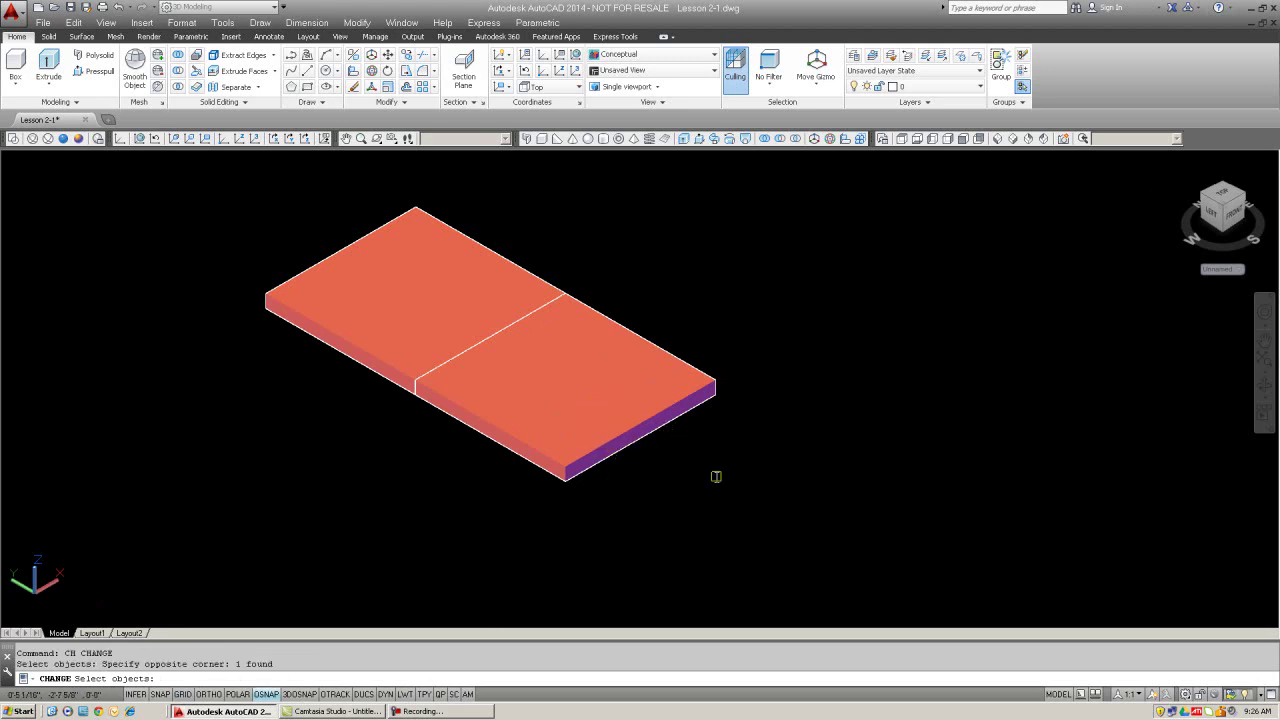
key("Return")
type("p")
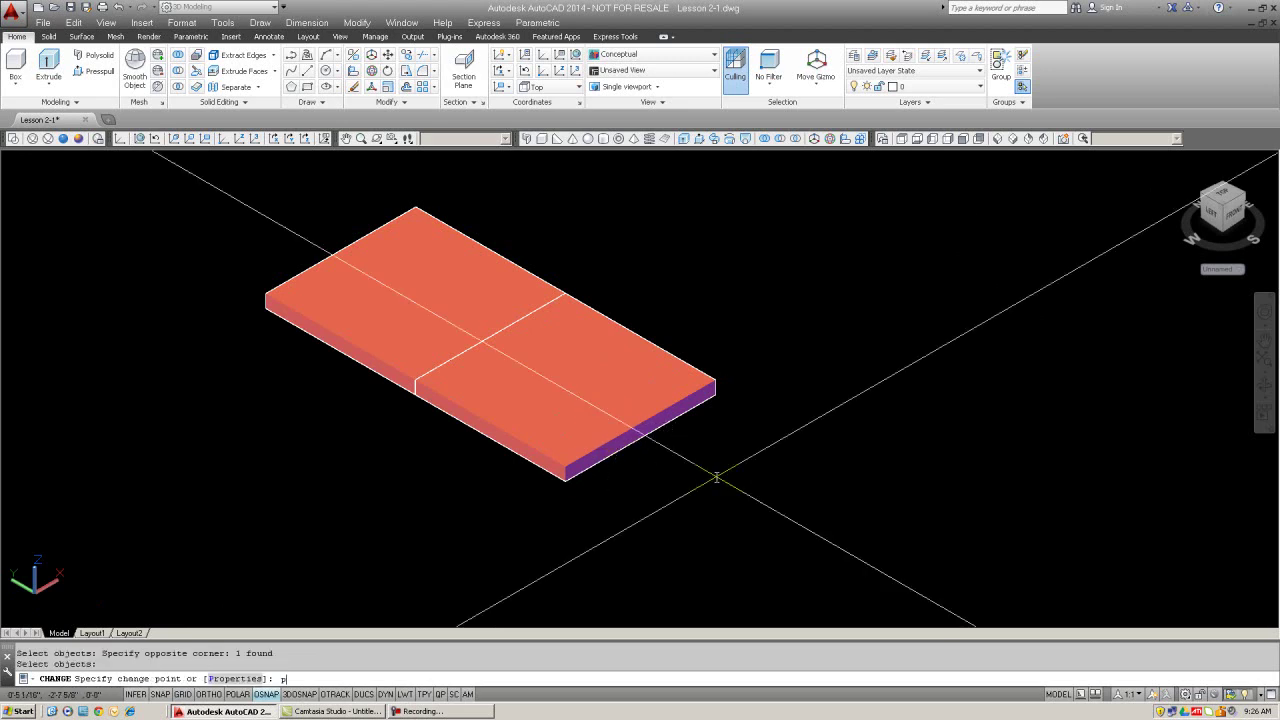
key("Return")
type("c")
key("Return")
type("y")
key("Return")
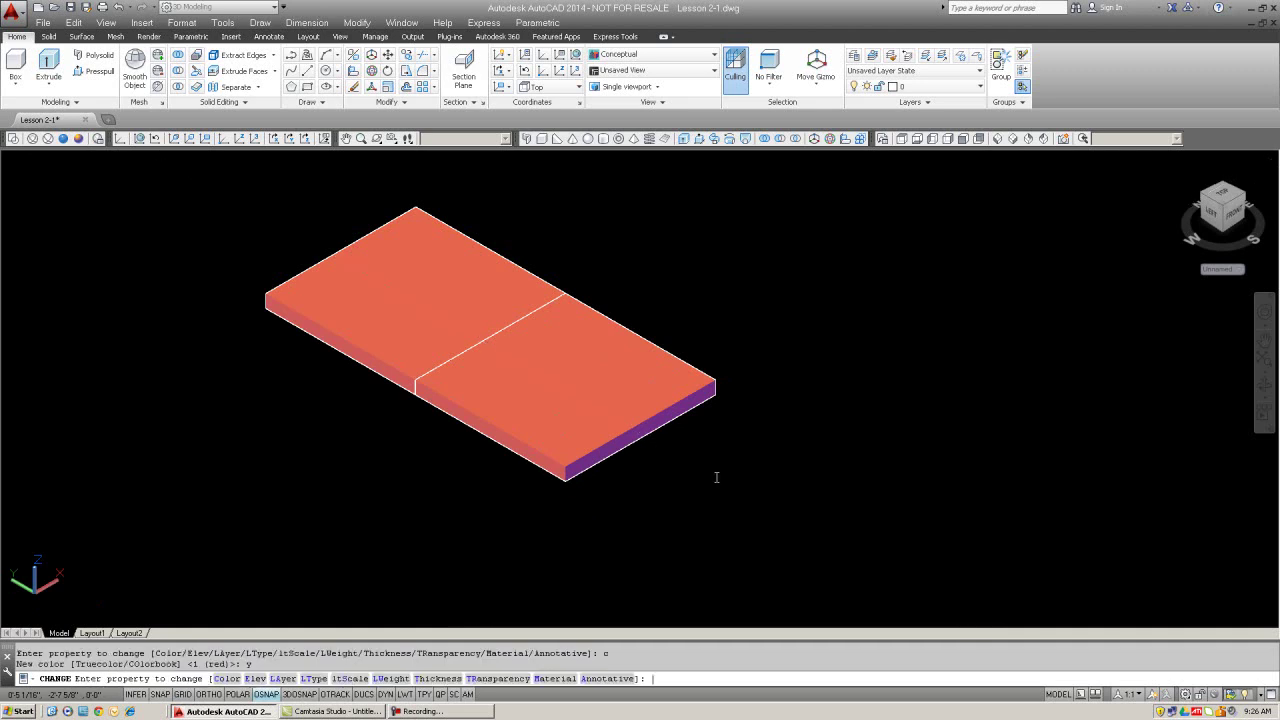
middle_click_drag(714, 476, 821, 442)
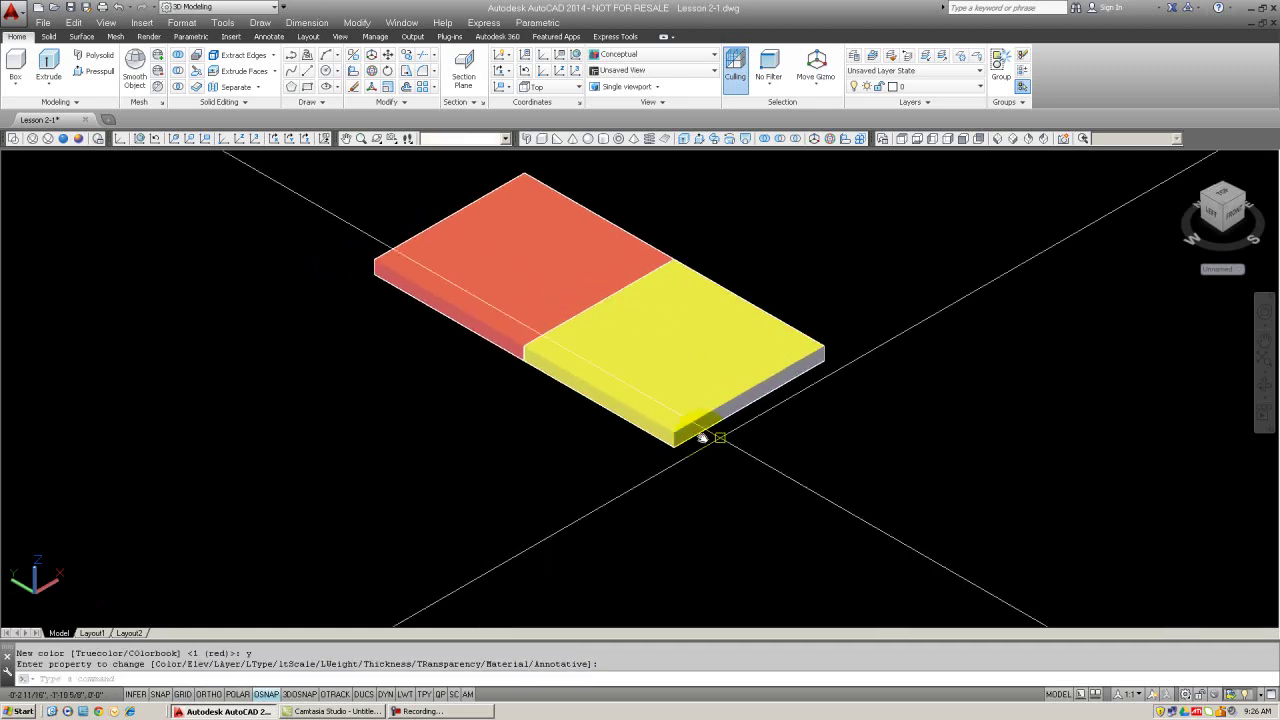
key("Escape")
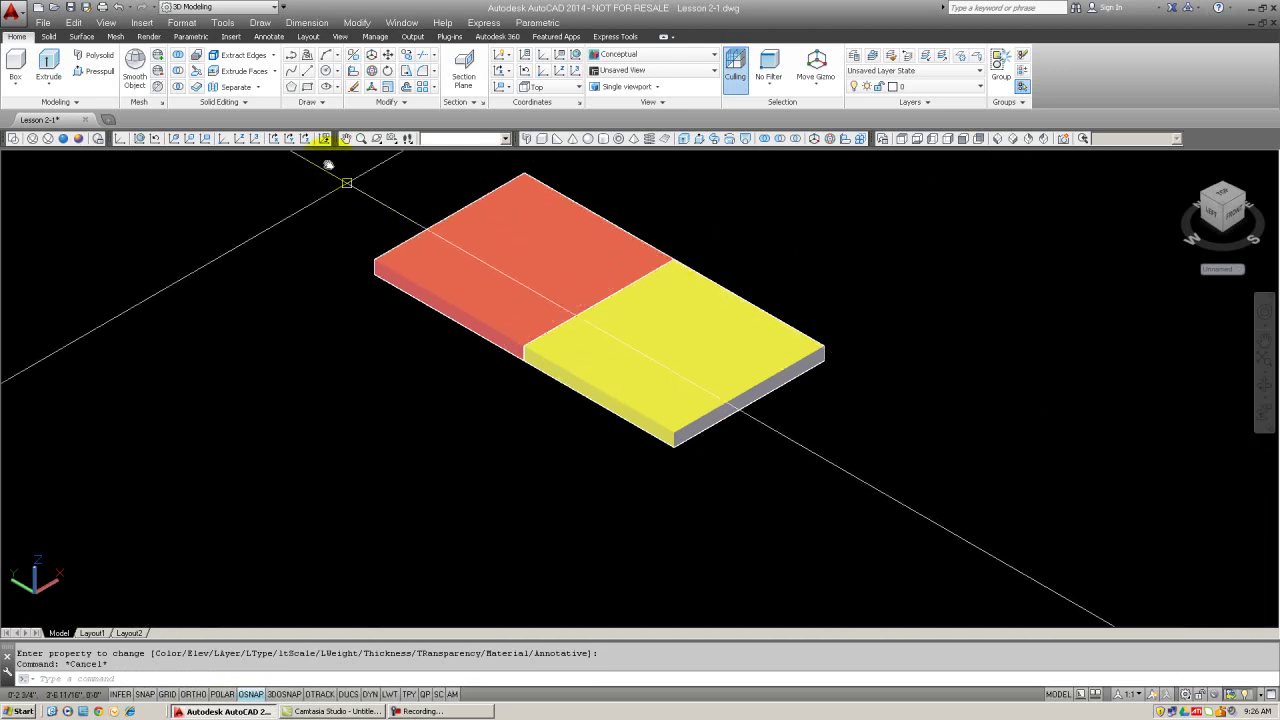
- Mirror the red and yellow slabs across the YZ plane through the yellow slab's lower front corner, keeping the source objects
left_click(353, 56)
left_click(548, 405)
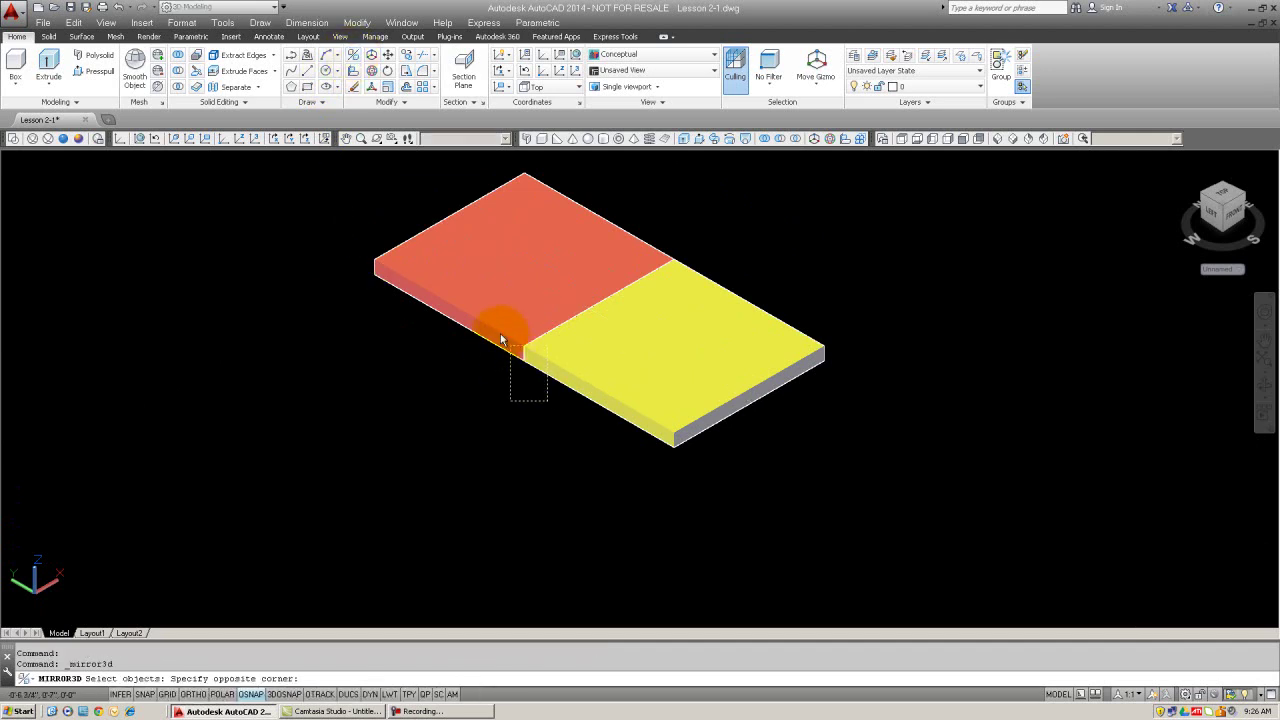
left_click(493, 324)
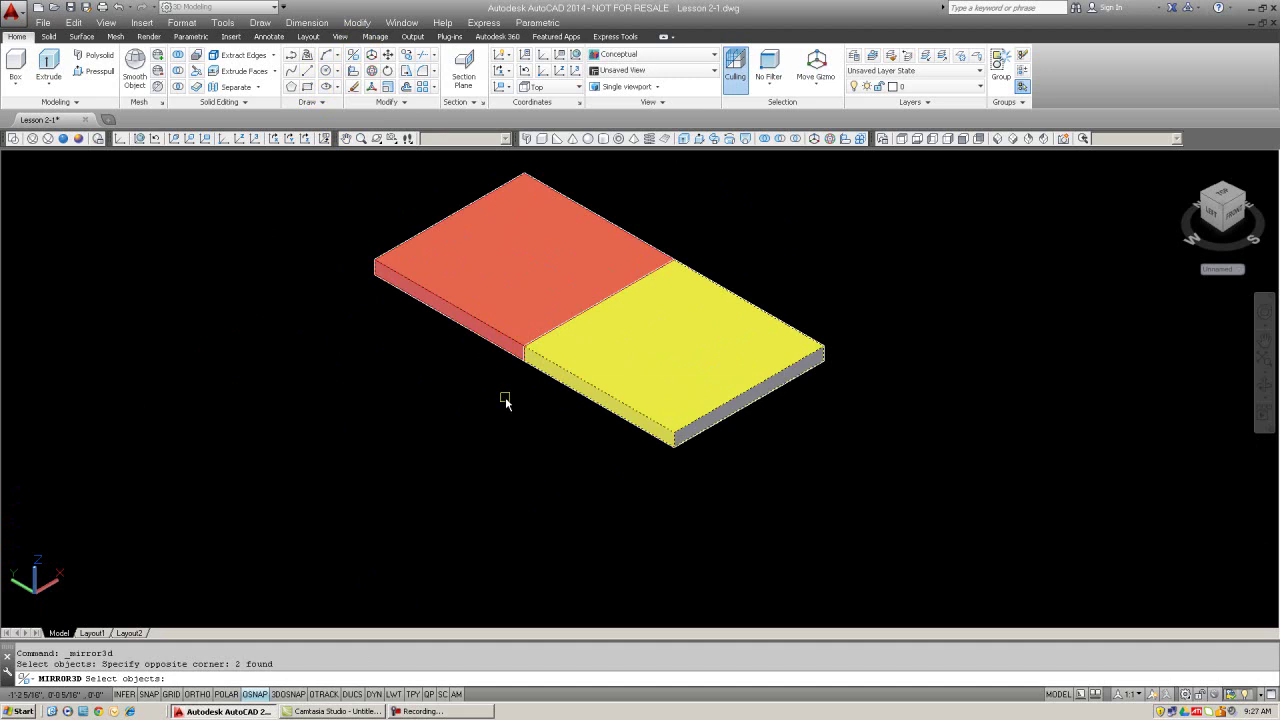
key("Return")
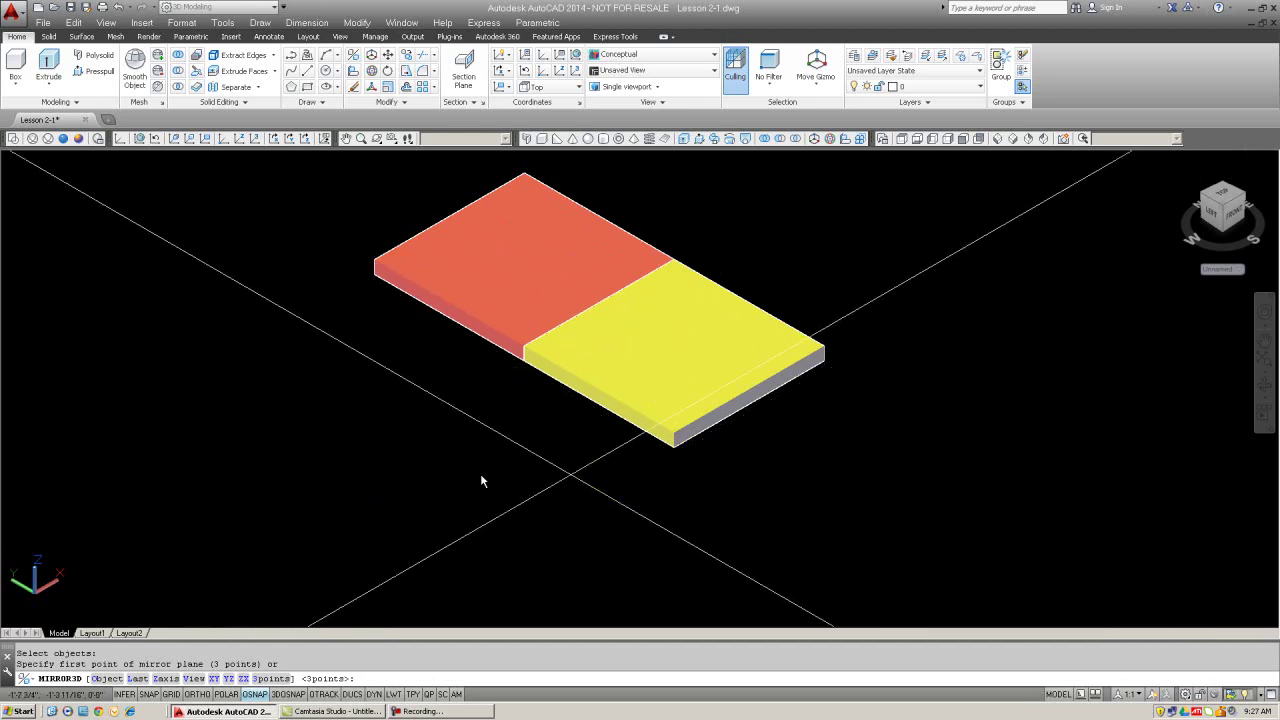
type("yz")
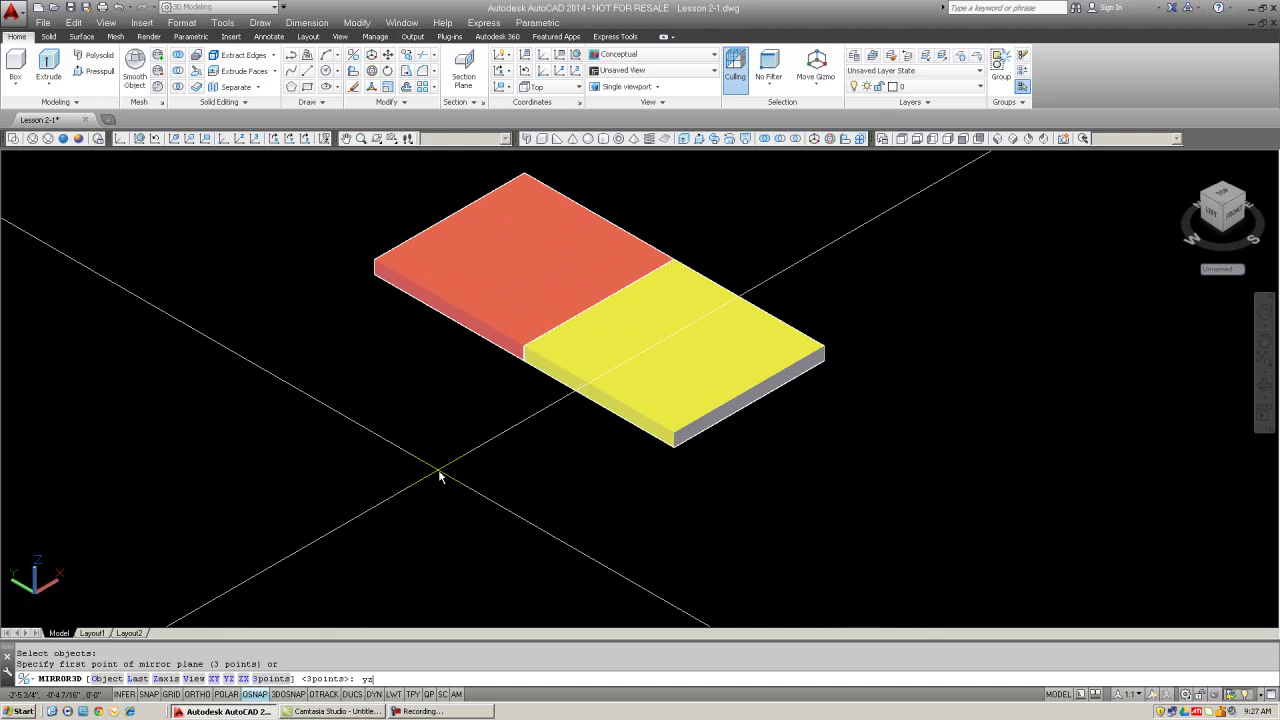
key("Return")
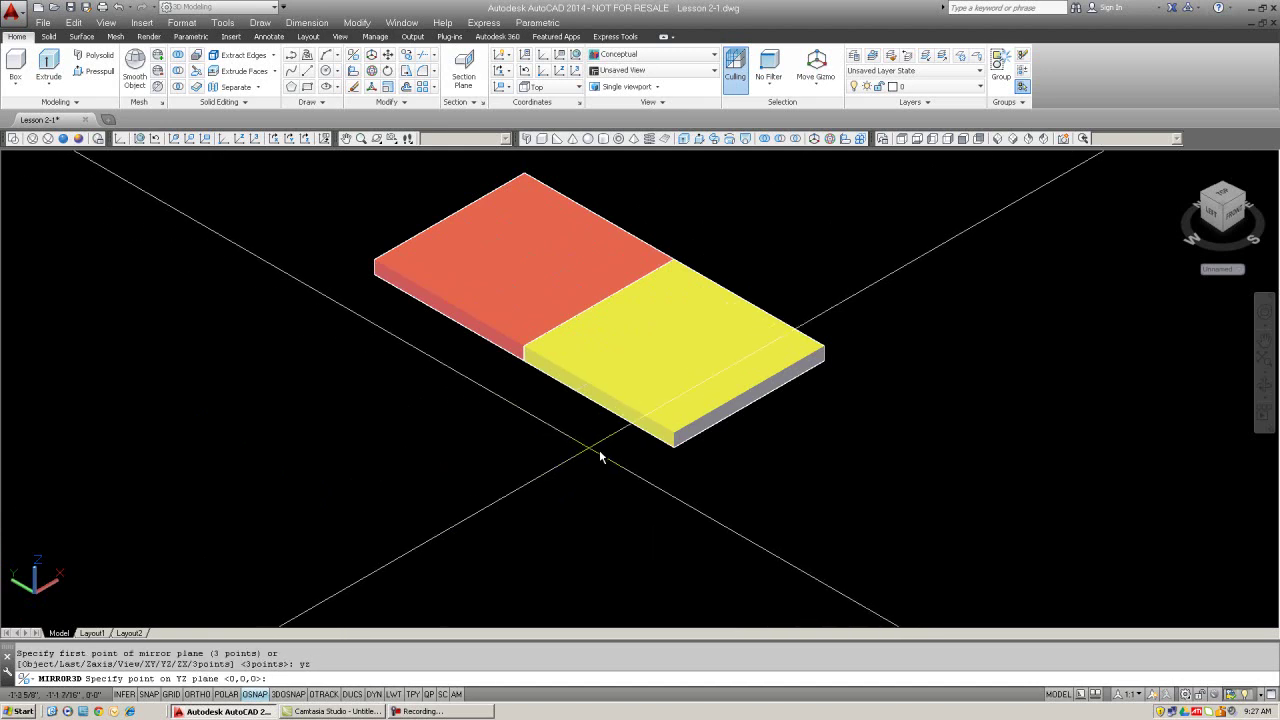
left_click(675, 448)
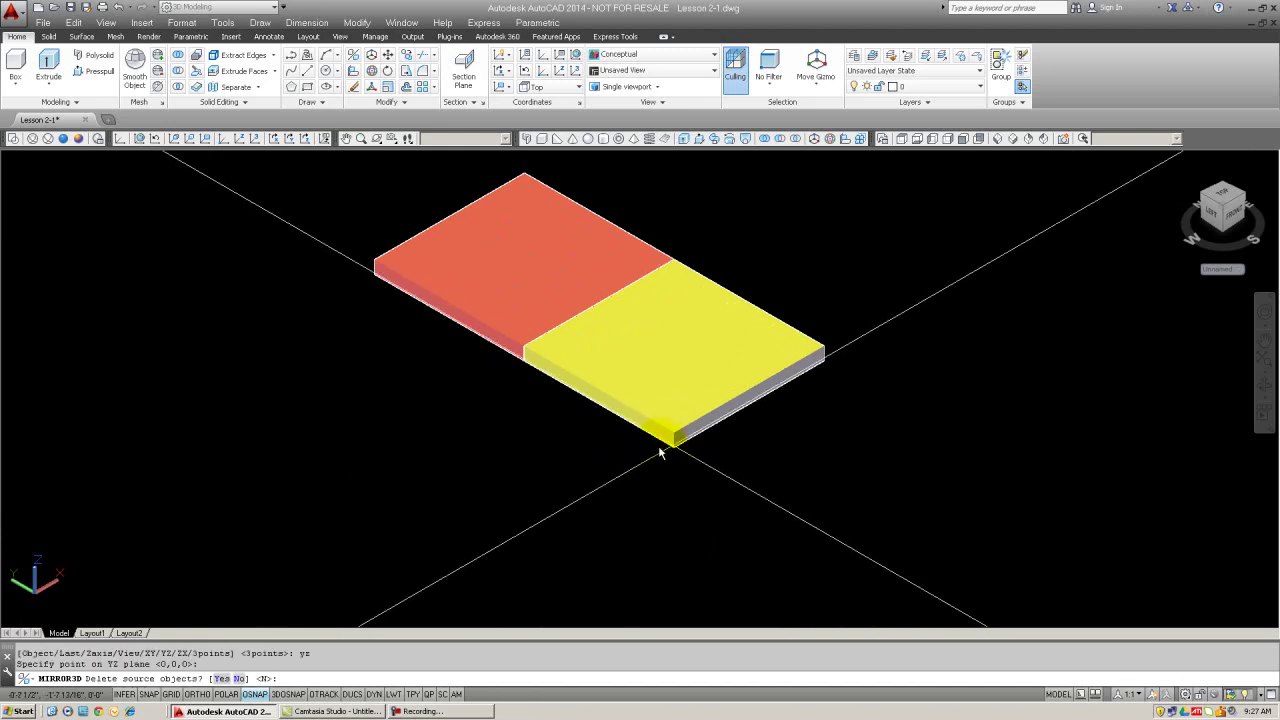
key("Return")
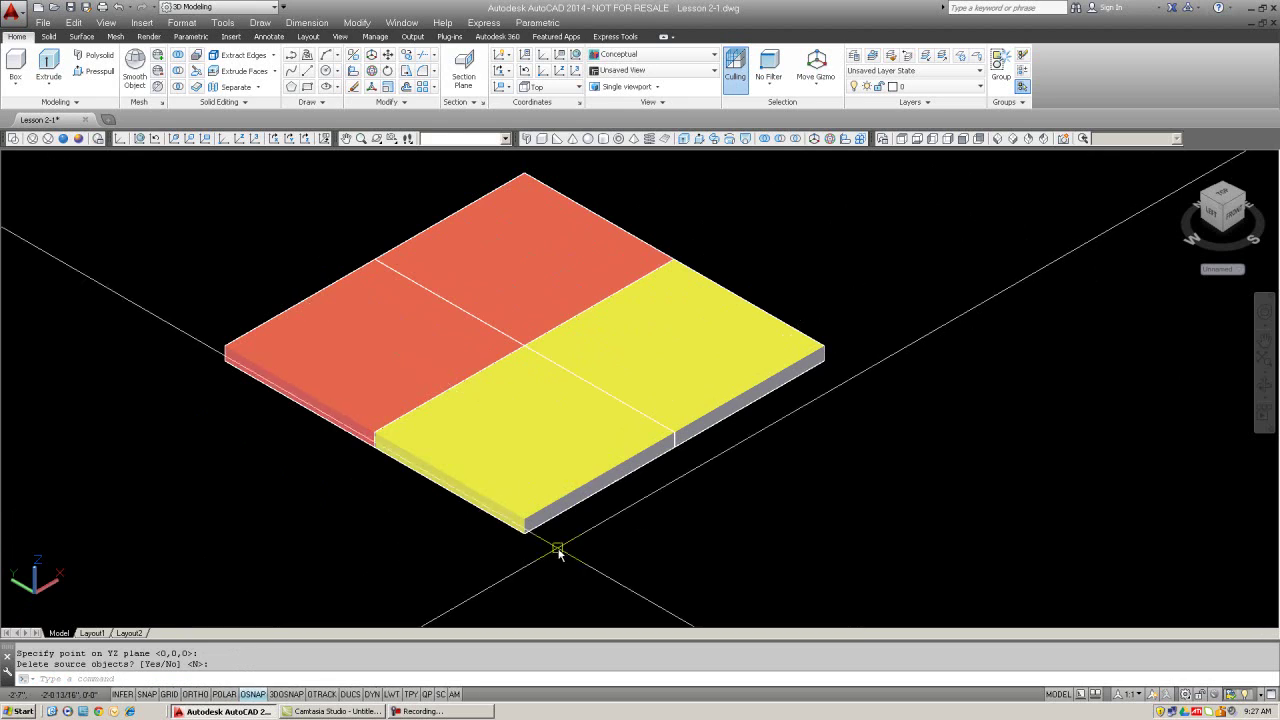
- Change the color of the two newly mirrored front slabs to green with the CHANGE command
type("ch")
key("Return")
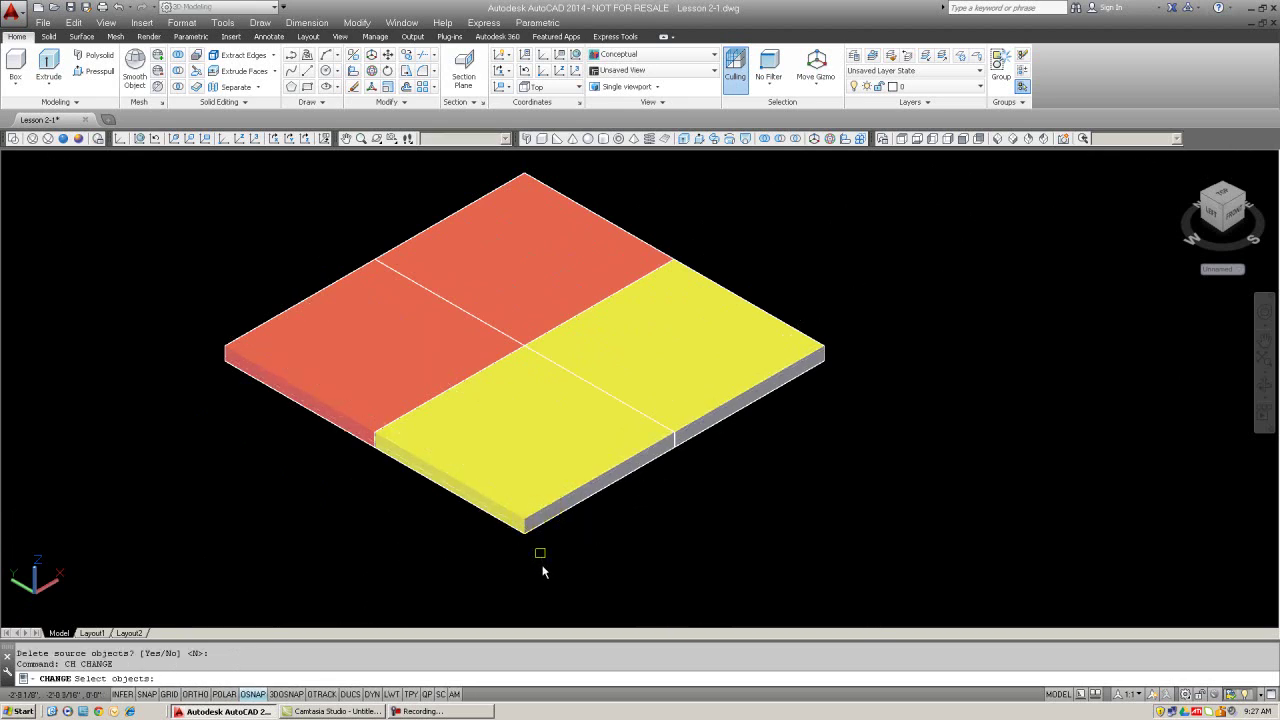
left_click(542, 566)
left_click(297, 420)
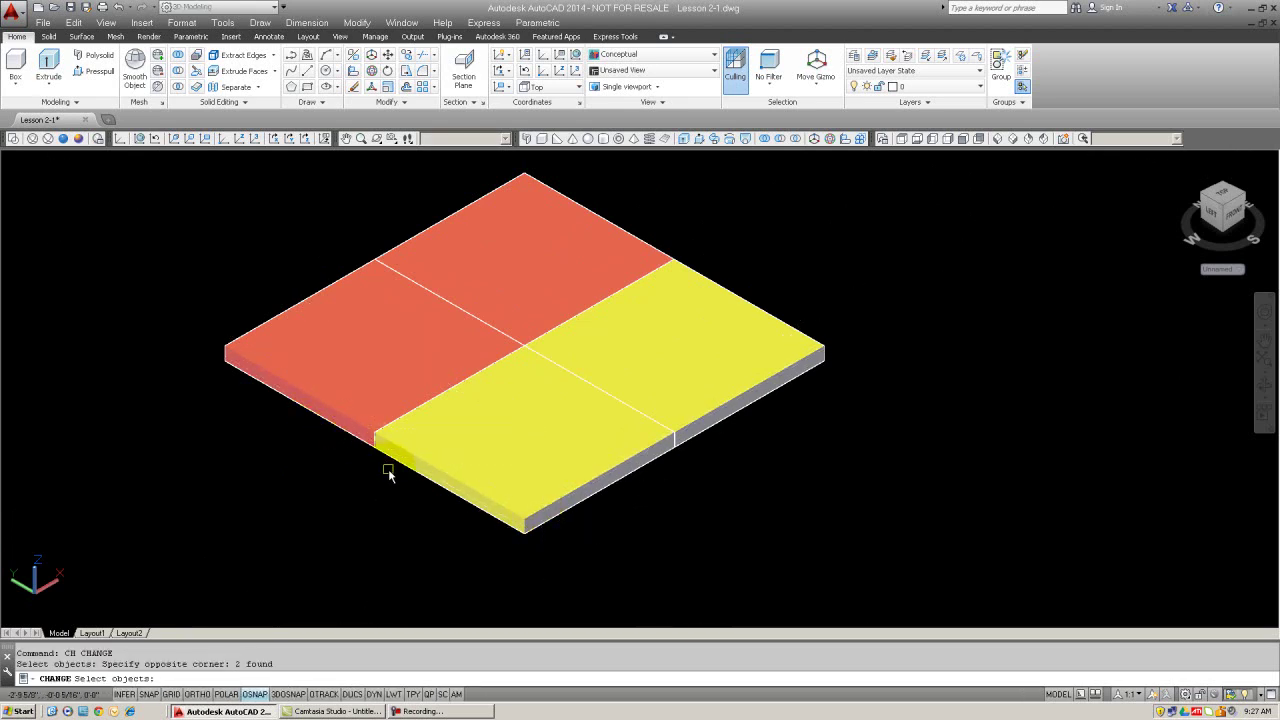
key("Return")
type("p")
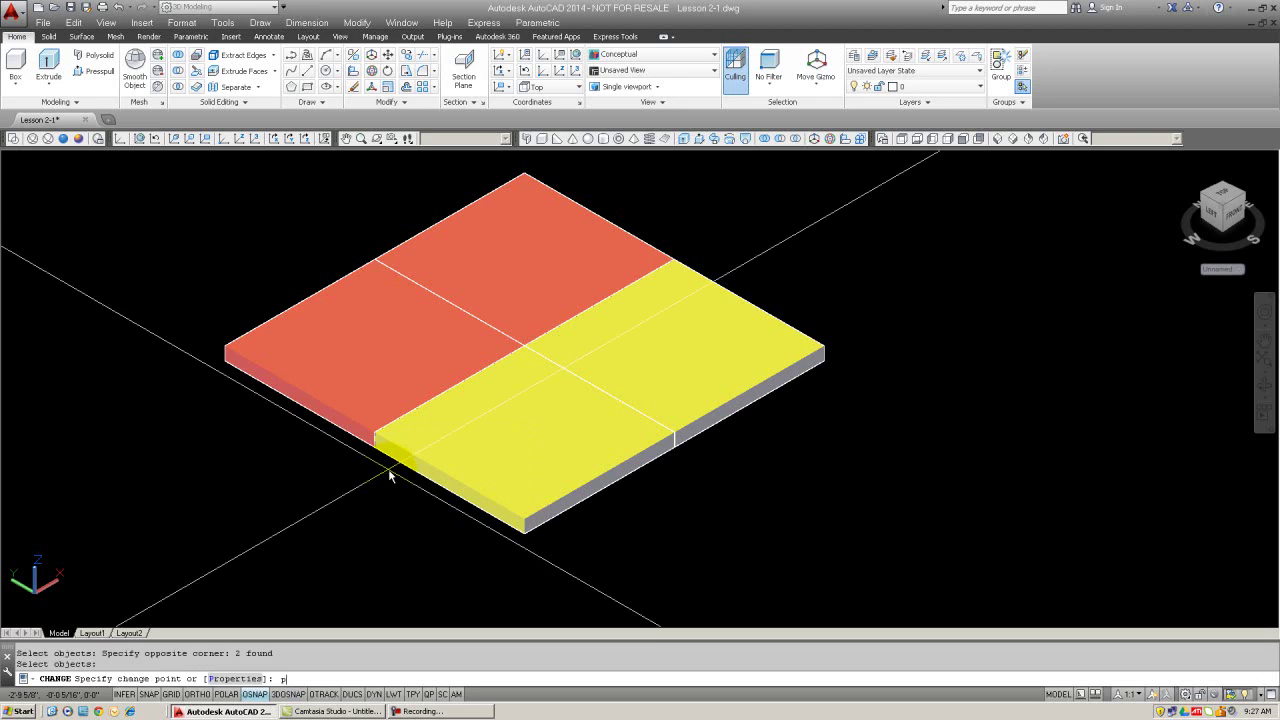
key("Return")
type("c")
key("Return")
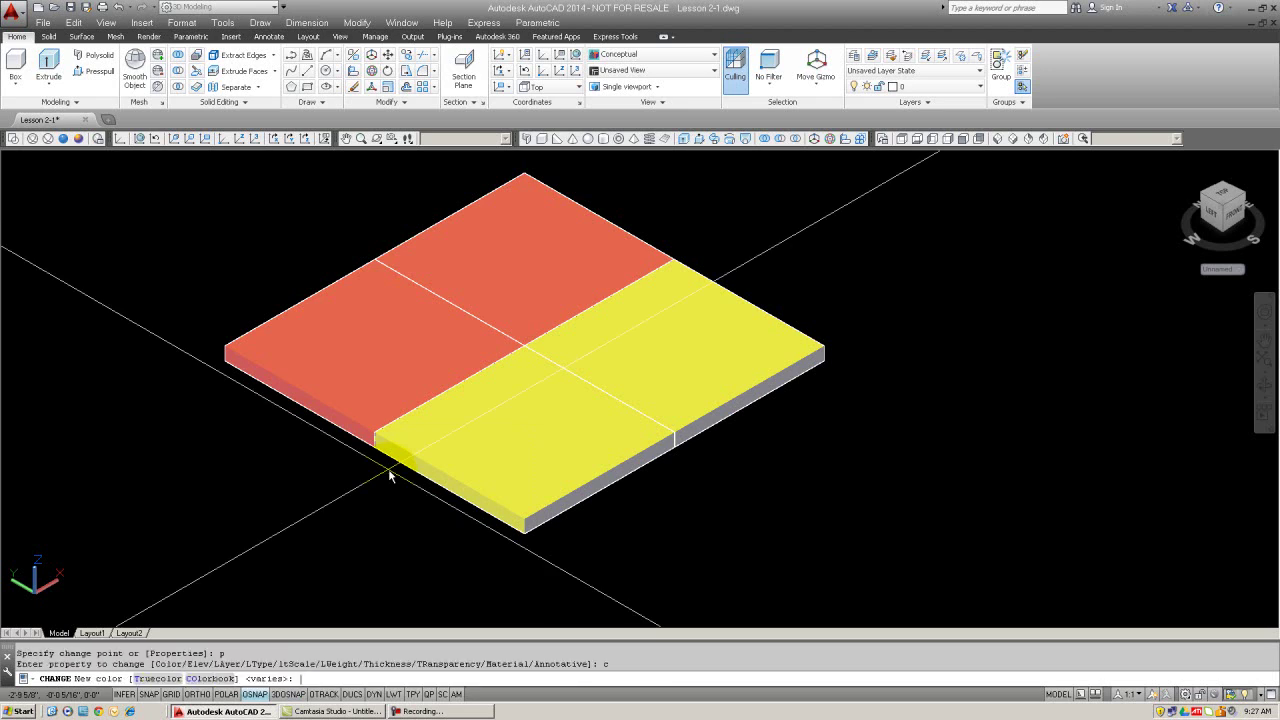
type("g")
key("Return")
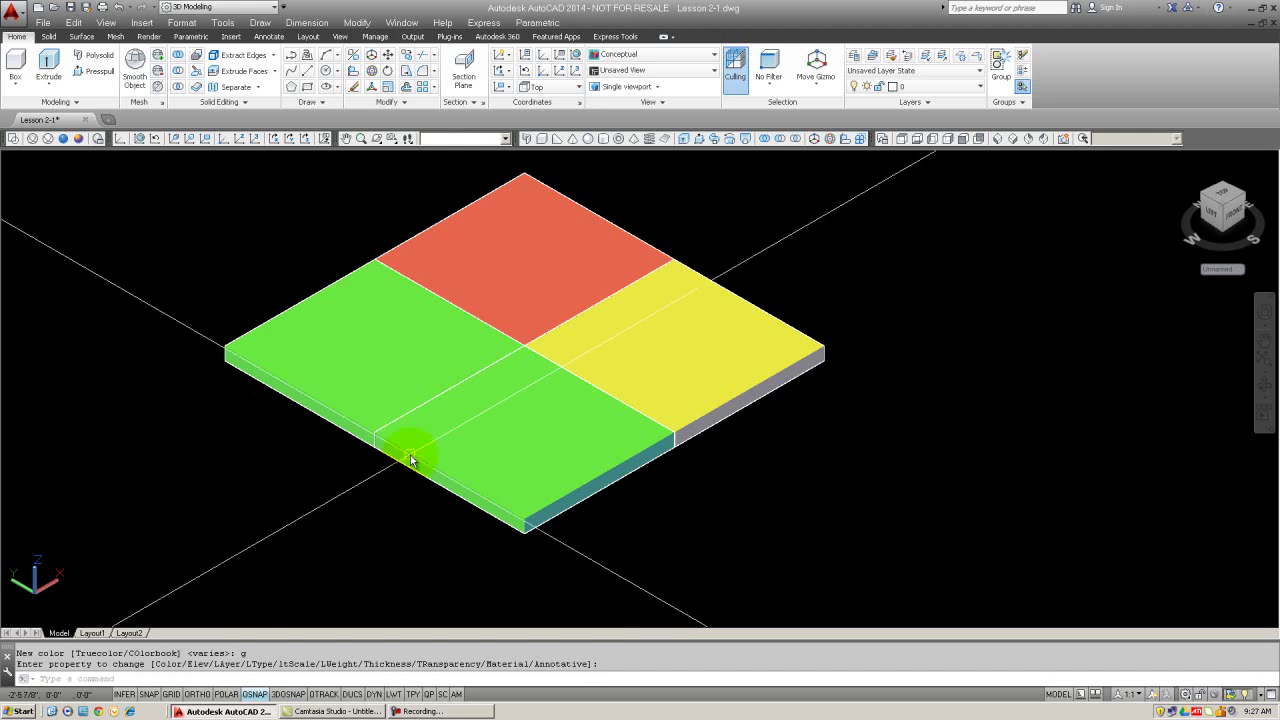
- Mirror all four slabs with MIRROR3D across the XY plane through the front green slab's lower front corner, keeping the source objects
scroll(463, 434, "down", 3)
middle_click_drag(463, 434, 504, 411)
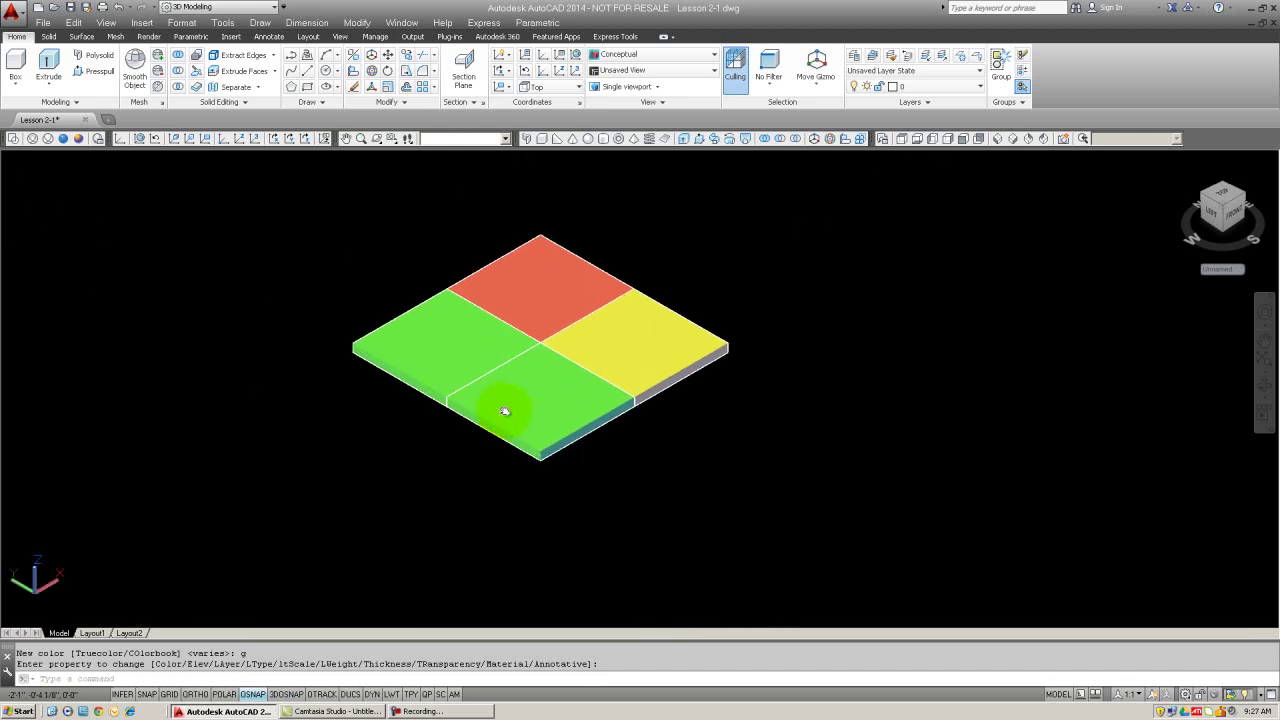
key("Escape")
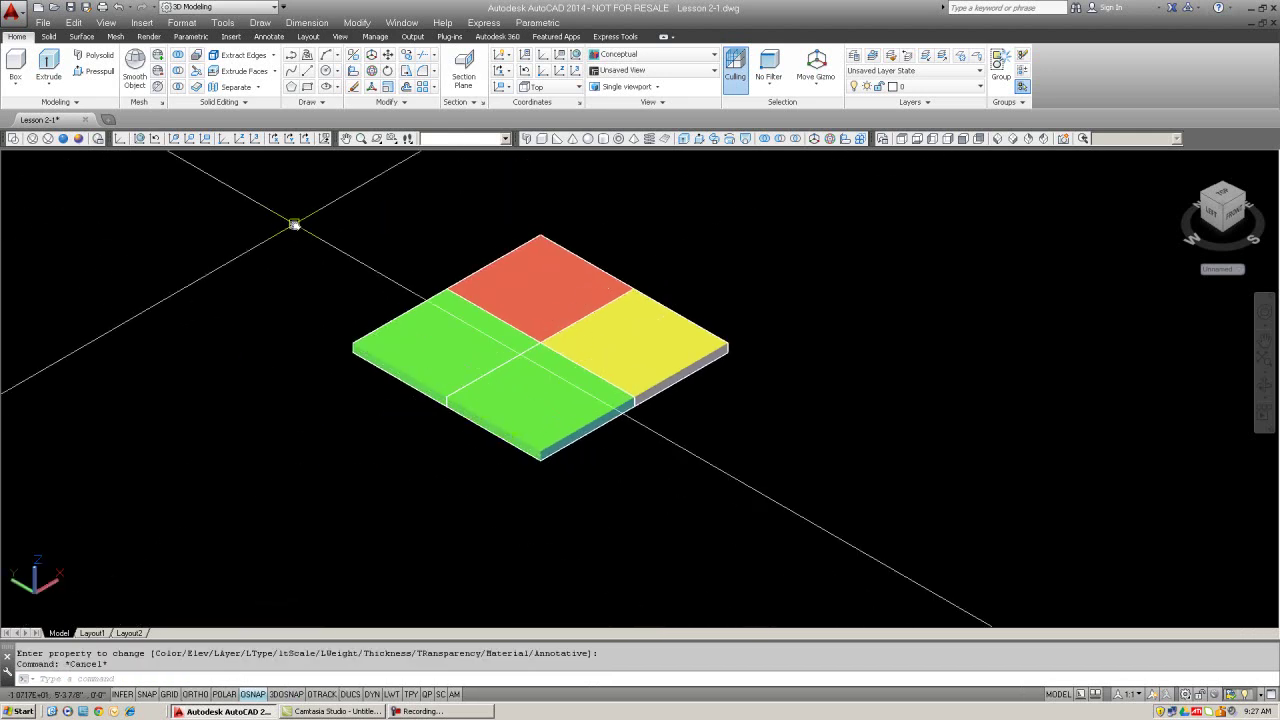
left_click(352, 70)
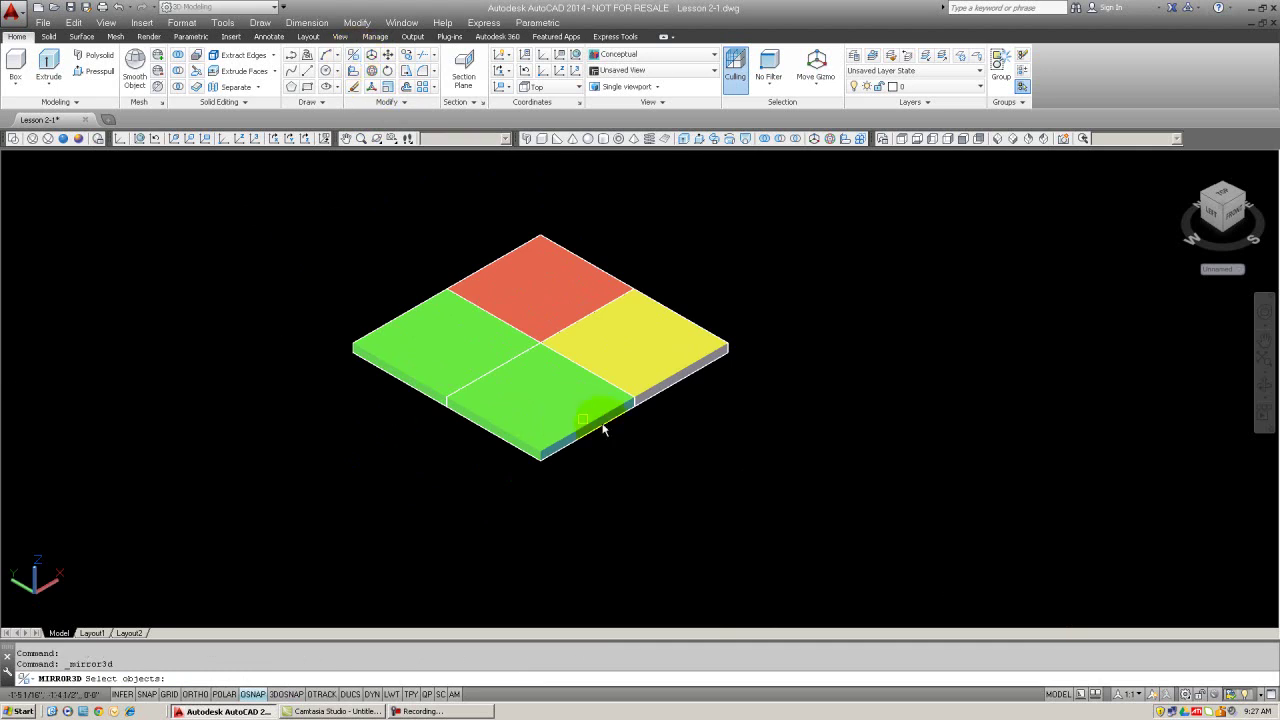
left_click(705, 434)
left_click(415, 264)
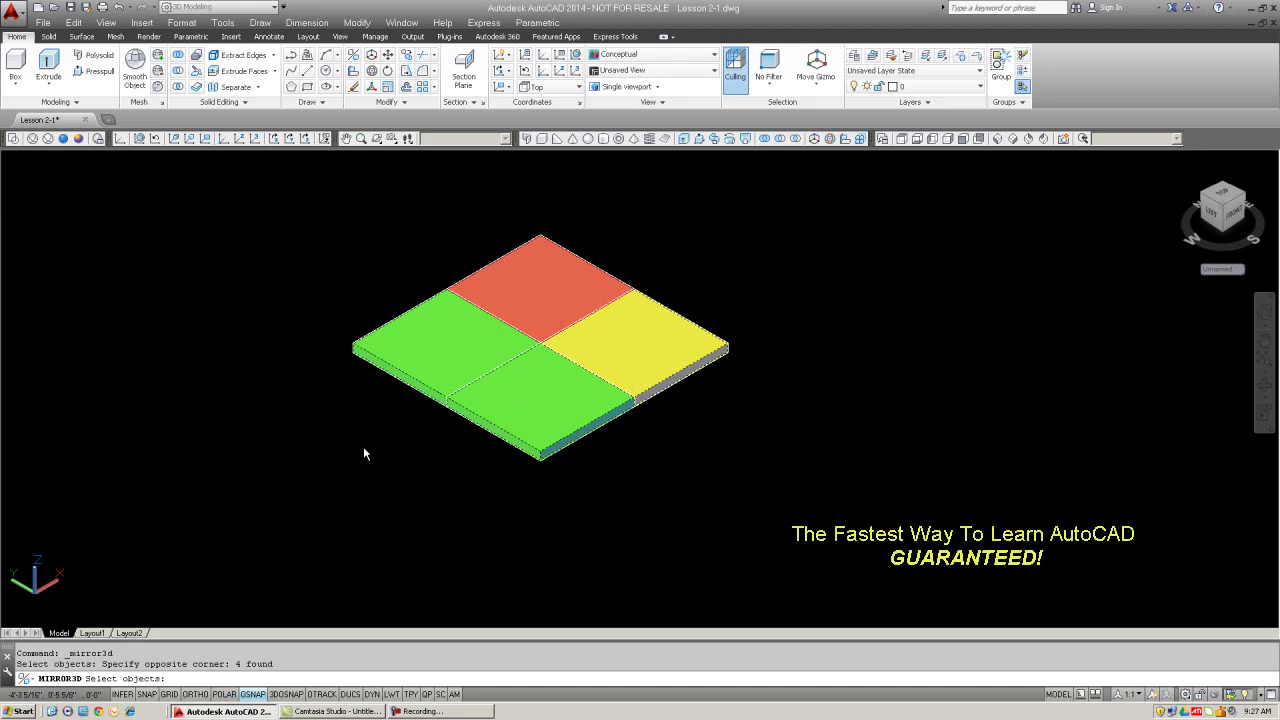
key("Return")
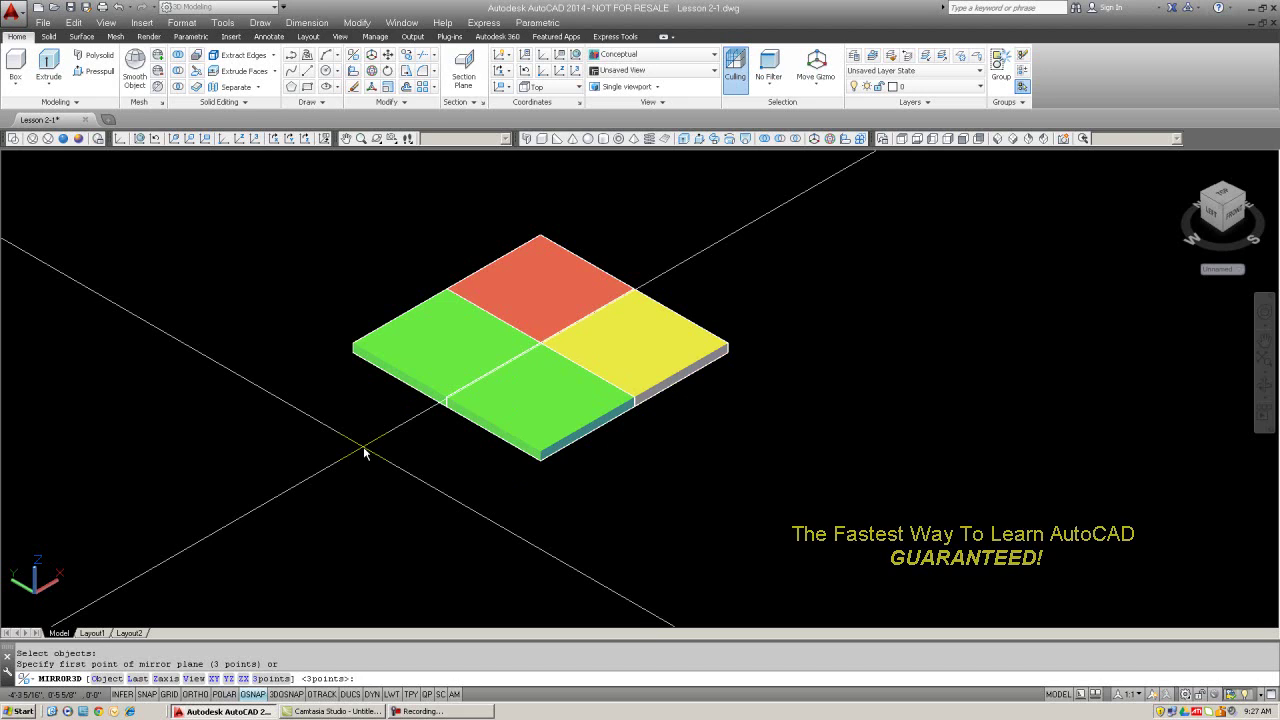
type("x")
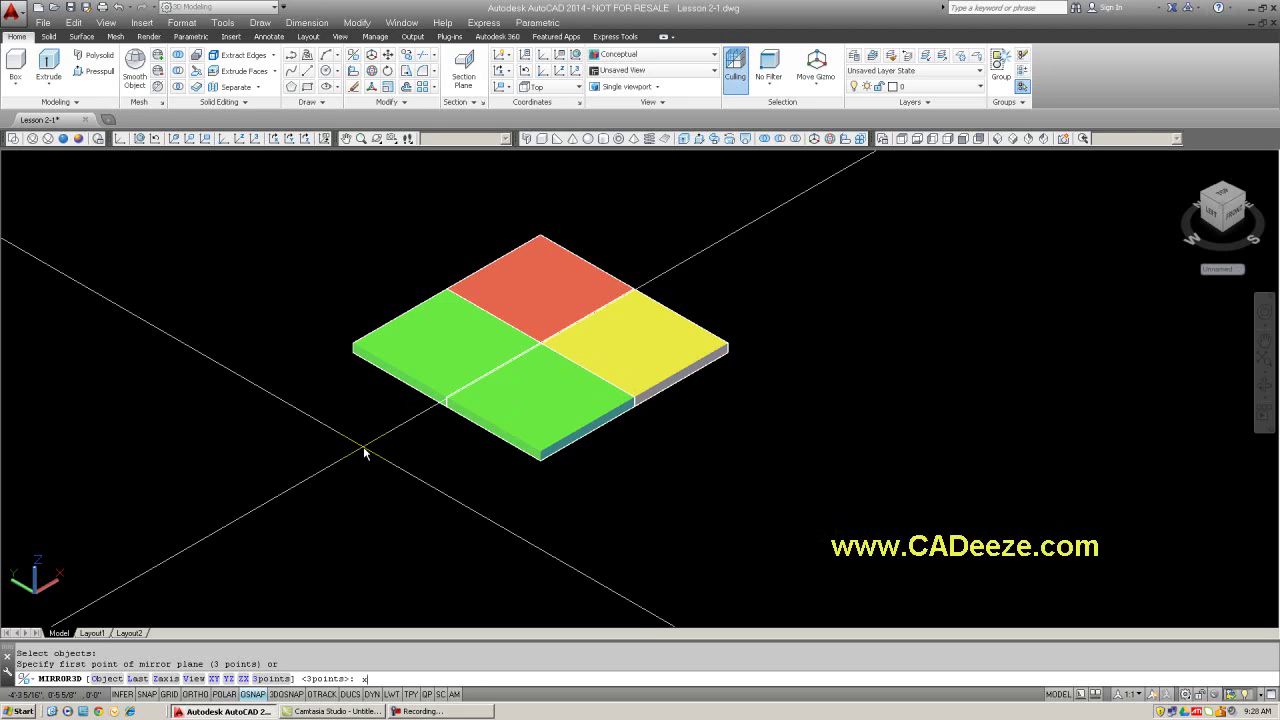
type("y")
key("Return")
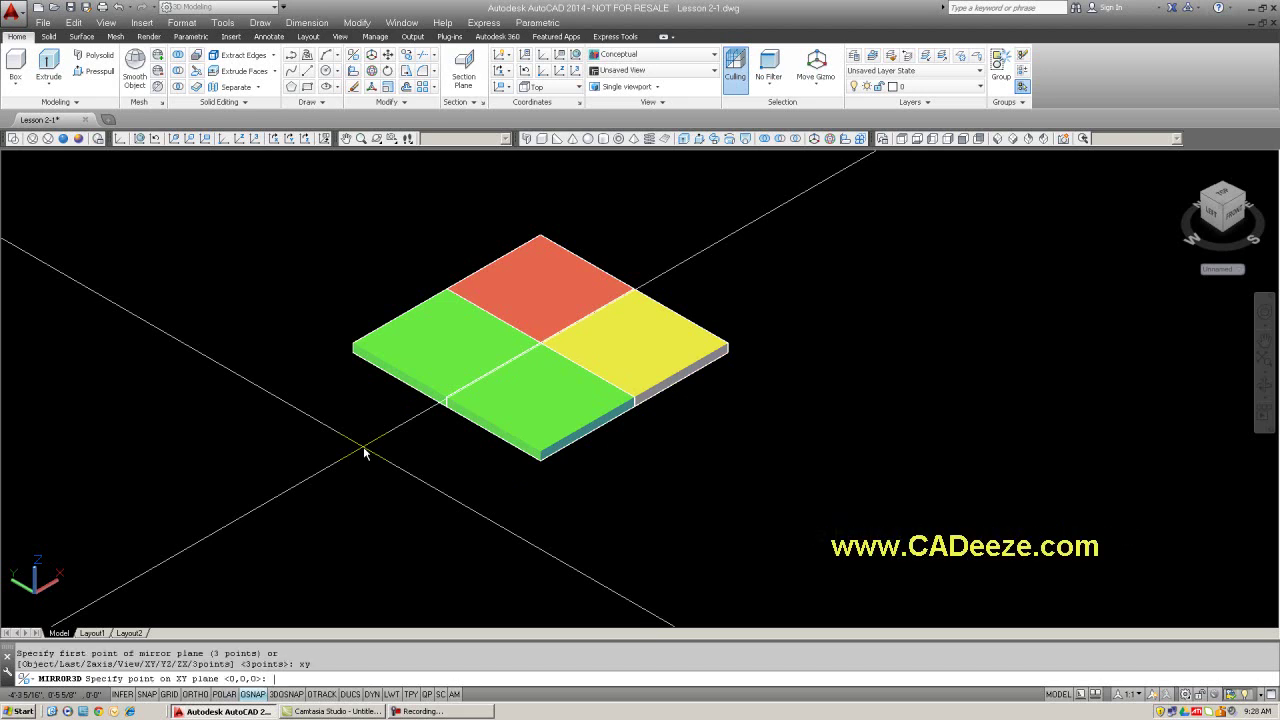
left_click(539, 461)
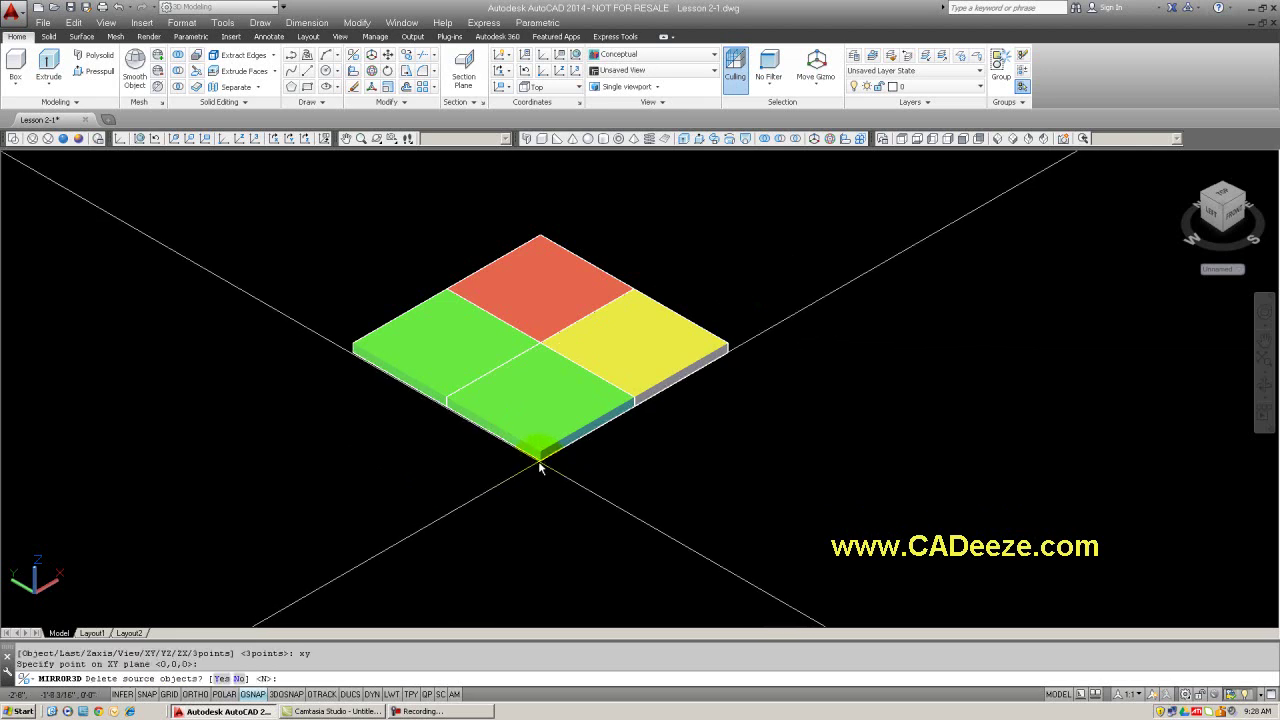
key("Return")
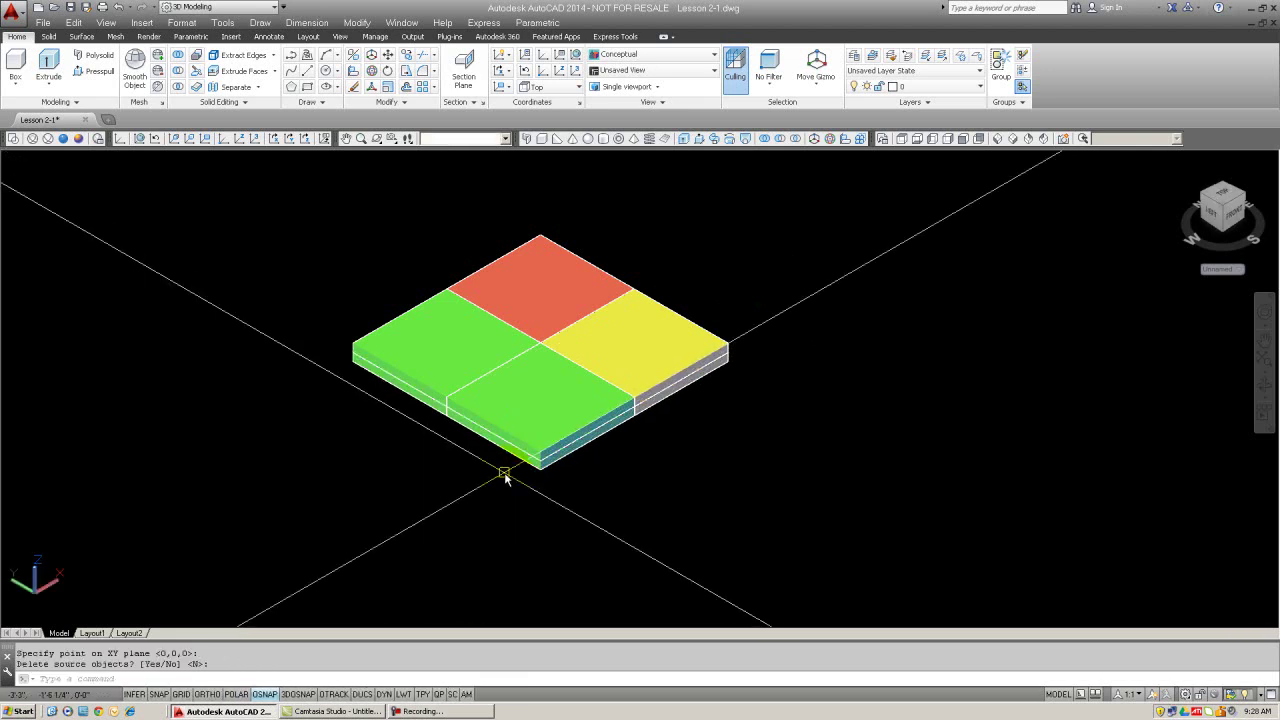
scroll(535, 485, "up", 2)
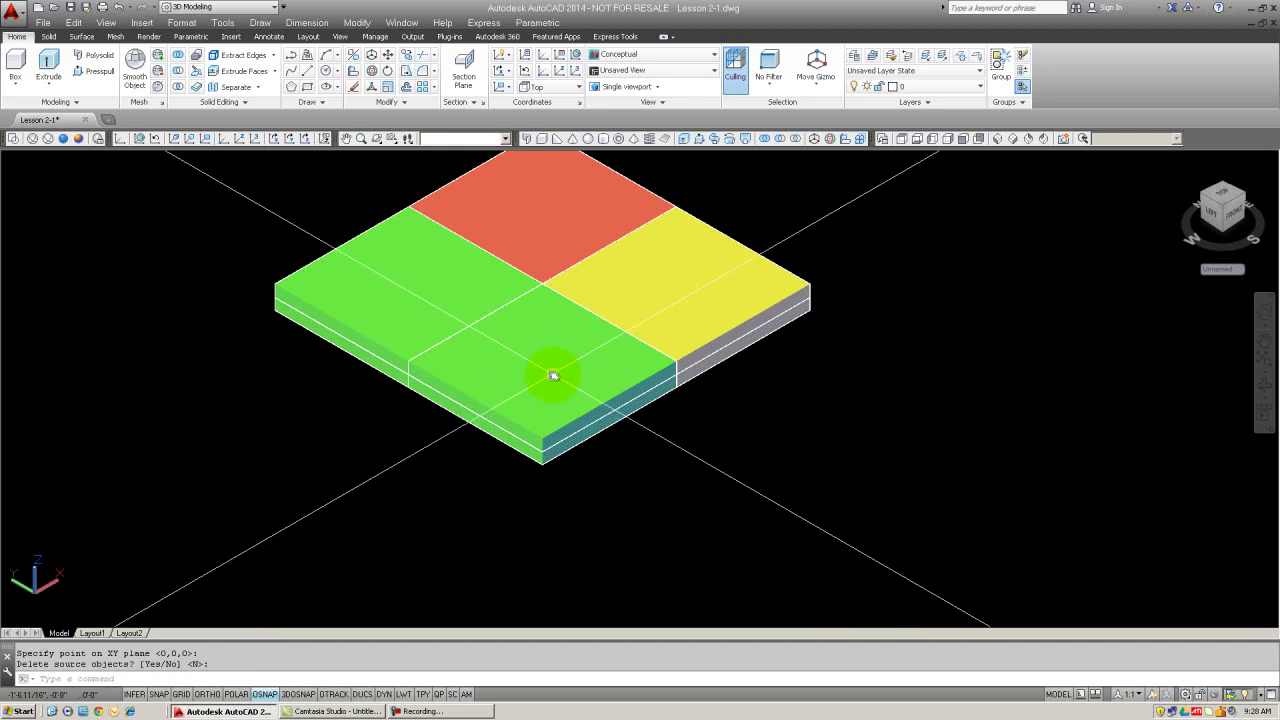
middle_click_drag(551, 371, 543, 452)
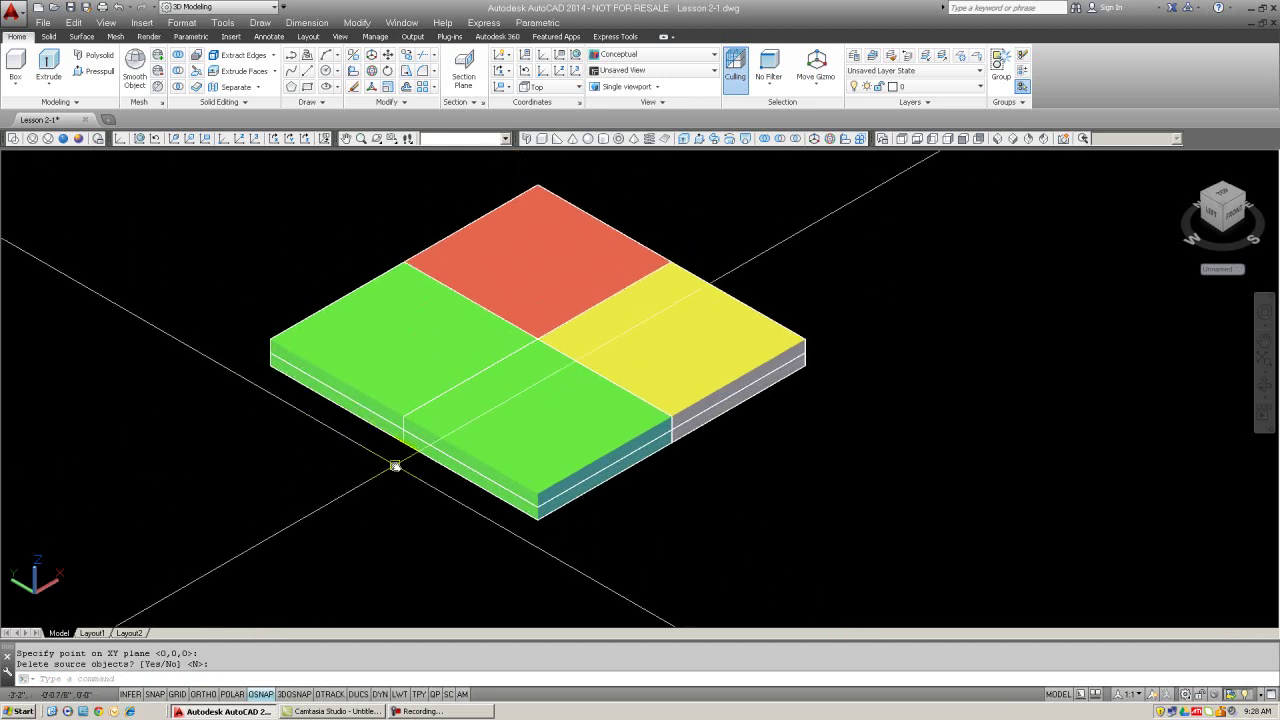